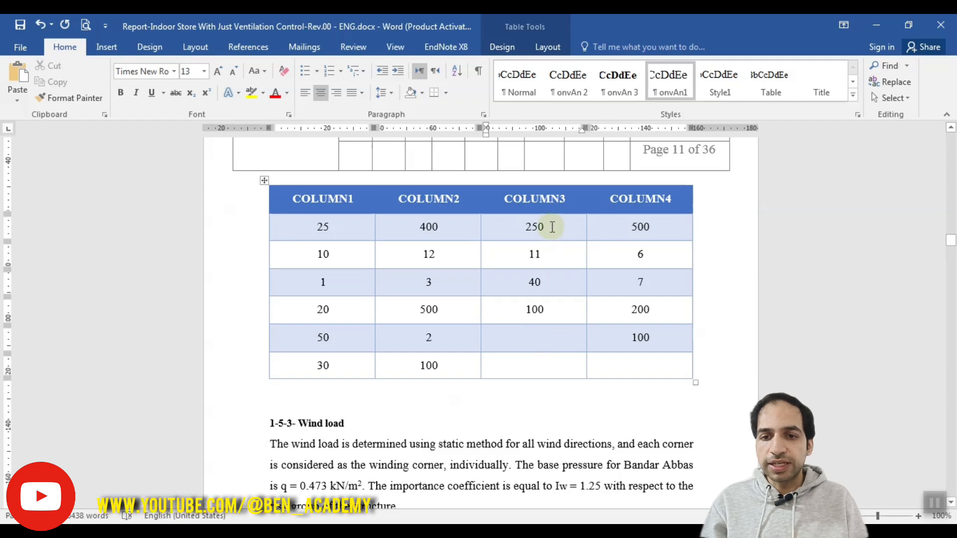
# Insert the formula =SUM(ABOVE) in the empty COLUMN3 cell directly below the value 100
pyautogui.moveTo(551, 235); pyautogui.dragTo(551, 309)
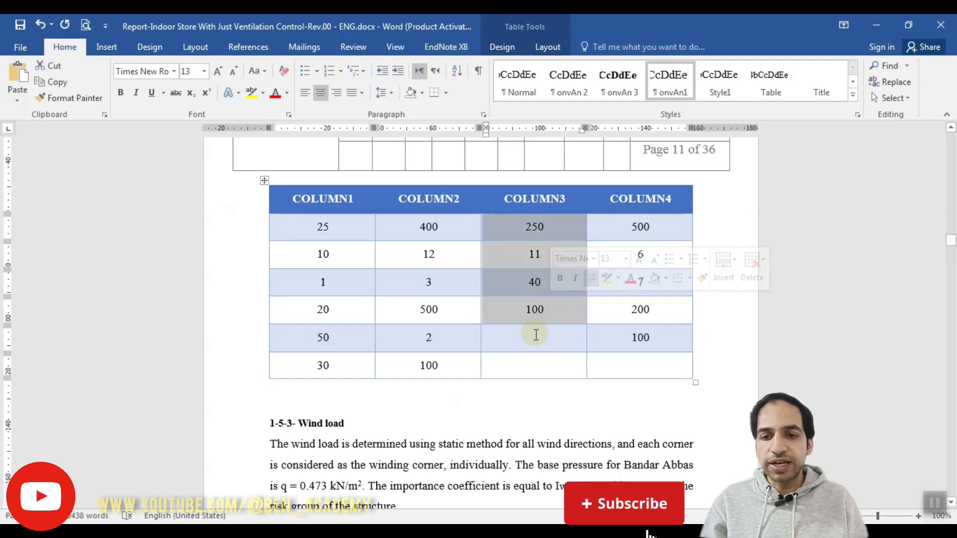
pyautogui.click(530, 340)
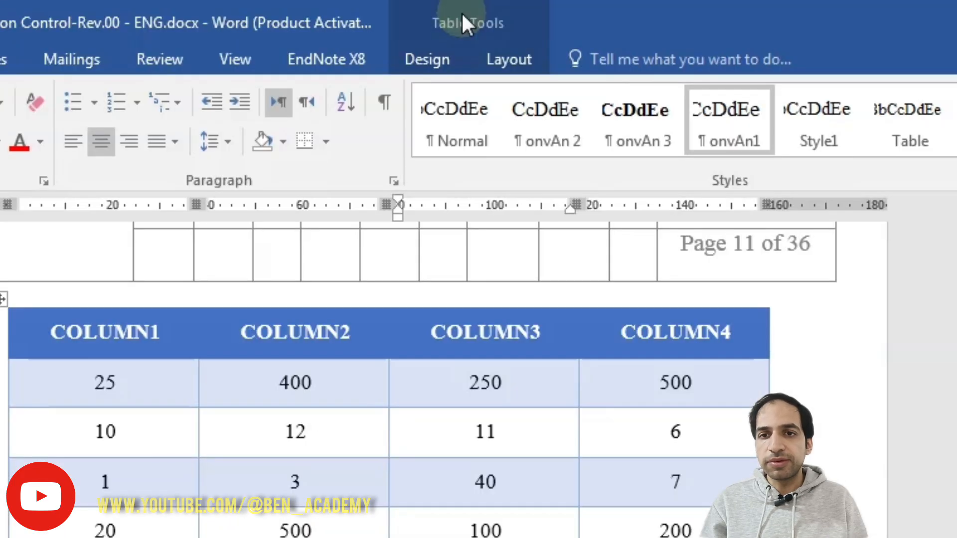
pyautogui.click(521, 26)
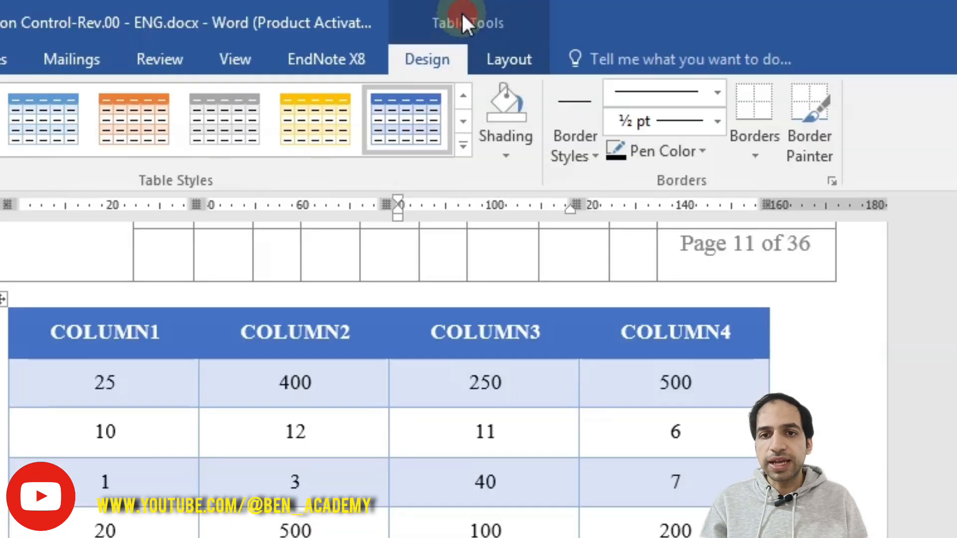
pyautogui.click(503, 59)
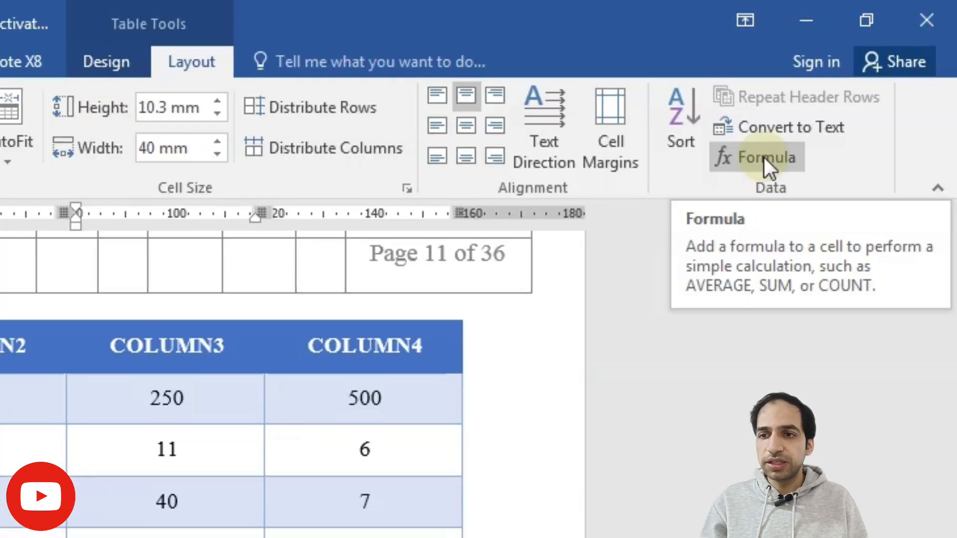
pyautogui.click(763, 156)
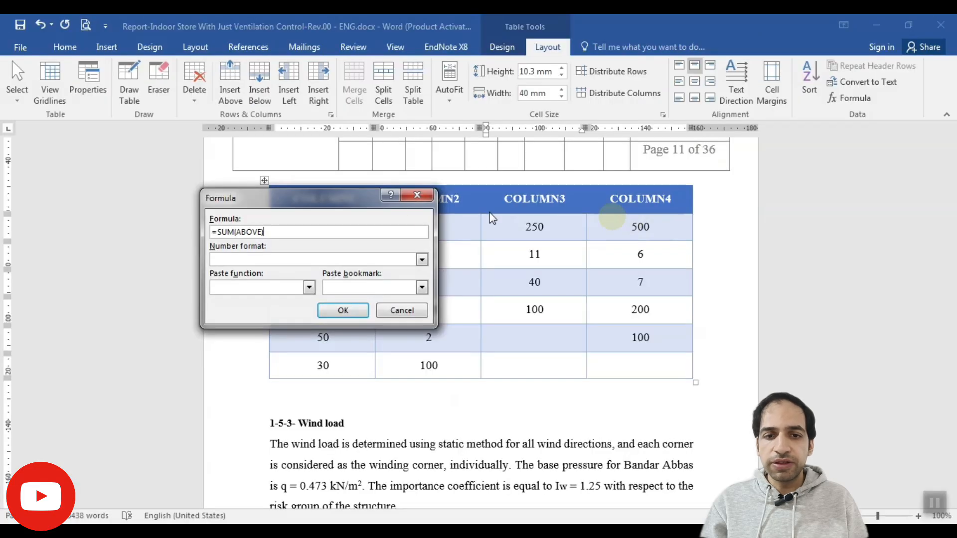
pyautogui.moveTo(306, 201); pyautogui.dragTo(273, 231)
pyautogui.click(274, 316)
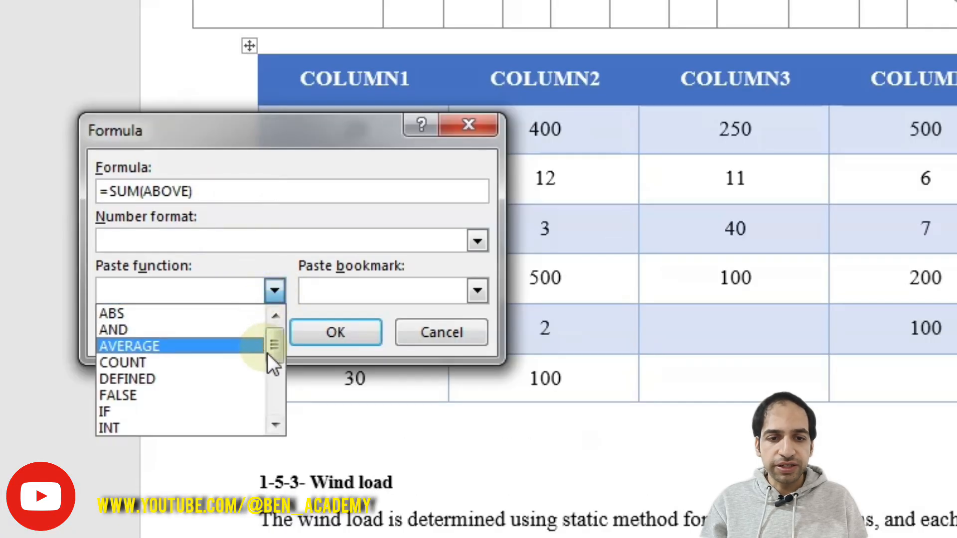
pyautogui.moveTo(277, 339); pyautogui.dragTo(276, 401)
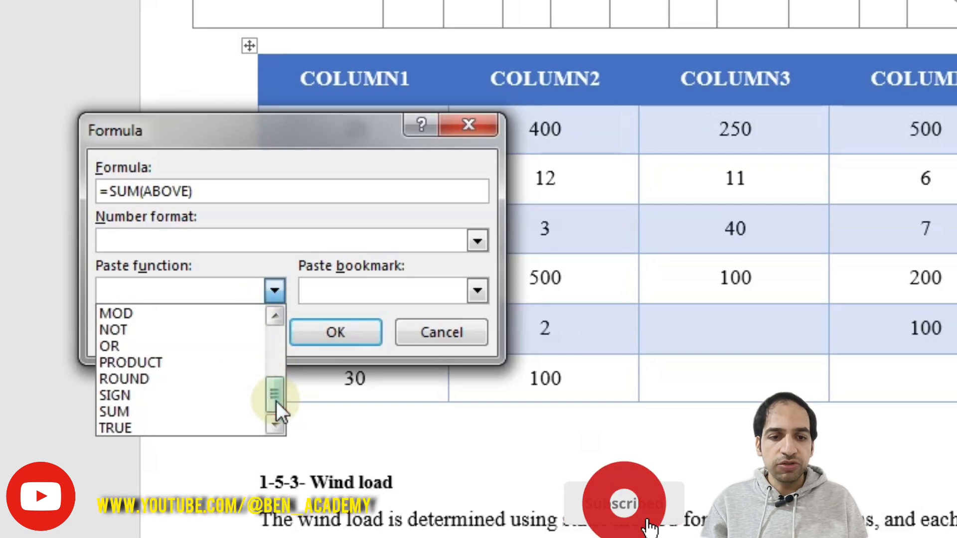
pyautogui.click(183, 166)
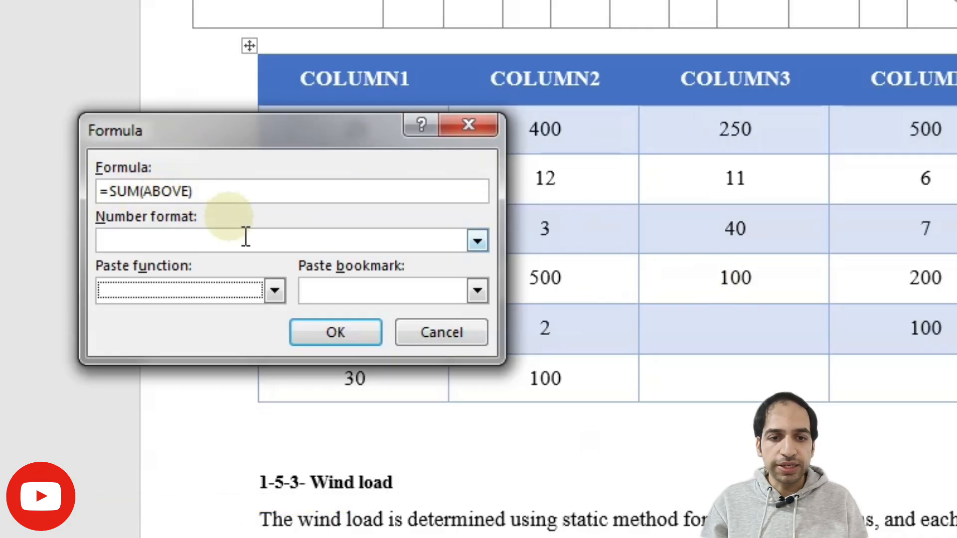
pyautogui.click(325, 335)
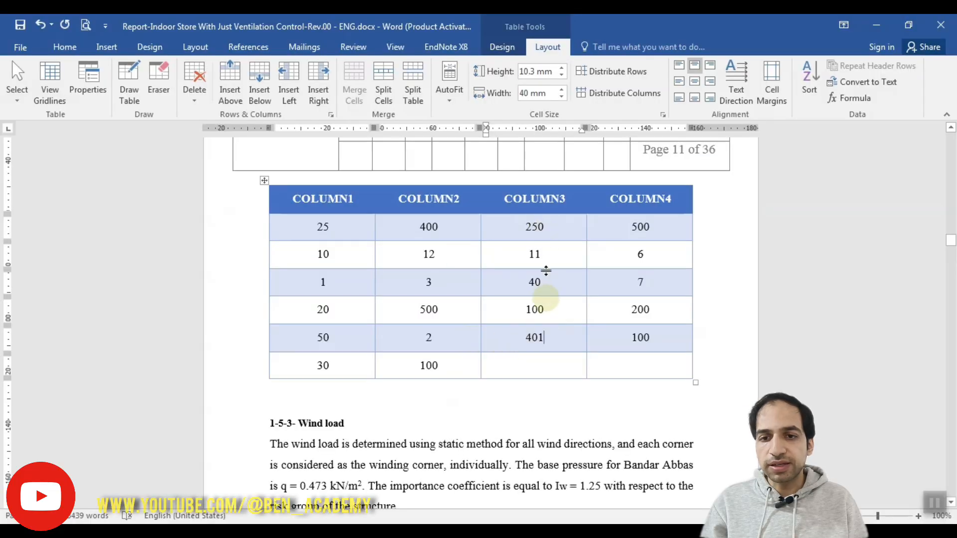
# Switch to Calculator and add up the COLUMN3 values 250, 11, 40 and 100 to check the formula, then minimize it
pyautogui.click(193, 533)
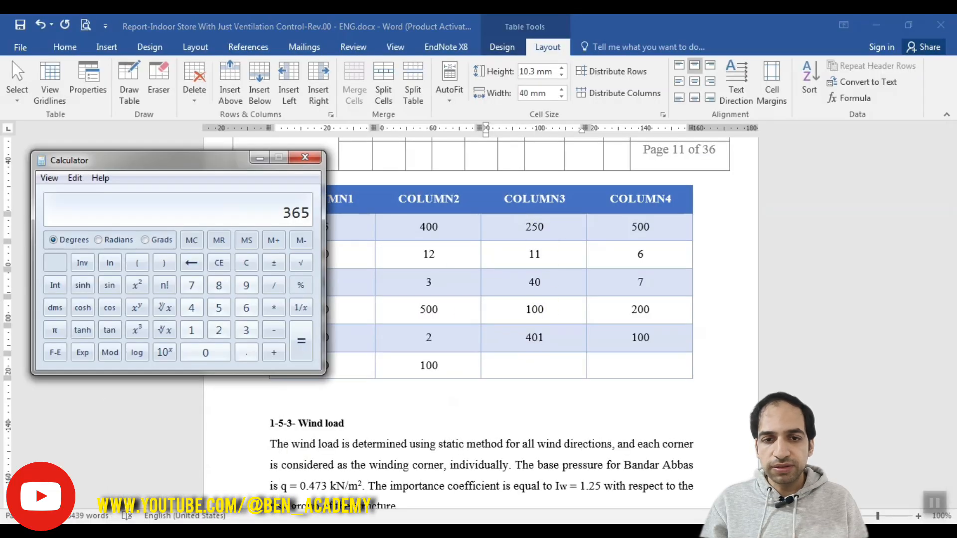
pyautogui.click(247, 268)
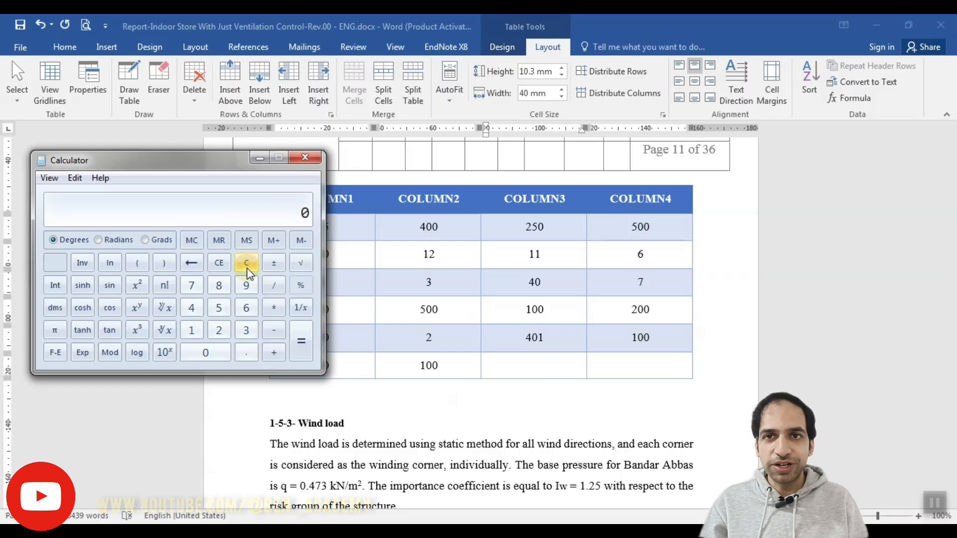
pyautogui.write('250+11')
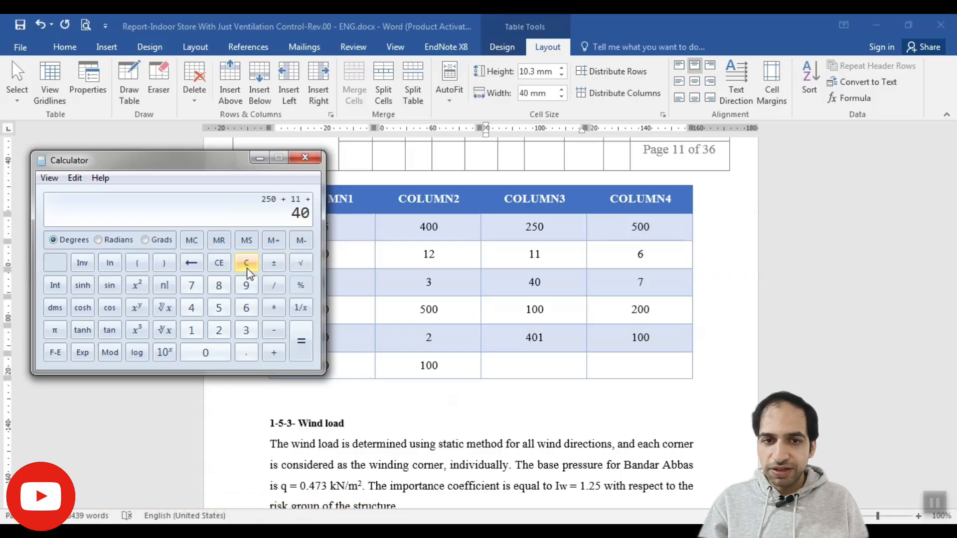
pyautogui.press('Return')
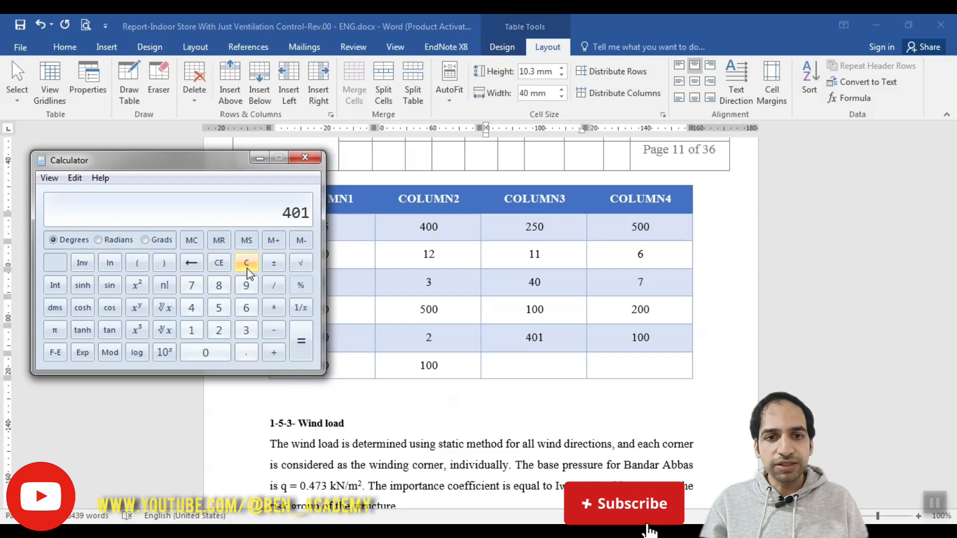
pyautogui.click(259, 158)
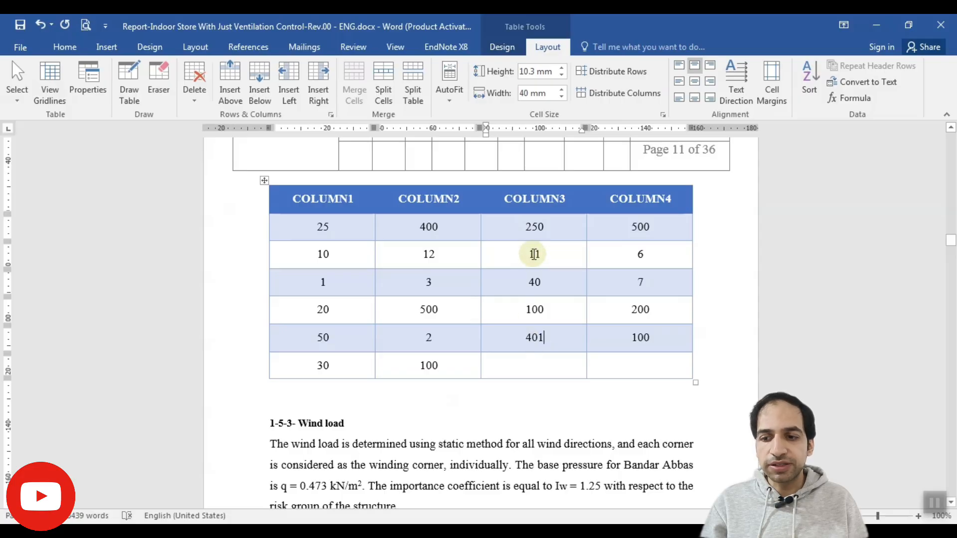
# Change the second COLUMN3 value to 110 and update the sum formula below it
pyautogui.click(536, 254)
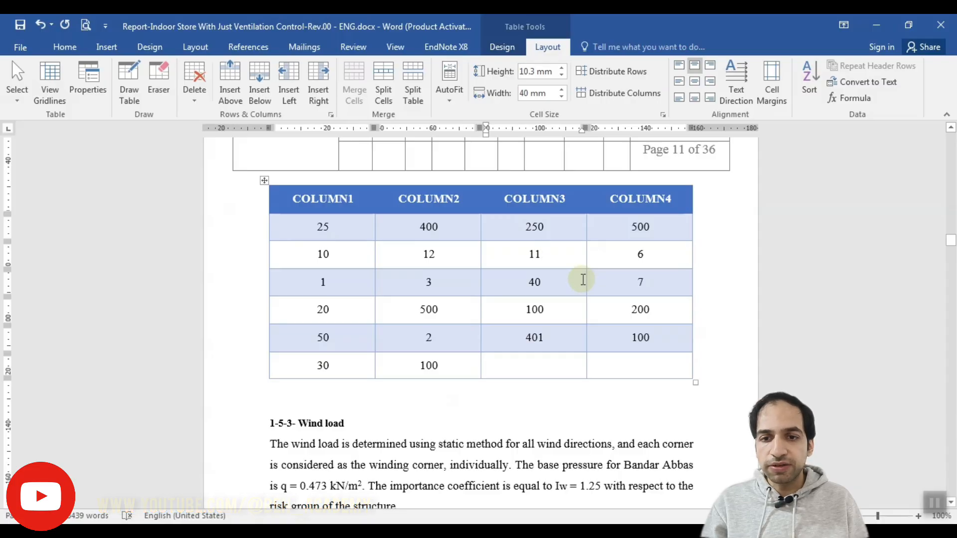
pyautogui.write('0')
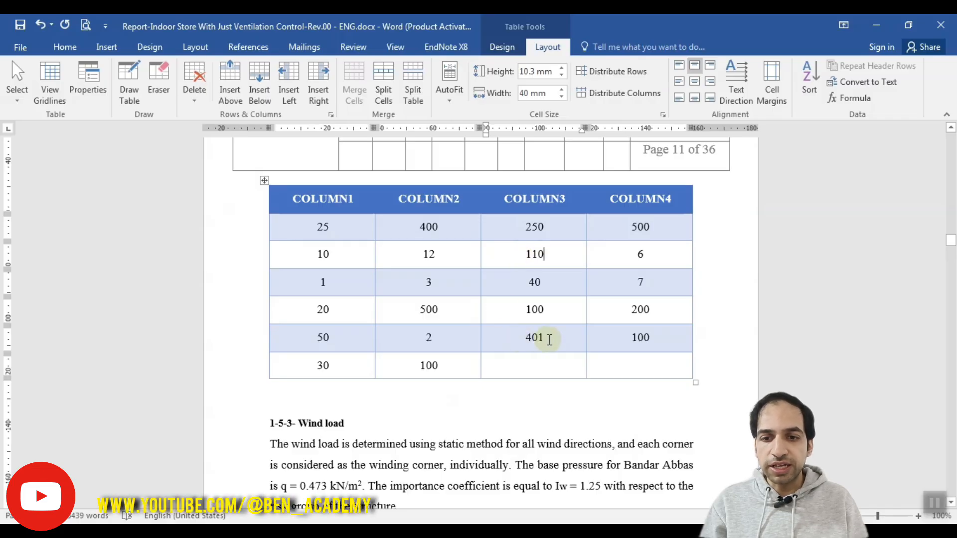
pyautogui.moveTo(514, 336); pyautogui.dragTo(550, 337)
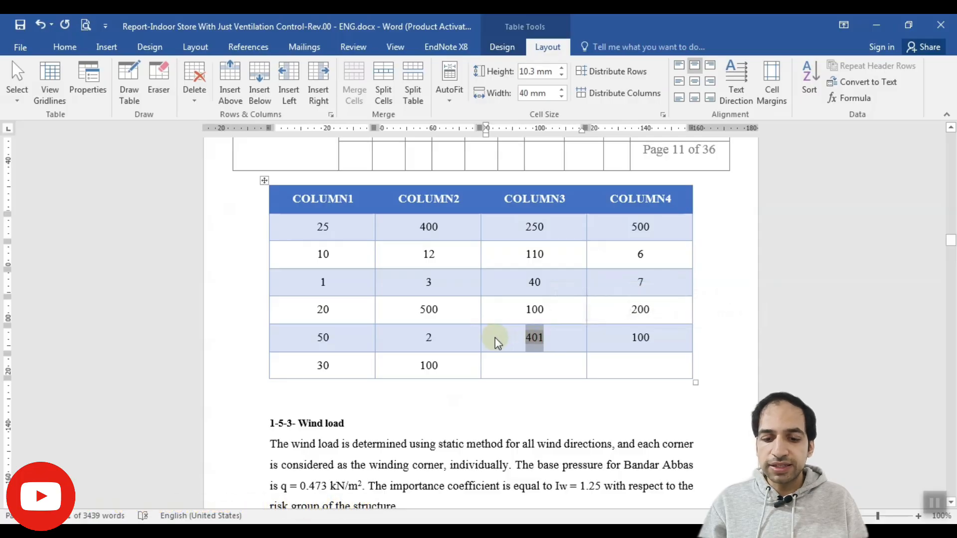
pyautogui.press('F9')
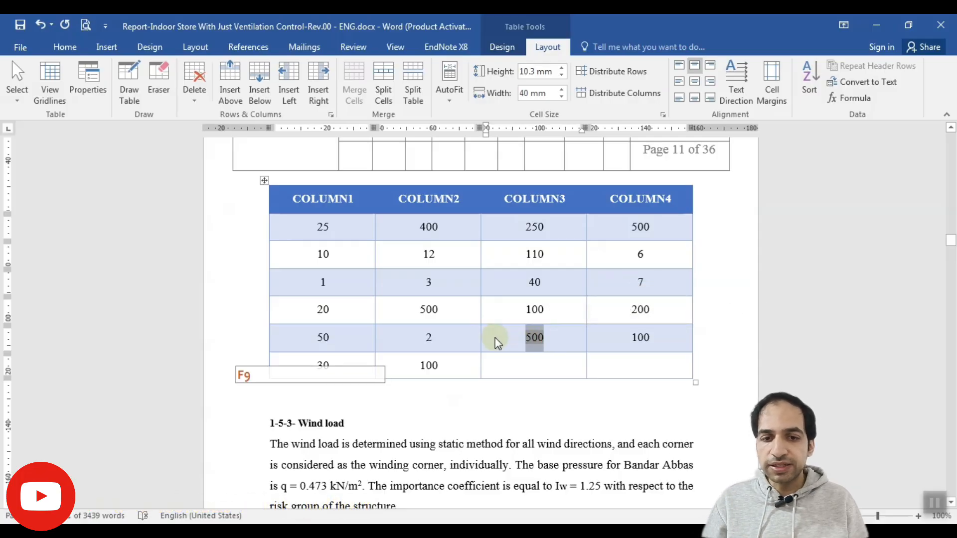
# Update the COLUMN3 sum once more with the Update Field command
pyautogui.click(546, 339)
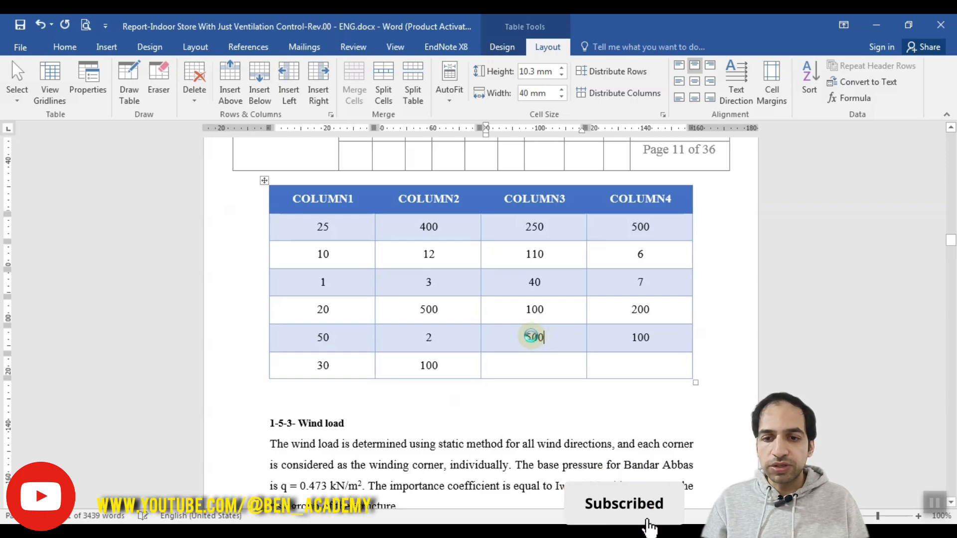
pyautogui.moveTo(551, 341); pyautogui.dragTo(534, 337)
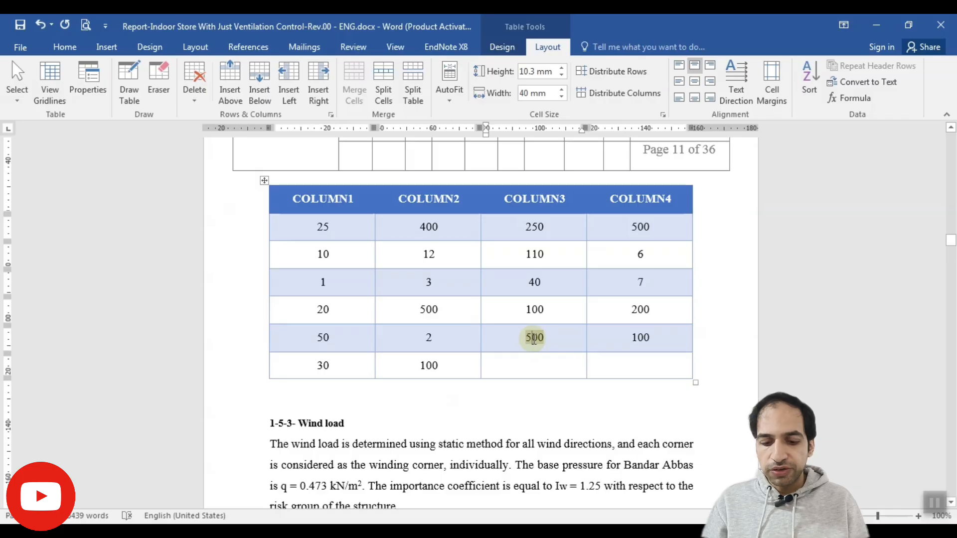
pyautogui.rightClick(532, 338)
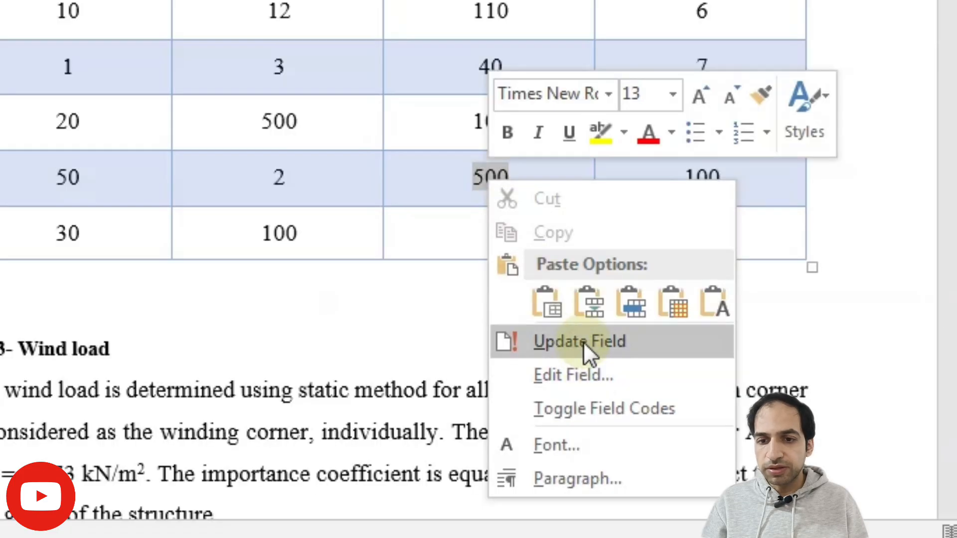
pyautogui.click(629, 337)
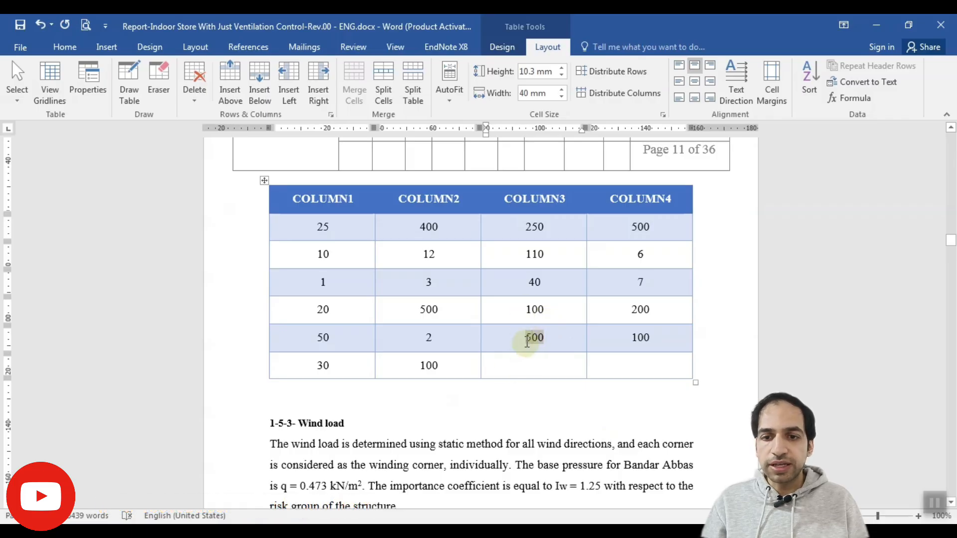
pyautogui.click(536, 310)
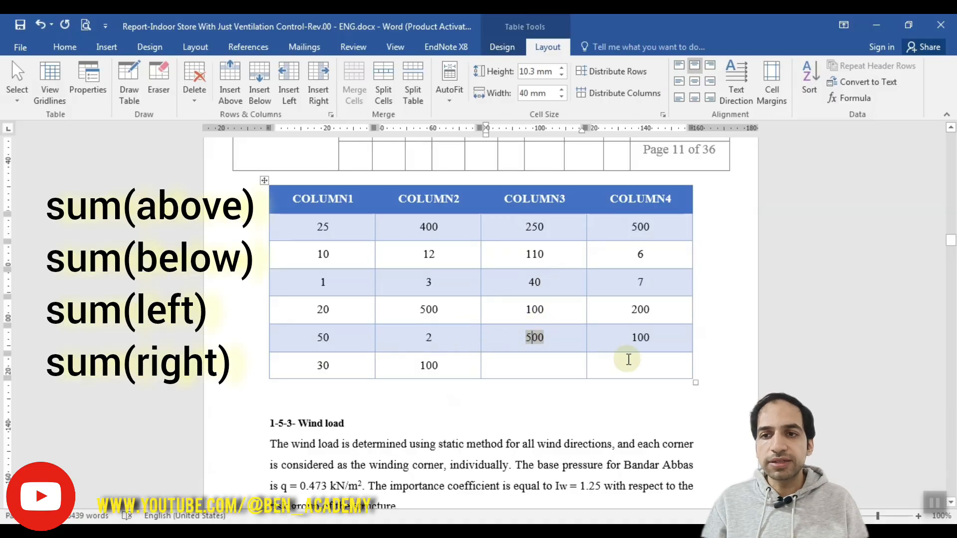
# Enter 2 below the COLUMN3 sum, add a row at the table's end and enter 5 in its COLUMN3 cell
pyautogui.click(539, 364)
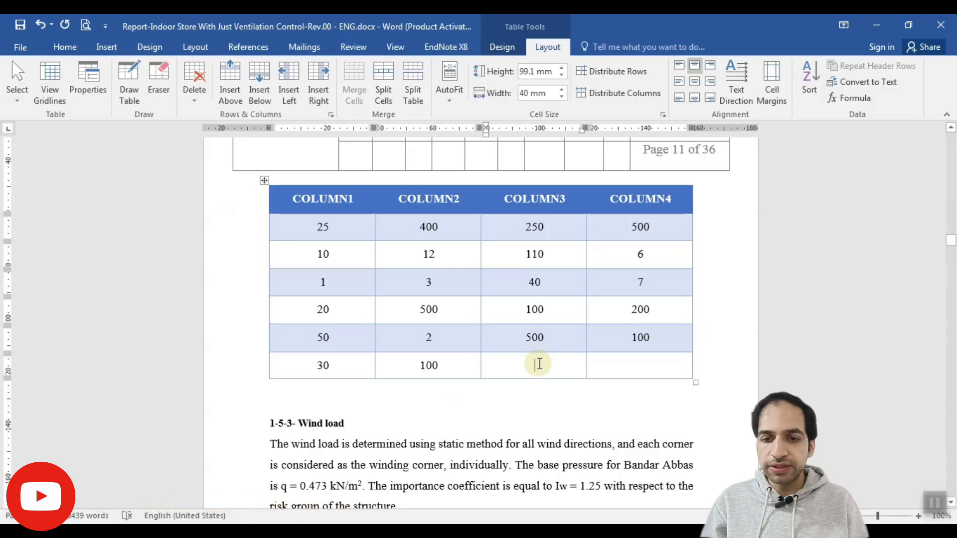
pyautogui.write('2')
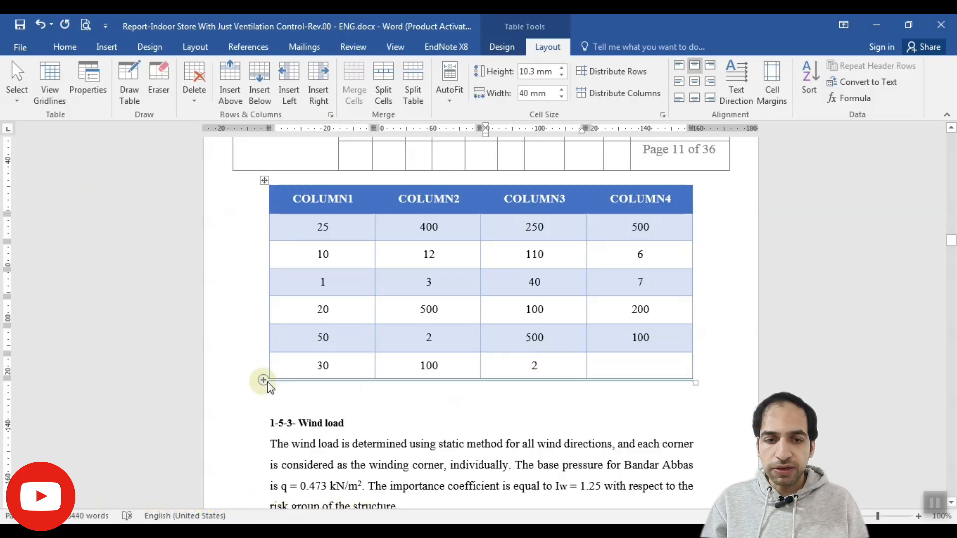
pyautogui.click(259, 382)
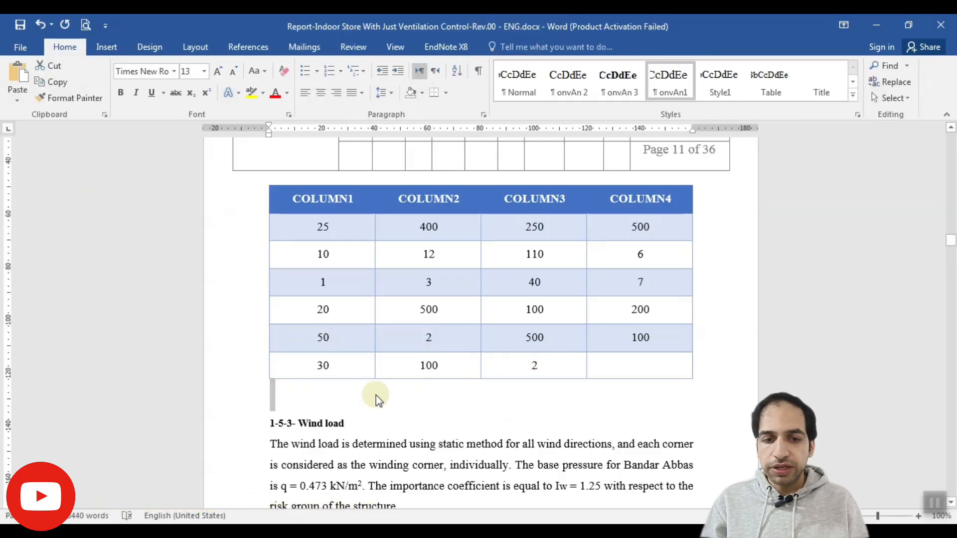
pyautogui.click(292, 373)
pyautogui.click(263, 381)
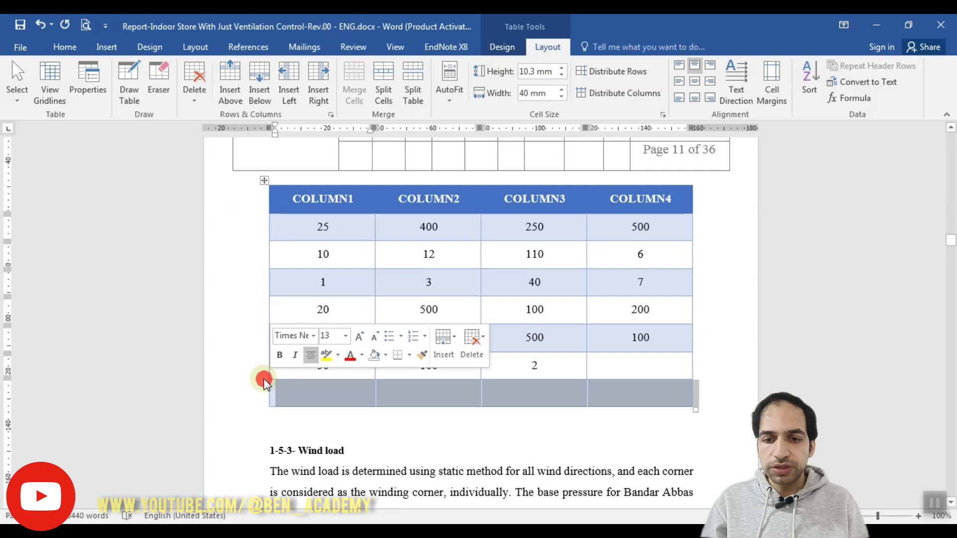
pyautogui.click(533, 401)
pyautogui.write('5')
# Replace the formula in the COLUMN3 sum cell with =SUM(BELOW)
pyautogui.click(531, 337)
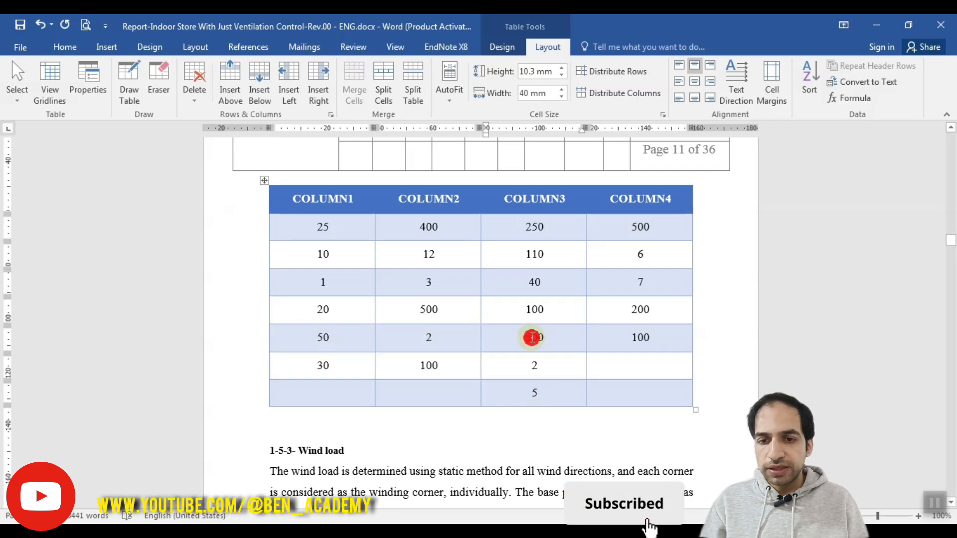
pyautogui.click(853, 97)
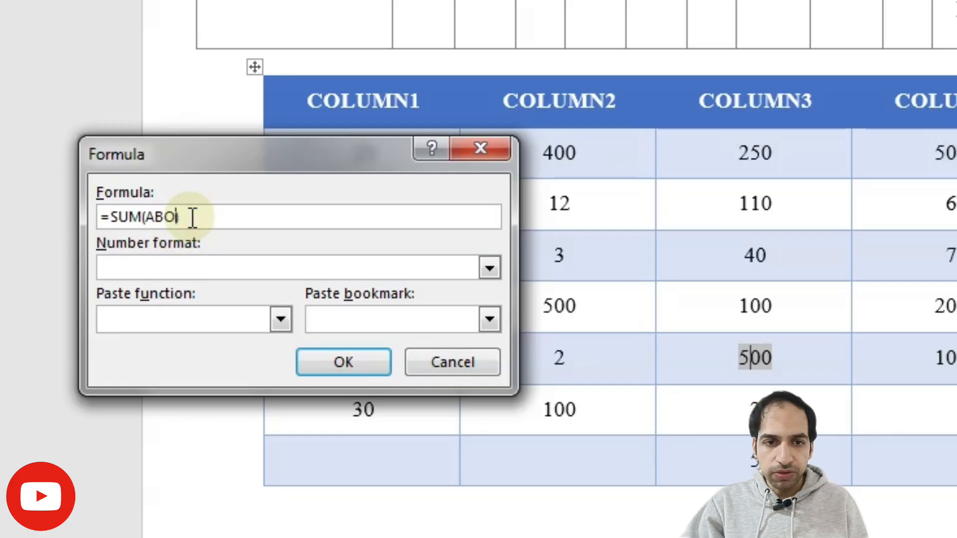
pyautogui.press('BackSpace')
pyautogui.write('BELOW)')
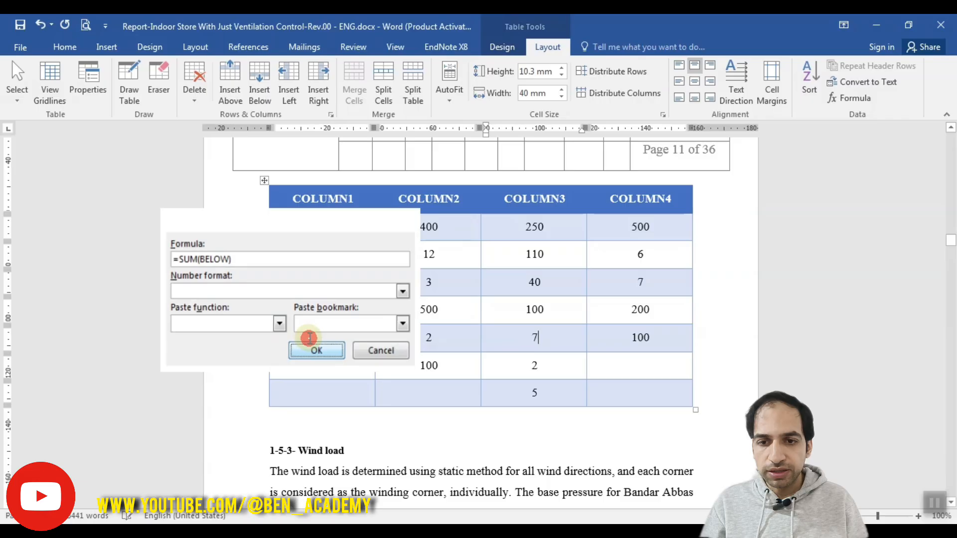
pyautogui.click(339, 363)
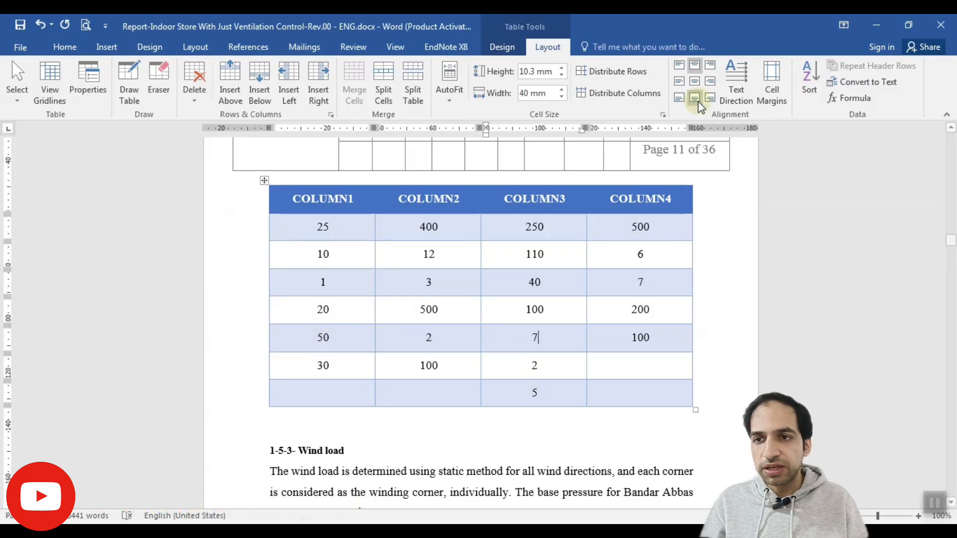
# Change the formula in the COLUMN3 sum cell to =SUM(LEFT)
pyautogui.click(847, 98)
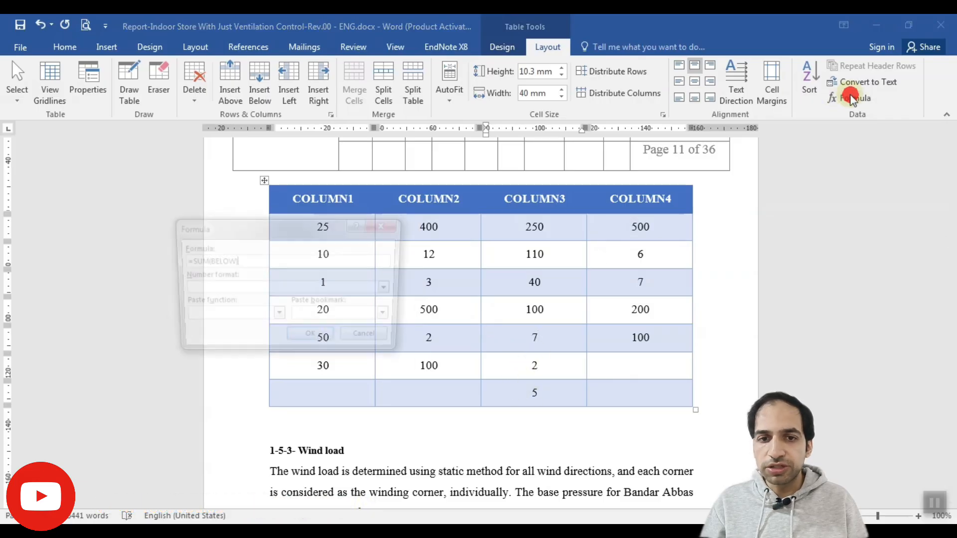
pyautogui.click(230, 262)
pyautogui.press('BackSpace')
pyautogui.press('BackSpace')
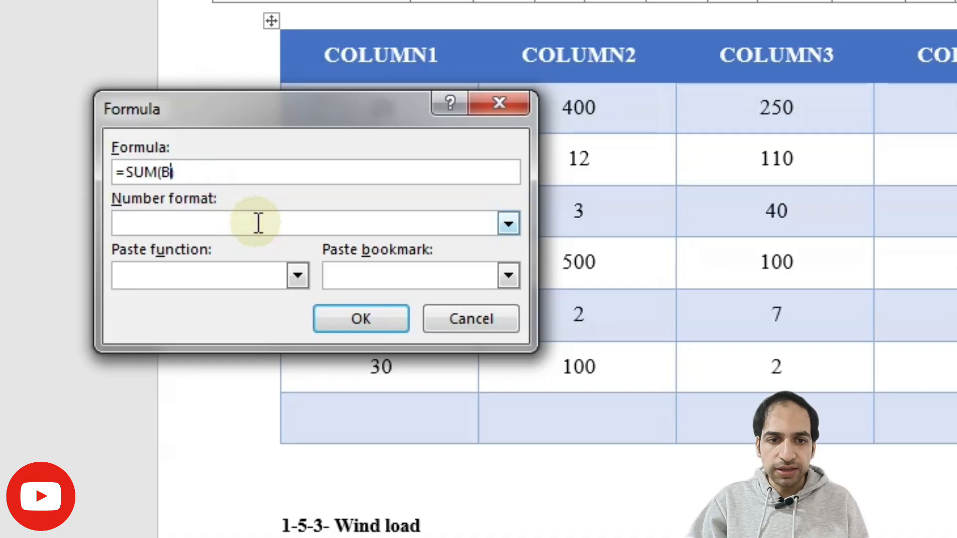
pyautogui.write('LEFT')
pyautogui.press('Return')
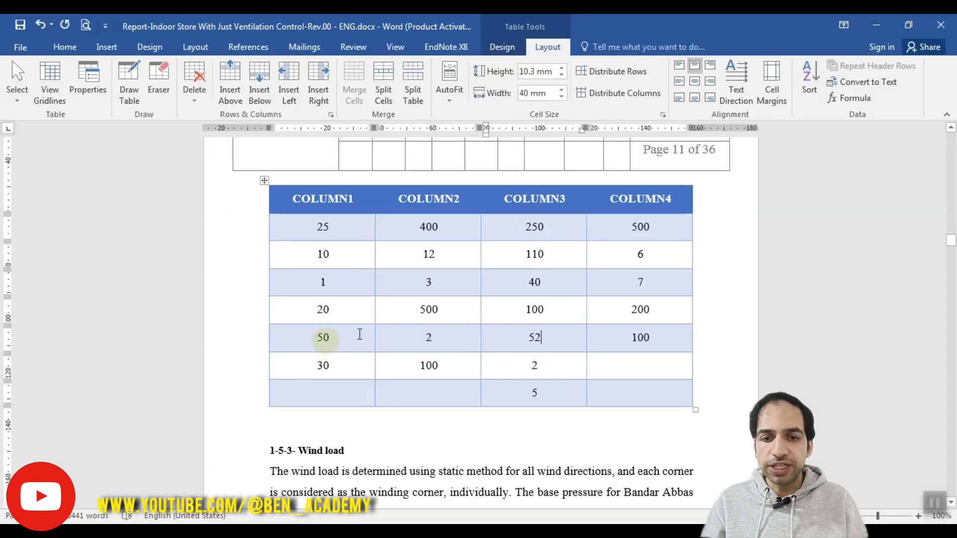
pyautogui.click(534, 336)
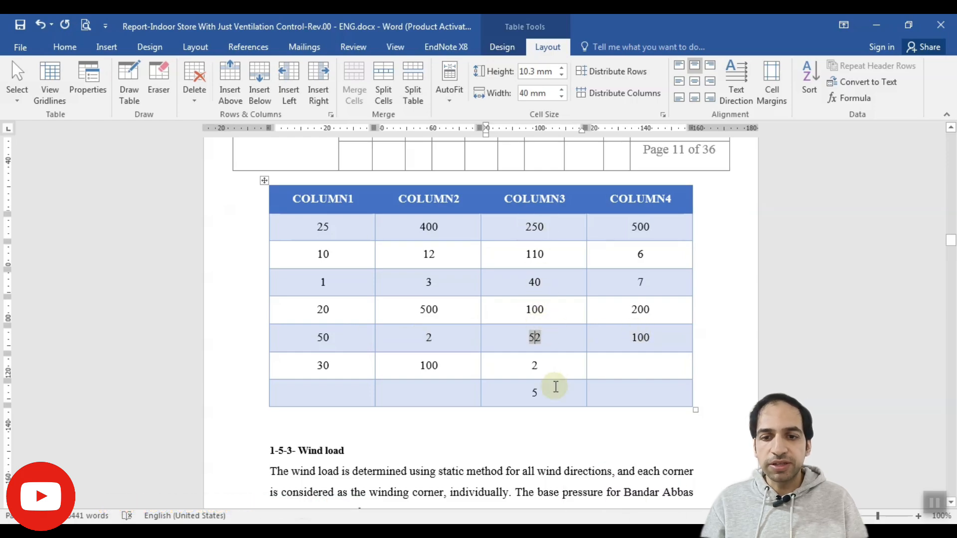
# Change the formula in the COLUMN3 sum cell to =SUM(LEFT,RIGHT)
pyautogui.click(848, 98)
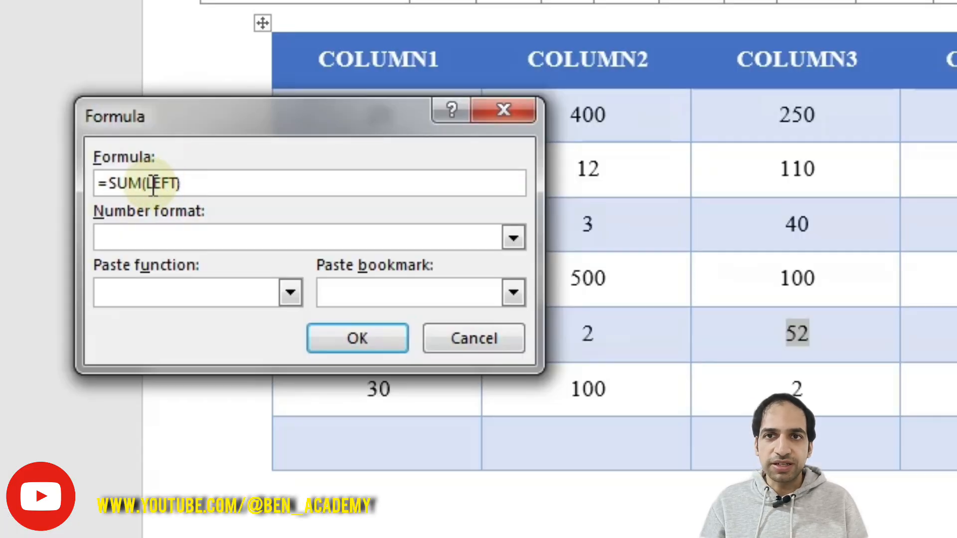
pyautogui.click(176, 183)
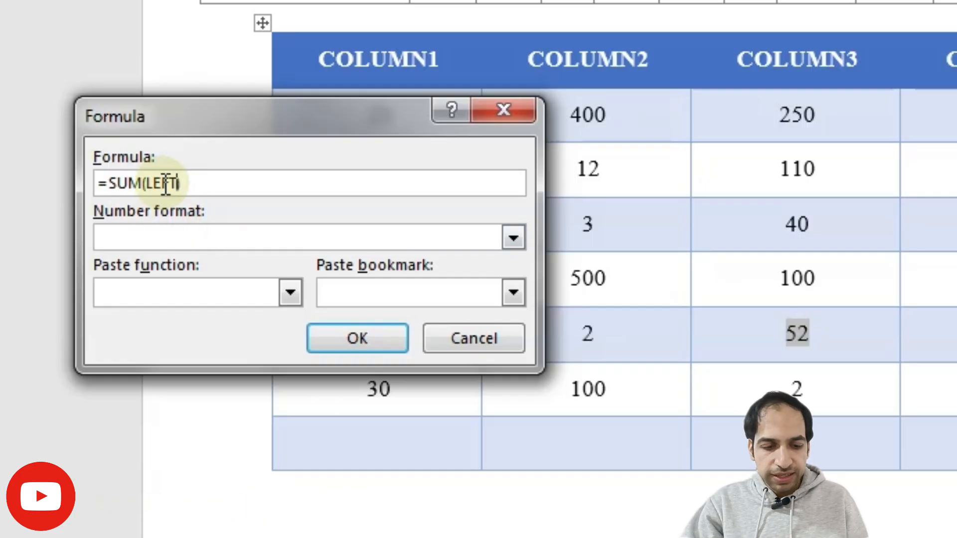
pyautogui.write(',RIGHT')
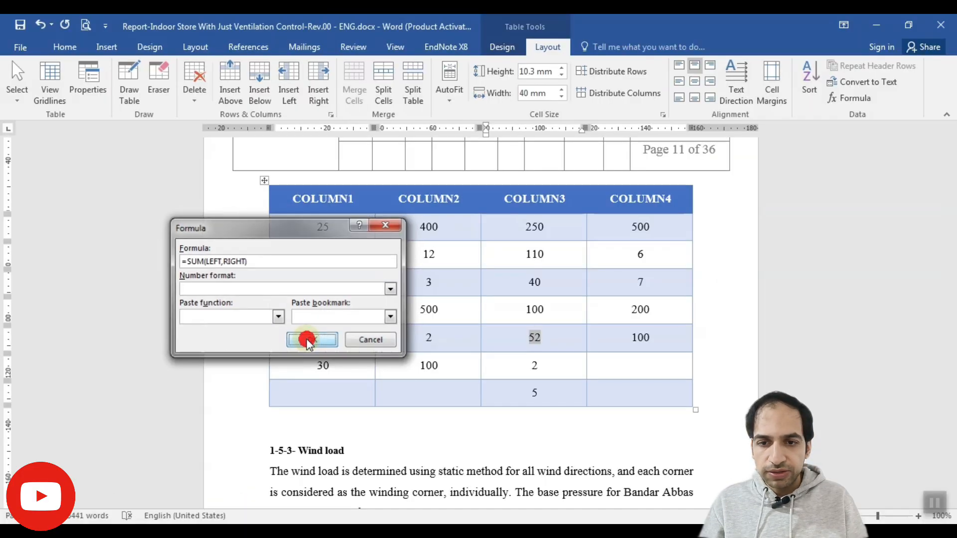
pyautogui.click(335, 340)
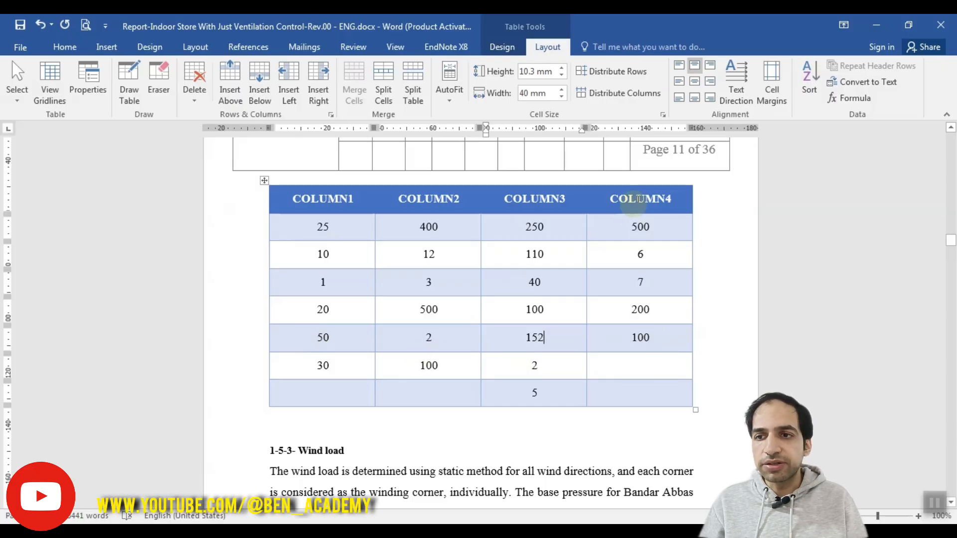
# Swap the arguments in the COLUMN3 sum cell so the formula reads =SUM(RIGHT,LEFT)
pyautogui.click(849, 98)
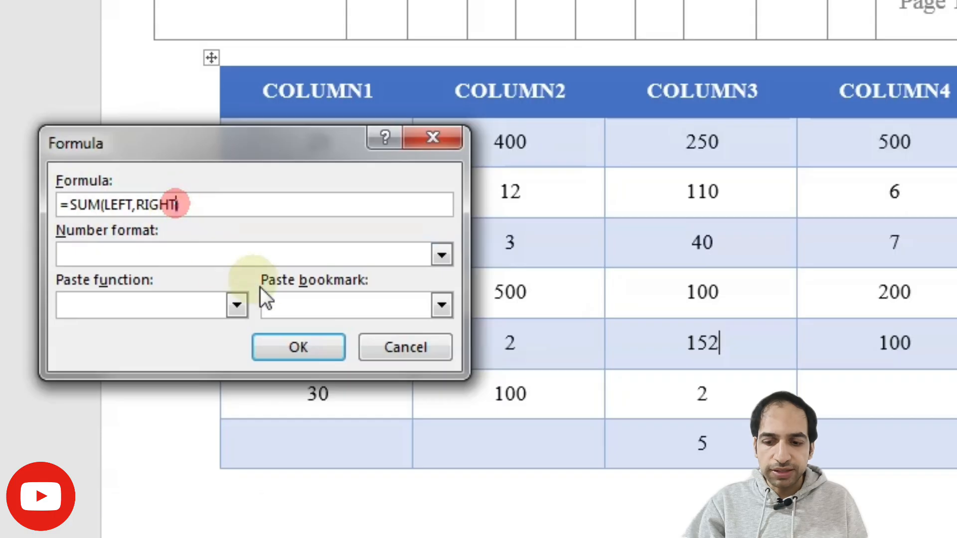
pyautogui.press('BackSpace')
pyautogui.press('BackSpace')
pyautogui.press('BackSpace')
pyautogui.press('BackSpace')
pyautogui.press('BackSpace')
pyautogui.press('BackSpace')
pyautogui.press('BackSpace')
pyautogui.press('BackSpace')
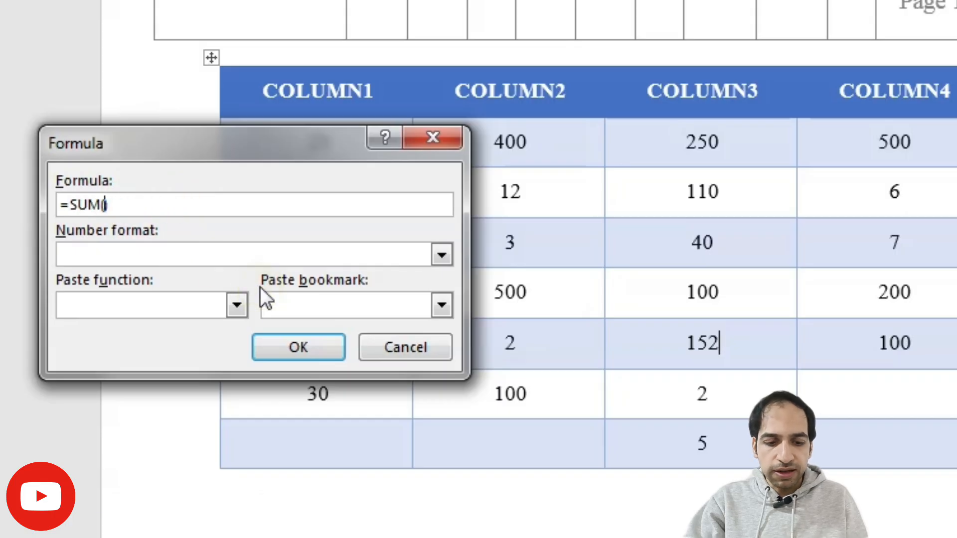
pyautogui.write('RIGHT,LEFT')
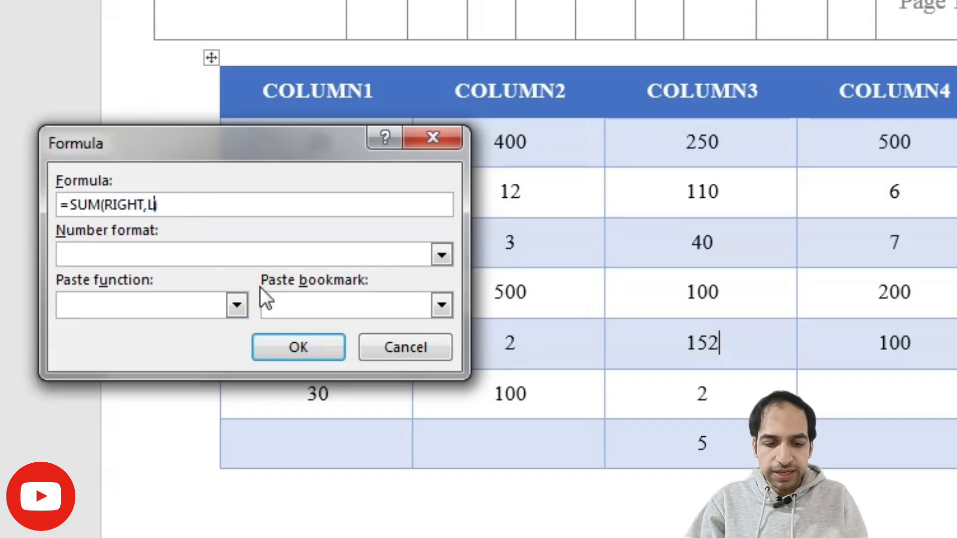
pyautogui.click(287, 344)
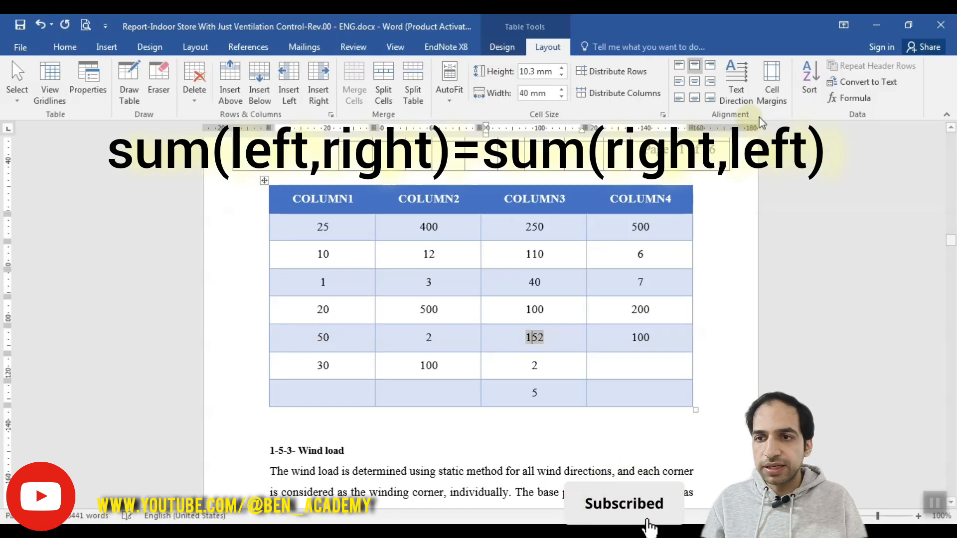
# Try the formula =SUM(ABOVE,LEFT) in the COLUMN3 sum cell
pyautogui.click(848, 97)
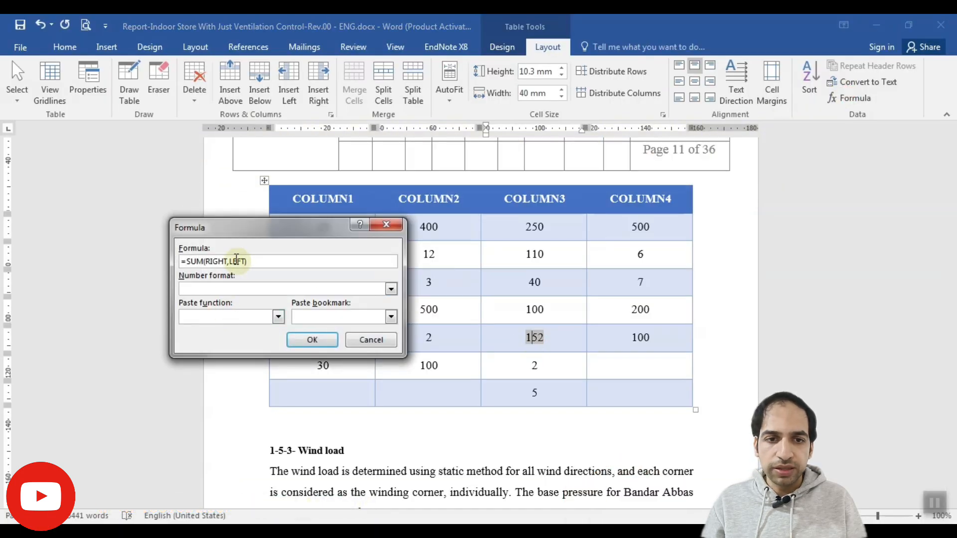
pyautogui.doubleClick(218, 261)
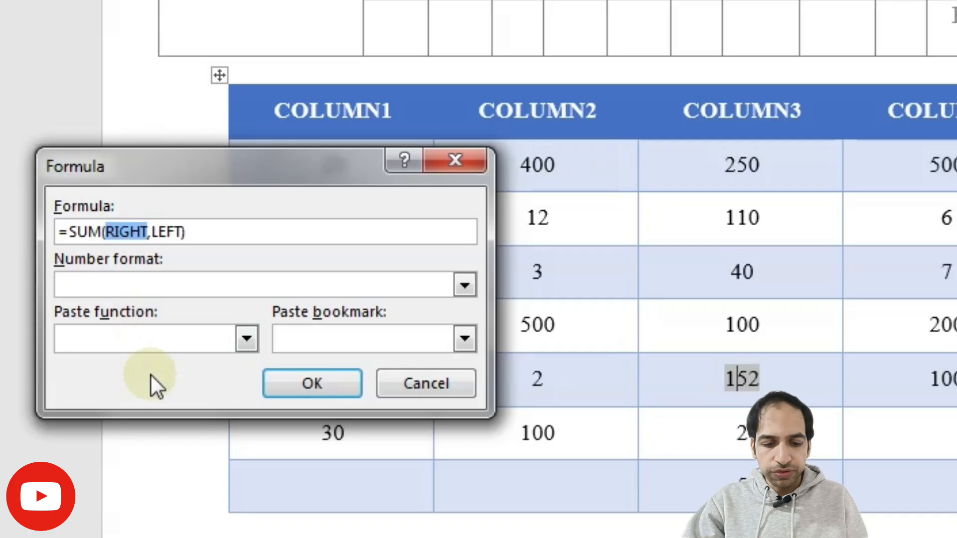
pyautogui.write('ABOVE')
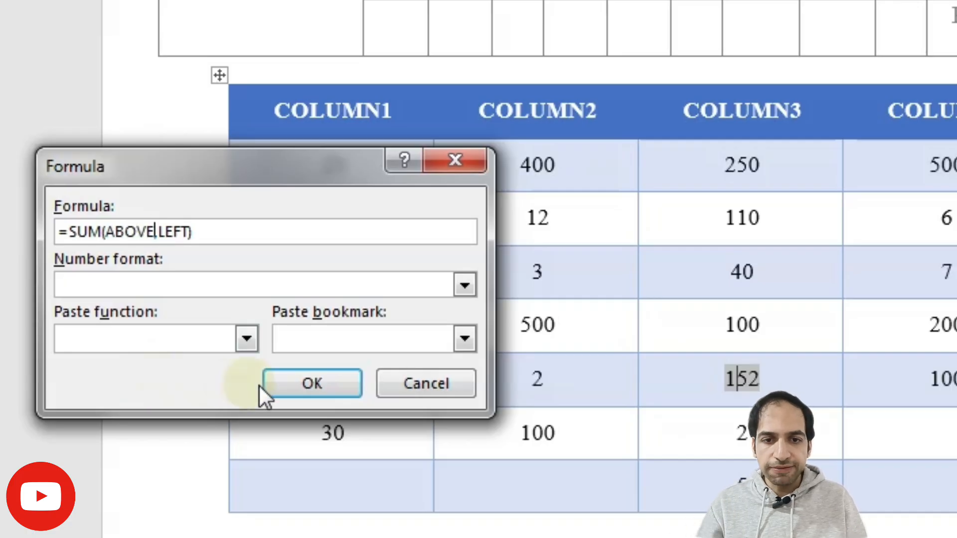
pyautogui.click(289, 385)
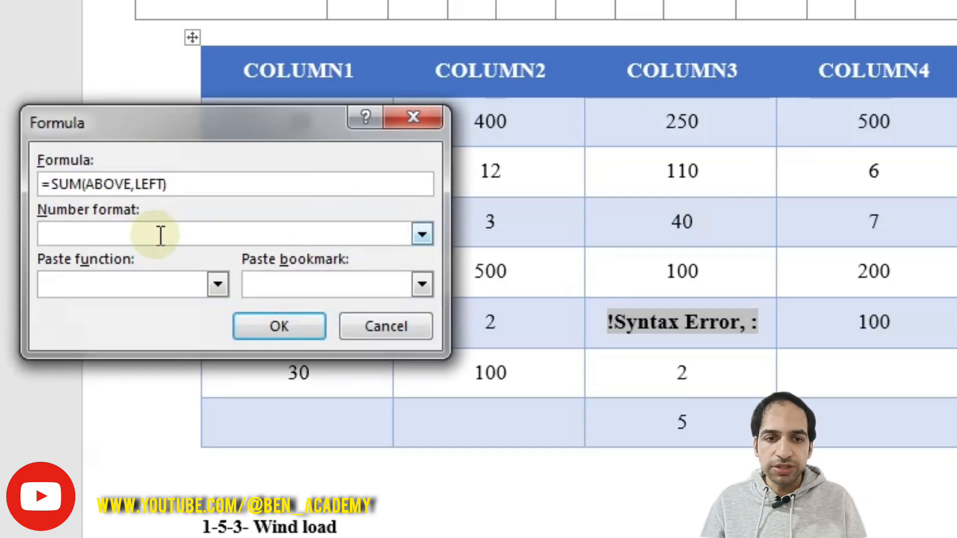
# Rewrite the formula in the COLUMN3 sum cell as =SUM(LEFT,ABOVE)
pyautogui.click(166, 180)
pyautogui.press('BackSpace')
pyautogui.press('BackSpace')
pyautogui.press('BackSpace')
pyautogui.press('BackSpace')
pyautogui.press('BackSpace')
pyautogui.press('BackSpace')
pyautogui.press('BackSpace')
pyautogui.press('BackSpace')
pyautogui.press('BackSpace')
pyautogui.press('BackSpace')
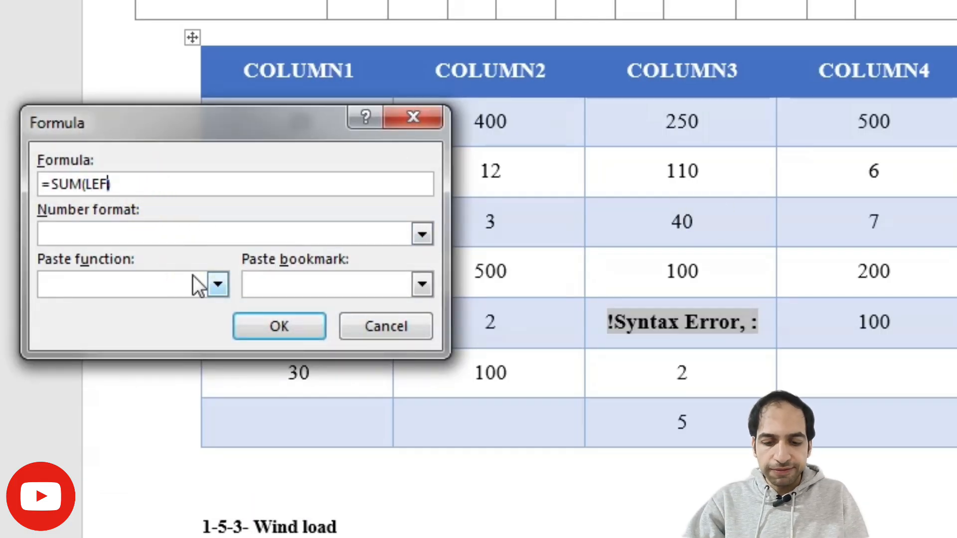
pyautogui.write('LEFT,ABOVE)')
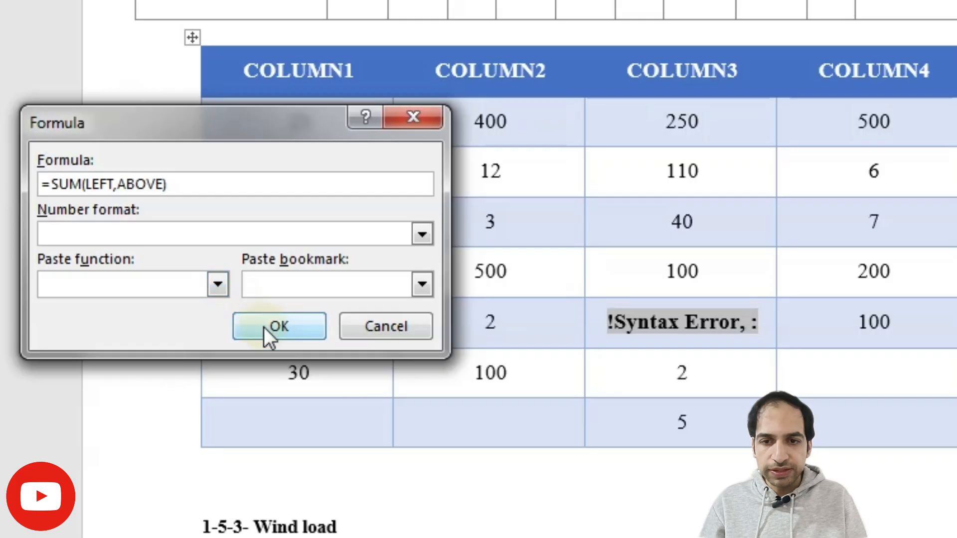
pyautogui.click(264, 327)
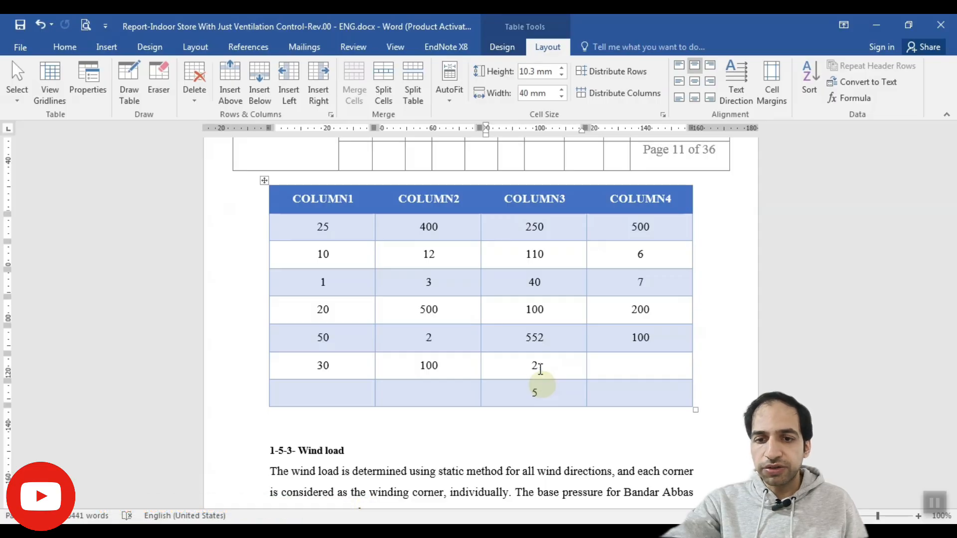
# Replace the formula in the COLUMN3 result cell with =COUNT(ABOVE)
pyautogui.click(845, 96)
pyautogui.click(278, 317)
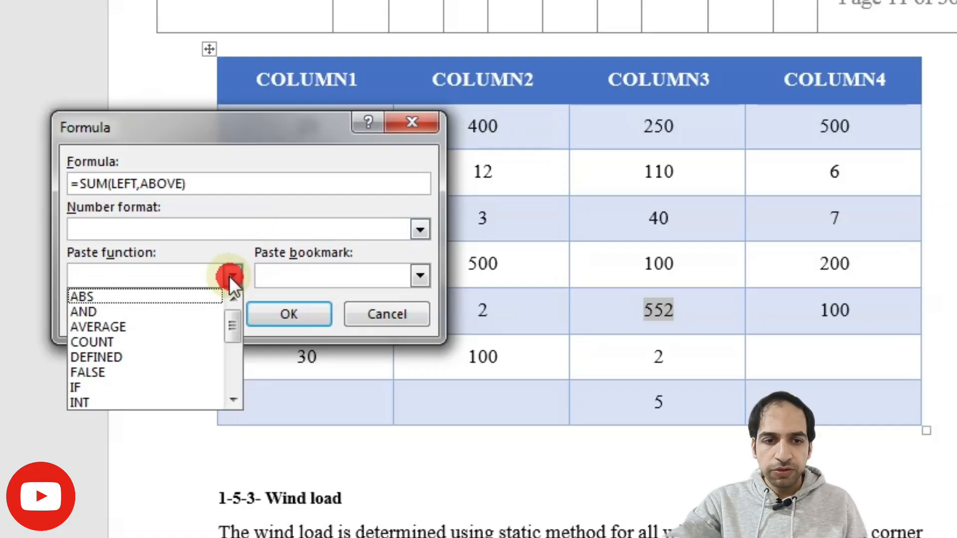
pyautogui.moveTo(276, 343)
pyautogui.mouseDown()
pyautogui.moveTo(279, 371)
pyautogui.moveTo(235, 363)
pyautogui.moveTo(235, 373)
pyautogui.moveTo(235, 298)
pyautogui.mouseUp()
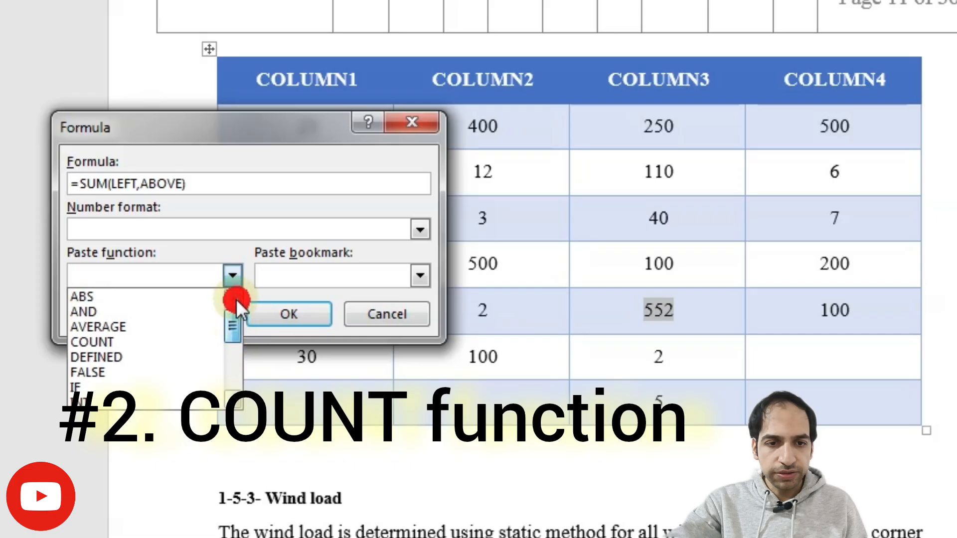
pyautogui.click(98, 182)
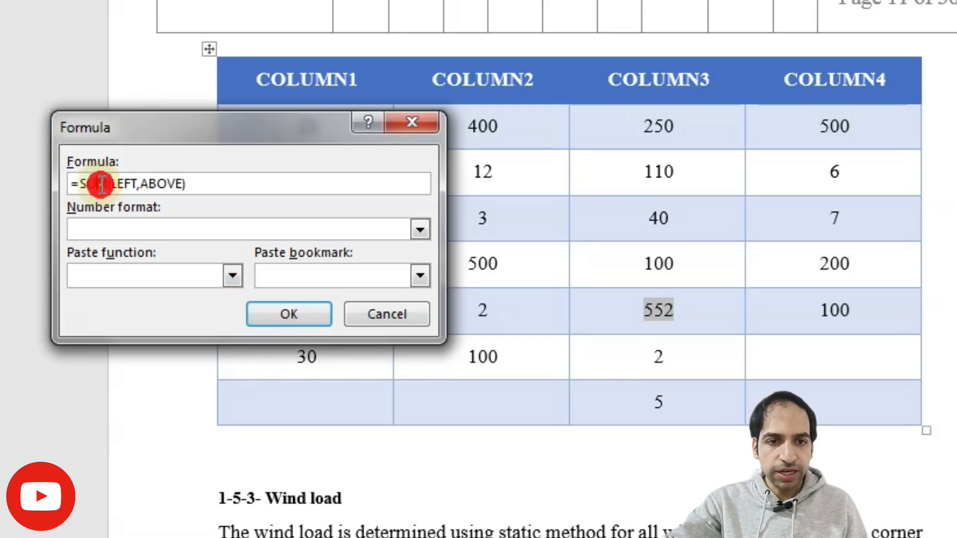
pyautogui.doubleClick(94, 182)
pyautogui.write('COUNT')
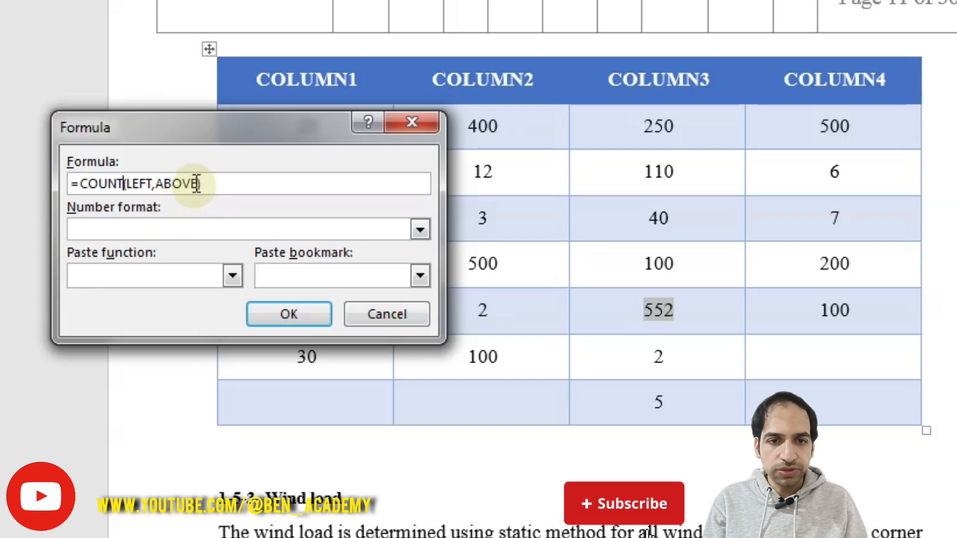
pyautogui.click(158, 183)
pyautogui.press('BackSpace')
pyautogui.press('BackSpace')
pyautogui.press('BackSpace')
pyautogui.press('BackSpace')
pyautogui.press('BackSpace')
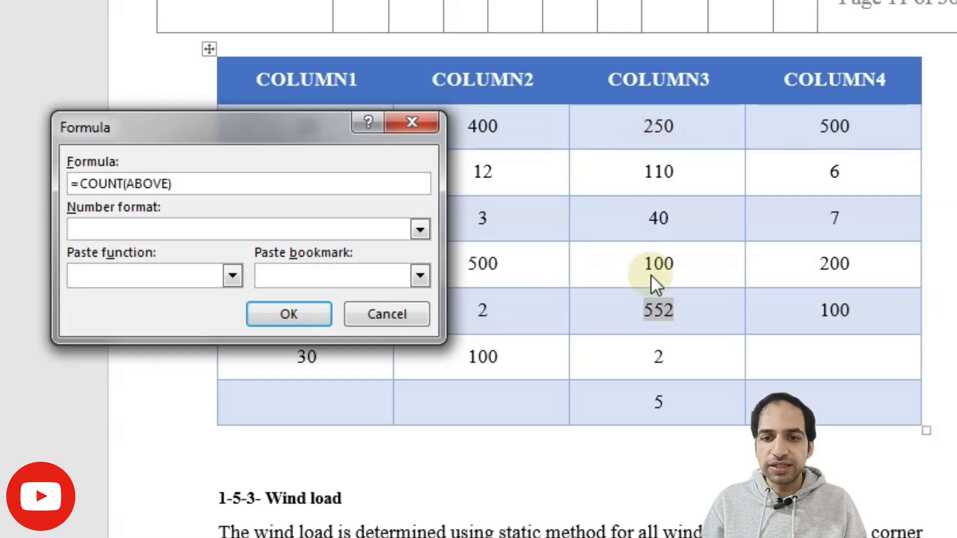
pyautogui.click(291, 320)
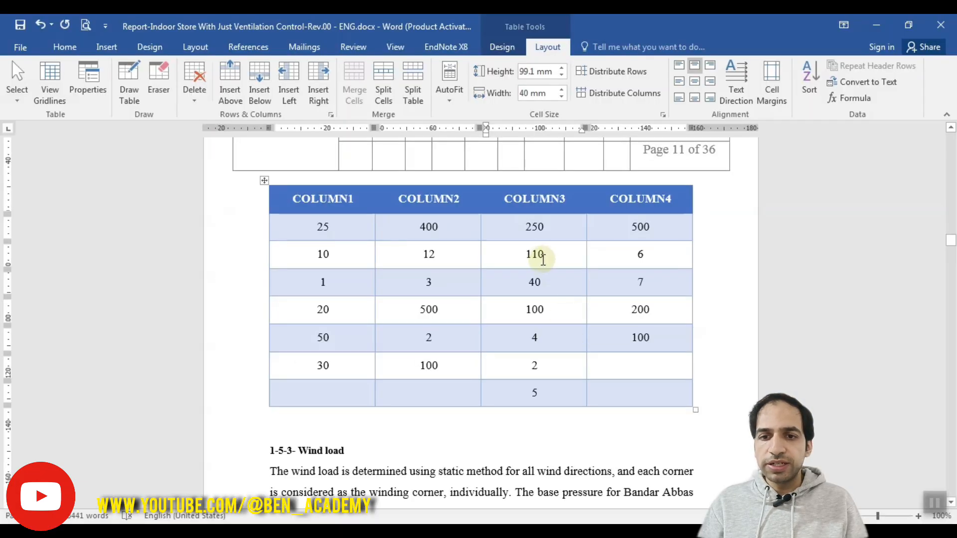
# Clear the 110 cell in COLUMN3 and update the COUNT field below it
pyautogui.doubleClick(536, 254)
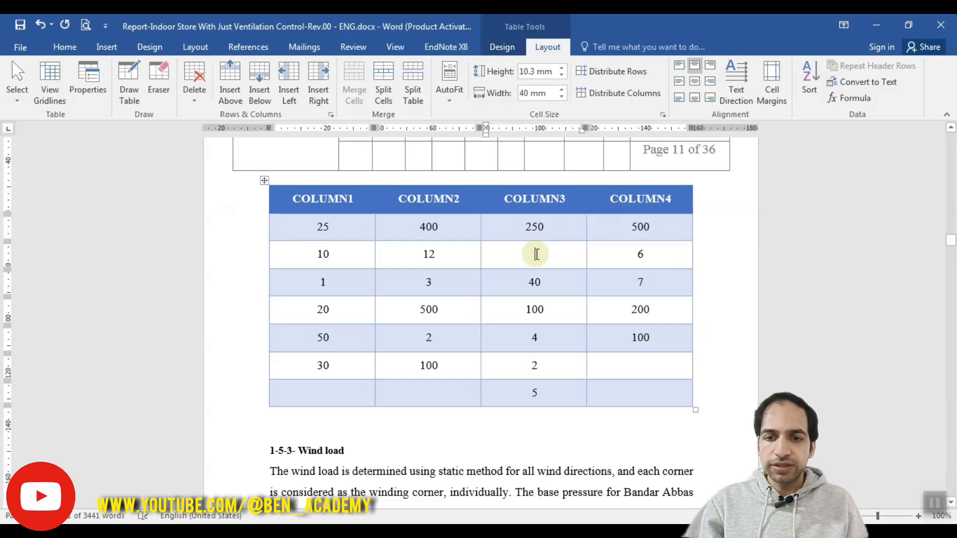
pyautogui.press('BackSpace')
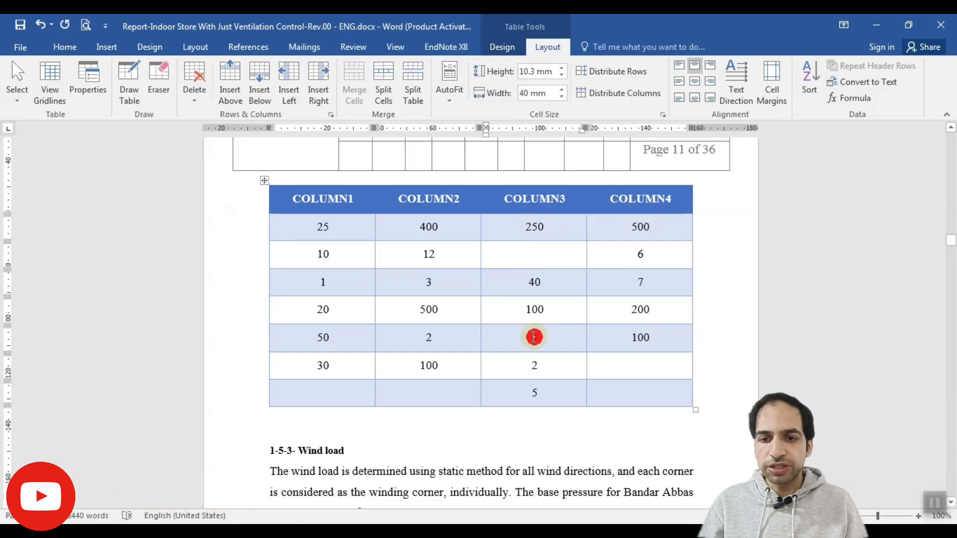
pyautogui.doubleClick(533, 337)
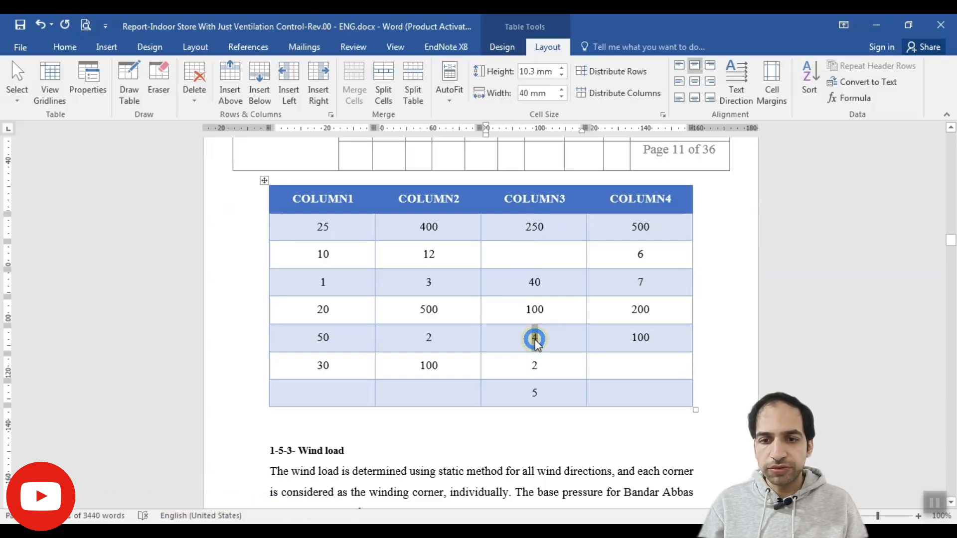
pyautogui.rightClick(536, 342)
pyautogui.click(580, 419)
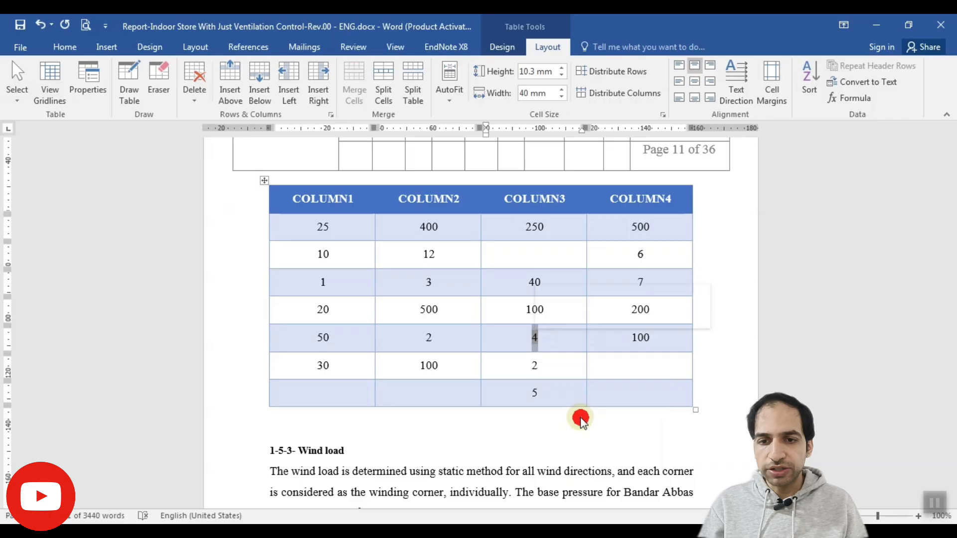
pyautogui.click(548, 337)
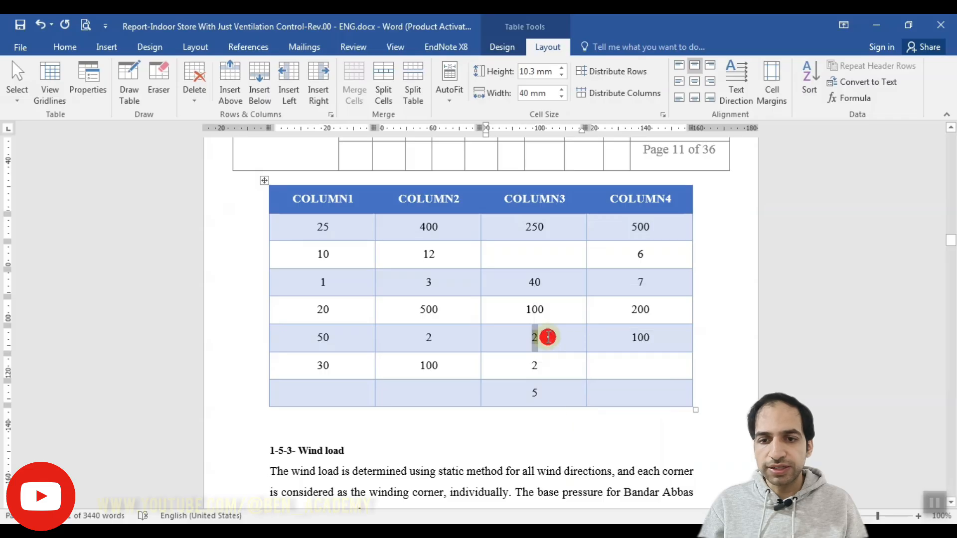
pyautogui.click(528, 318)
pyautogui.moveTo(531, 286); pyautogui.dragTo(534, 318)
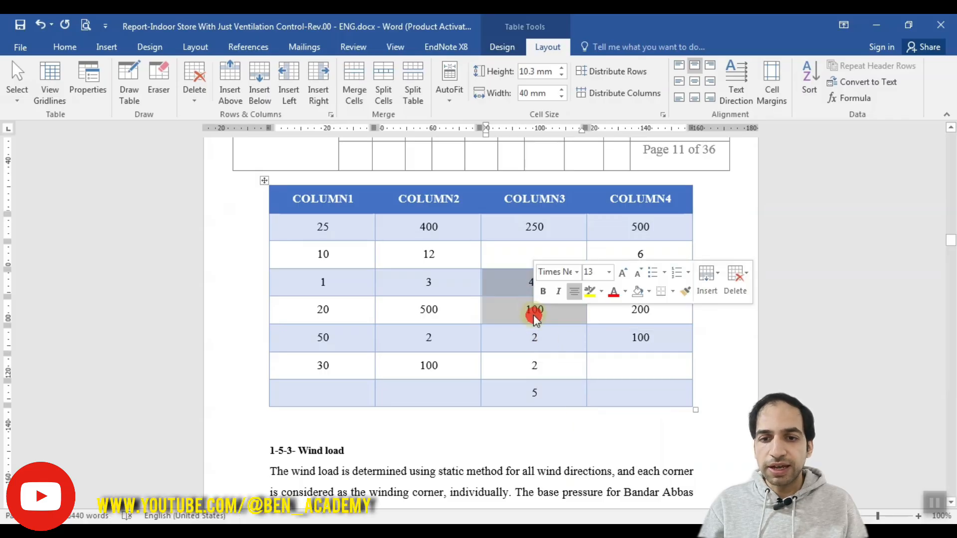
pyautogui.click(520, 260)
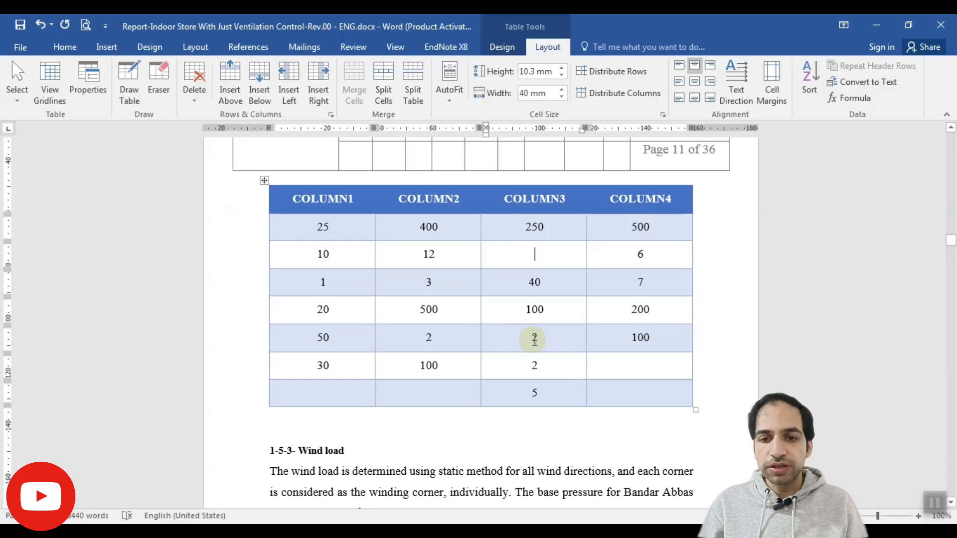
# Extend the formula in the COLUMN3 count cell to =COUNT(LEFT,ABOVE)
pyautogui.moveTo(534, 339); pyautogui.dragTo(522, 338)
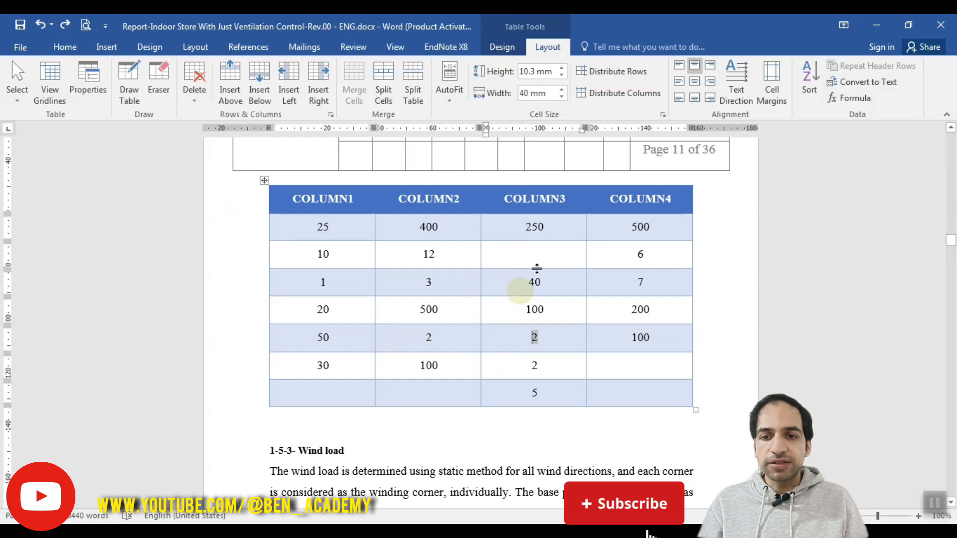
pyautogui.click(852, 98)
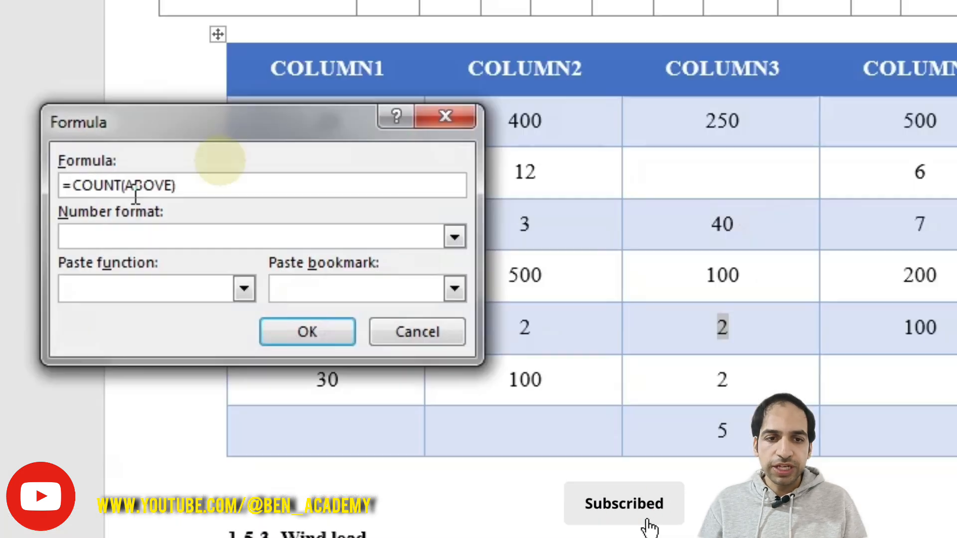
pyautogui.click(124, 185)
pyautogui.write('LE')
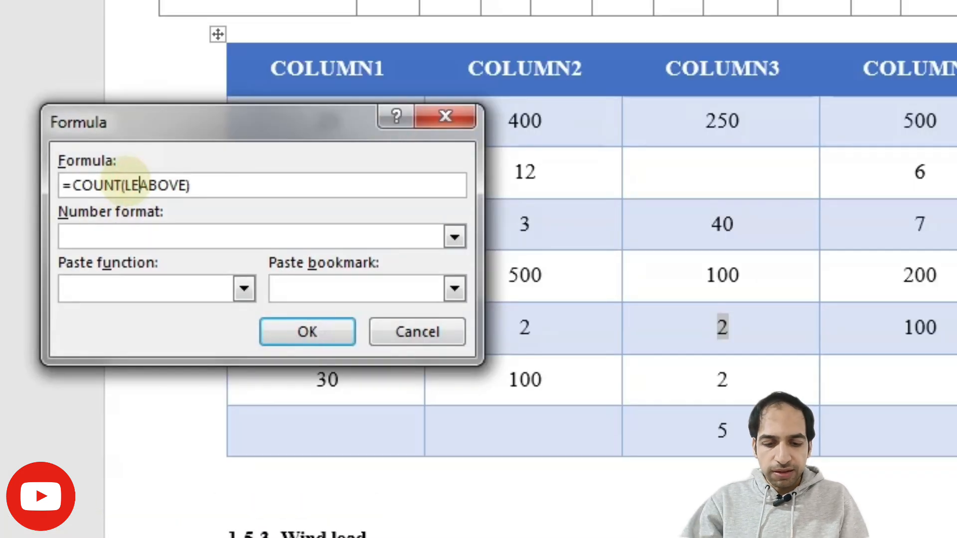
pyautogui.write('FT,')
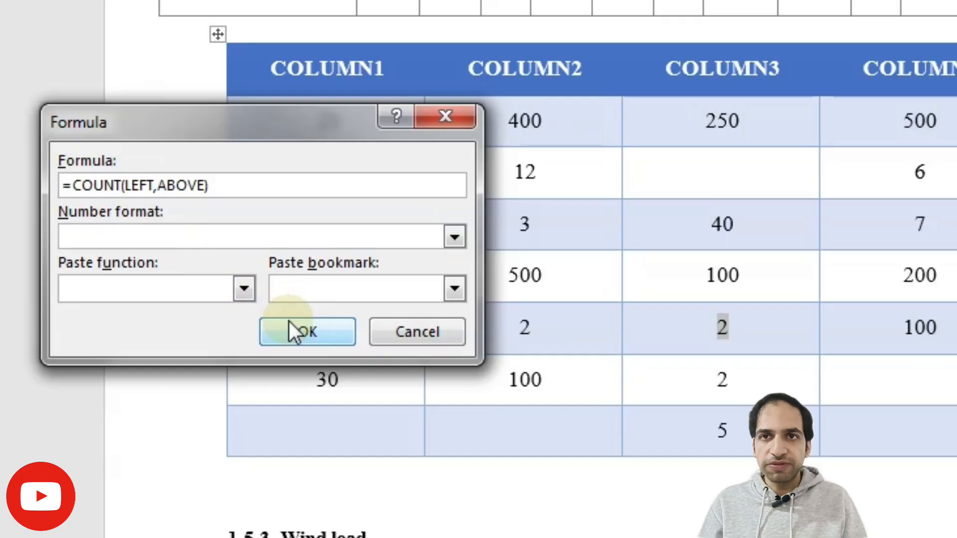
pyautogui.click(301, 327)
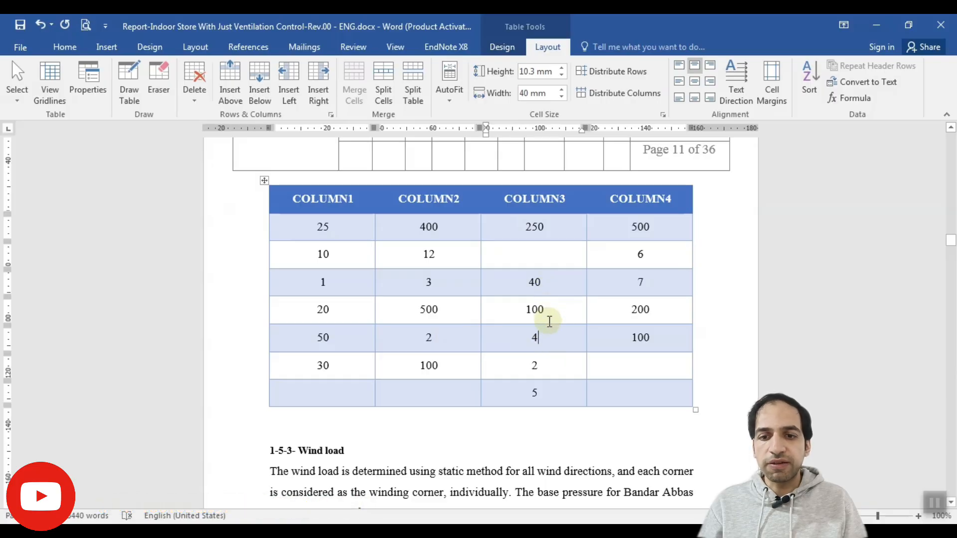
# Replace the COUNT formula in the COLUMN3 result cell with =AVERAGE(ABOVE)
pyautogui.doubleClick(530, 339)
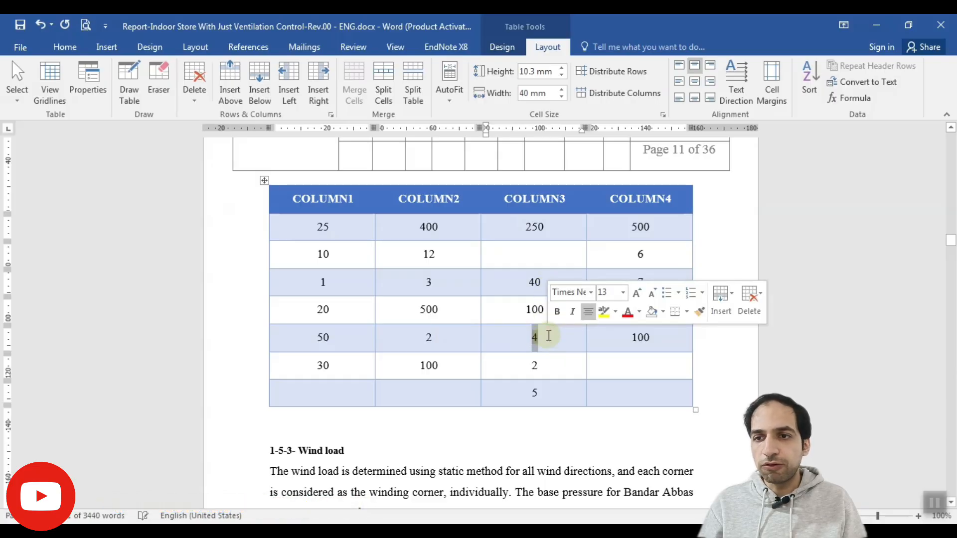
pyautogui.click(850, 99)
pyautogui.click(246, 317)
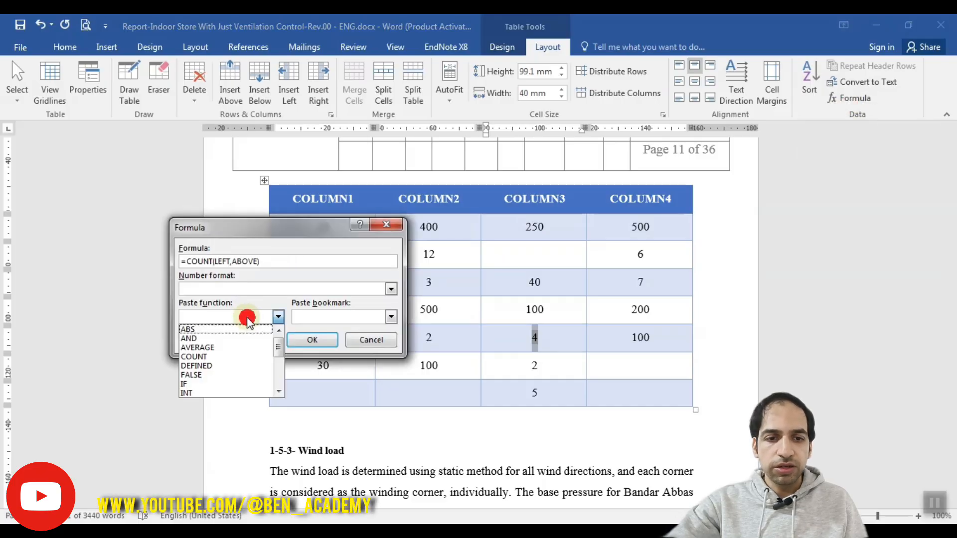
pyautogui.click(263, 262)
pyautogui.moveTo(200, 186); pyautogui.dragTo(77, 184)
pyautogui.write('AVERAGE')
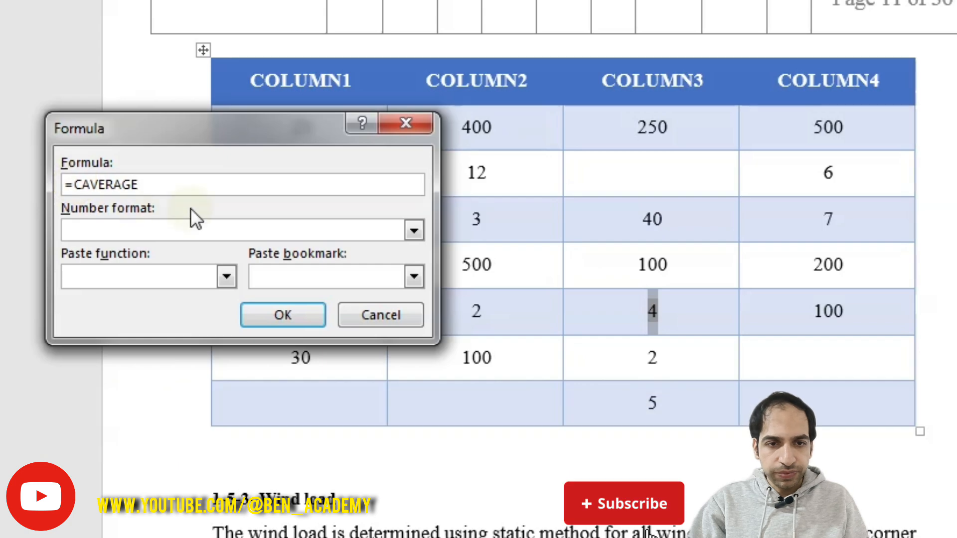
pyautogui.click(81, 184)
pyautogui.press('BackSpace')
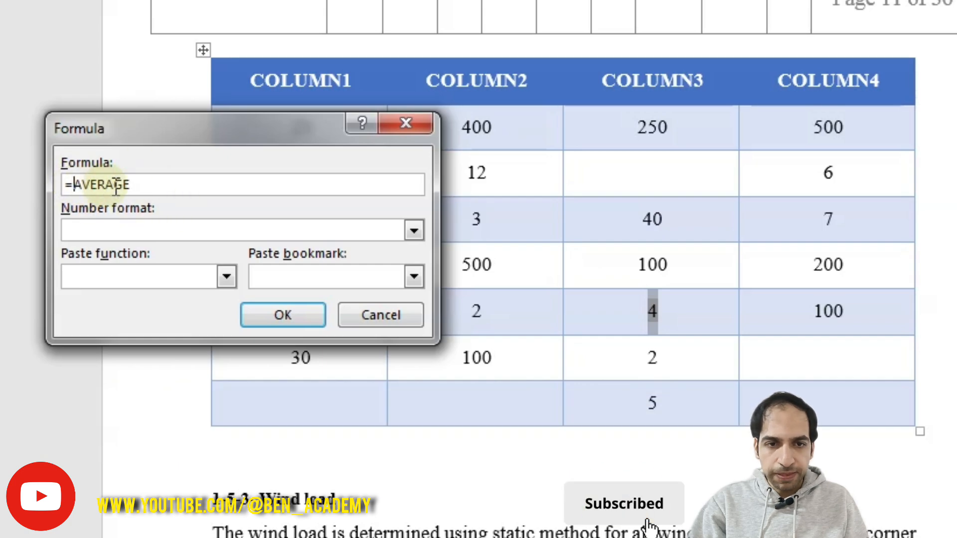
pyautogui.click(143, 184)
pyautogui.write('(ABOV')
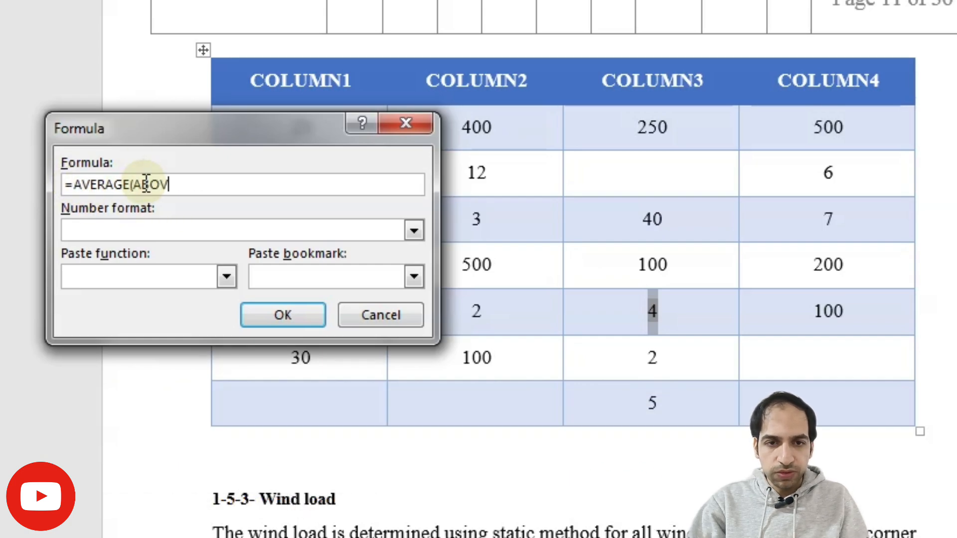
pyautogui.write('E0')
pyautogui.press('BackSpace')
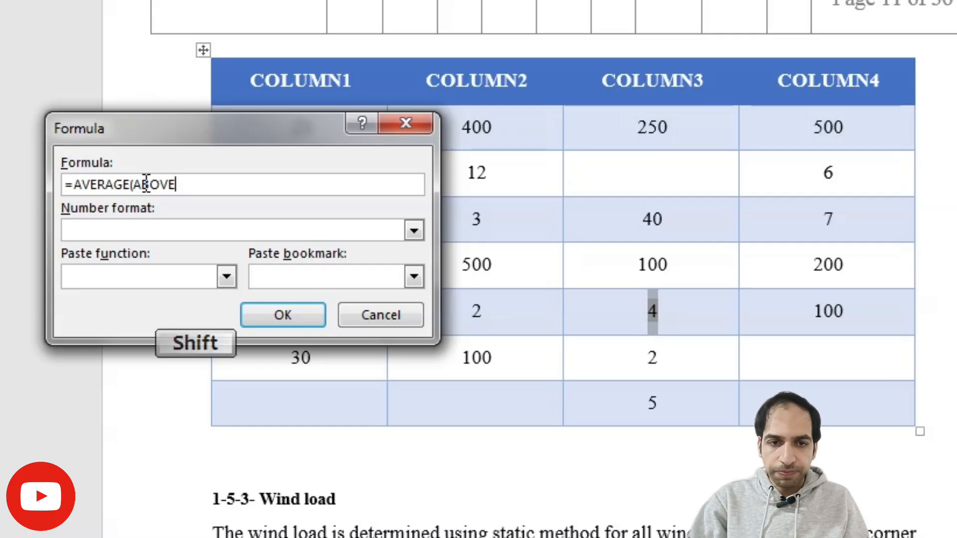
pyautogui.write(')')
pyautogui.click(282, 315)
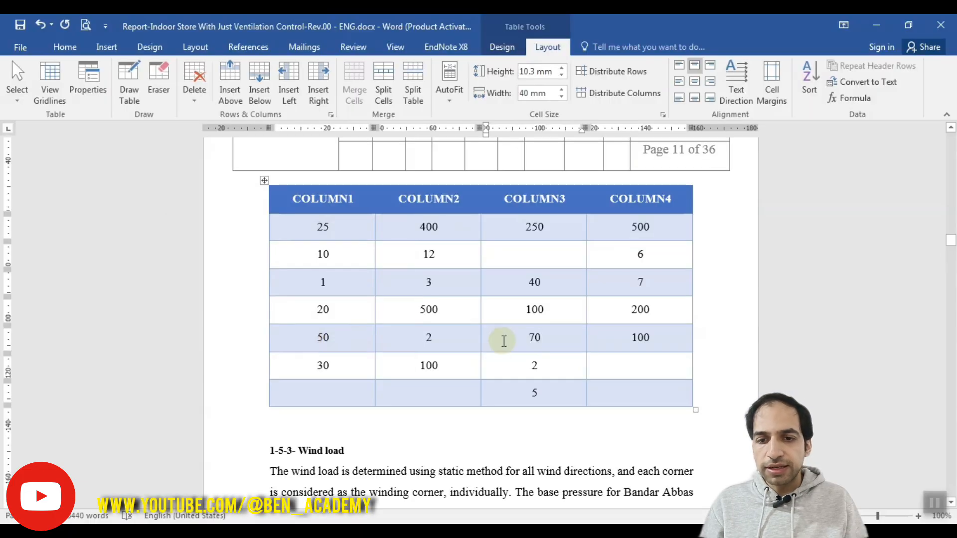
# Enter 2 in the empty COLUMN3 cell below 250 and update the AVERAGE field
pyautogui.moveTo(530, 280); pyautogui.dragTo(527, 314)
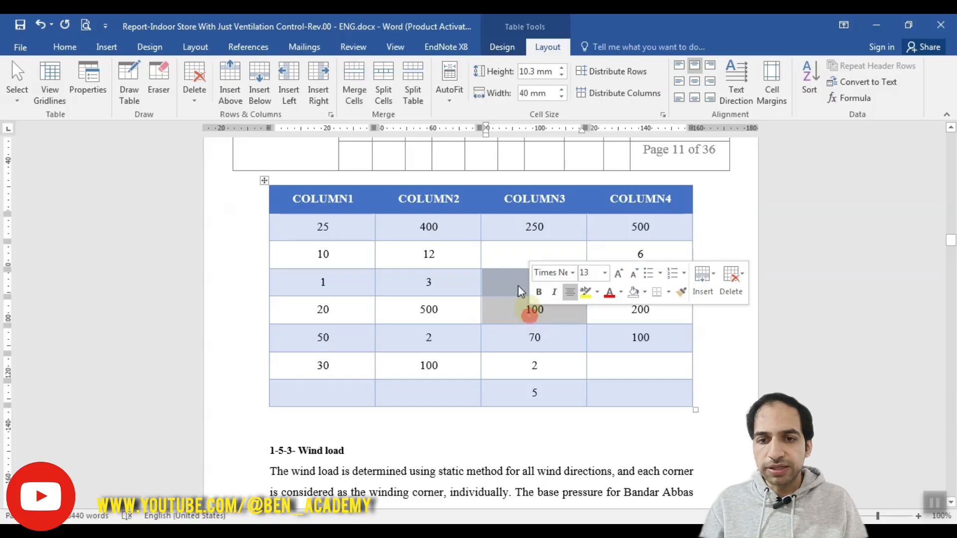
pyautogui.click(523, 252)
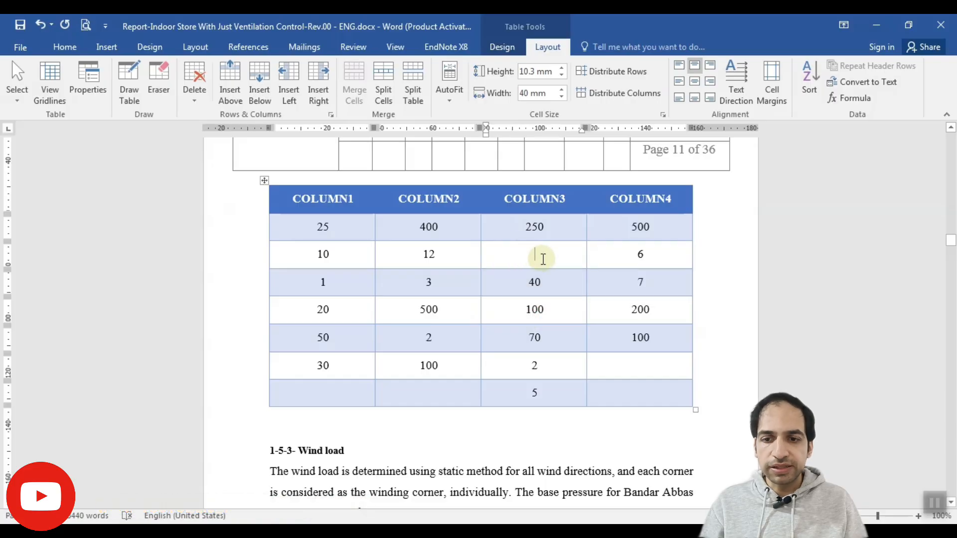
pyautogui.write('2')
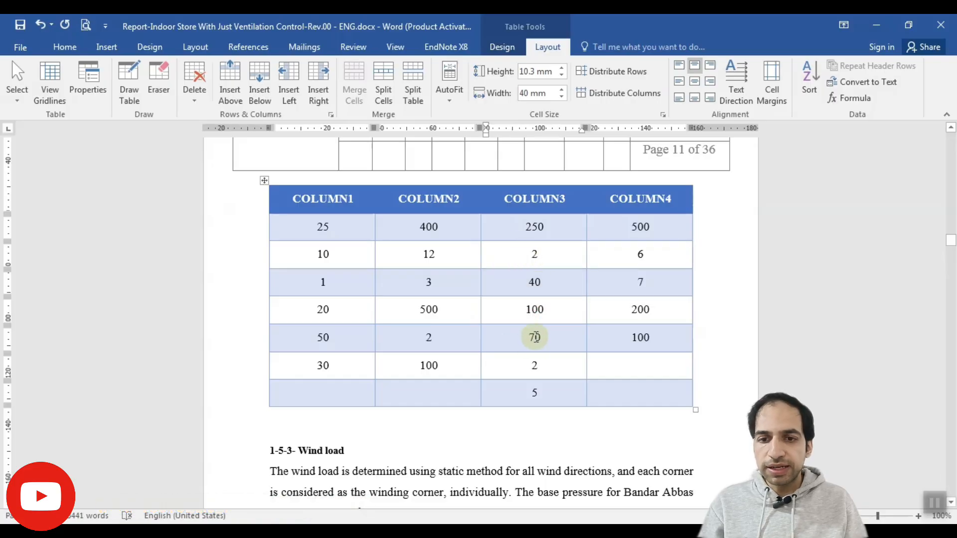
pyautogui.rightClick(534, 337)
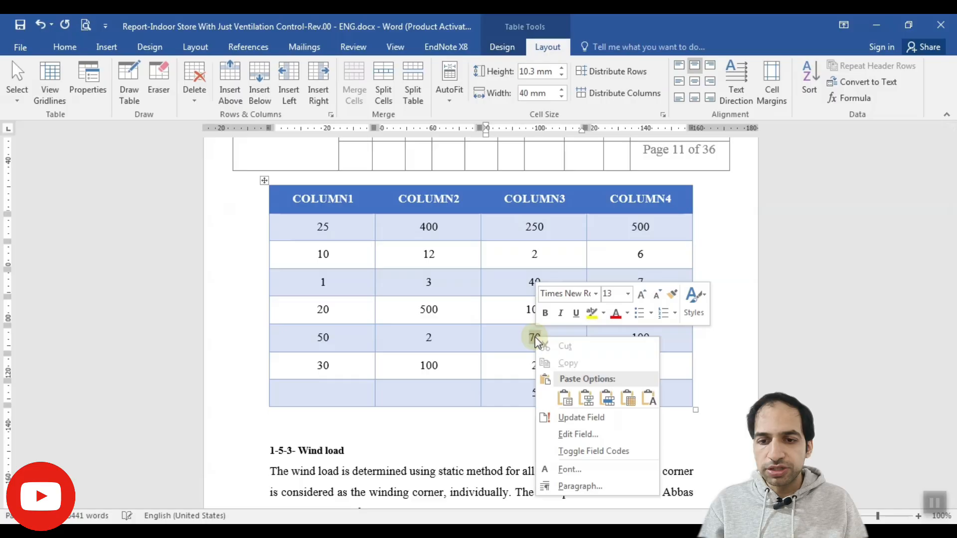
pyautogui.click(576, 417)
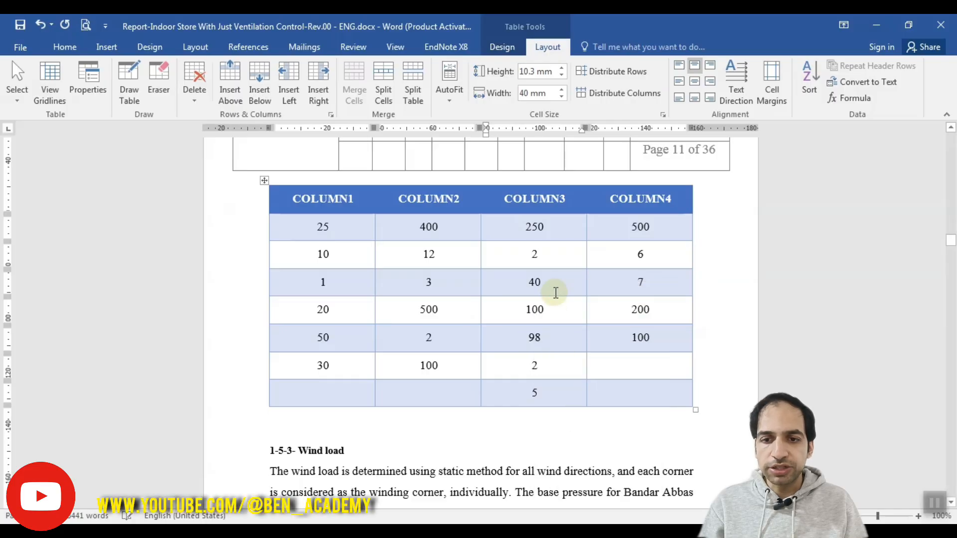
# Check the COLUMN3 average in Calculator by adding 250+2+40+100 and dividing by 4, and return to the Word document
pyautogui.moveTo(554, 312); pyautogui.dragTo(552, 238)
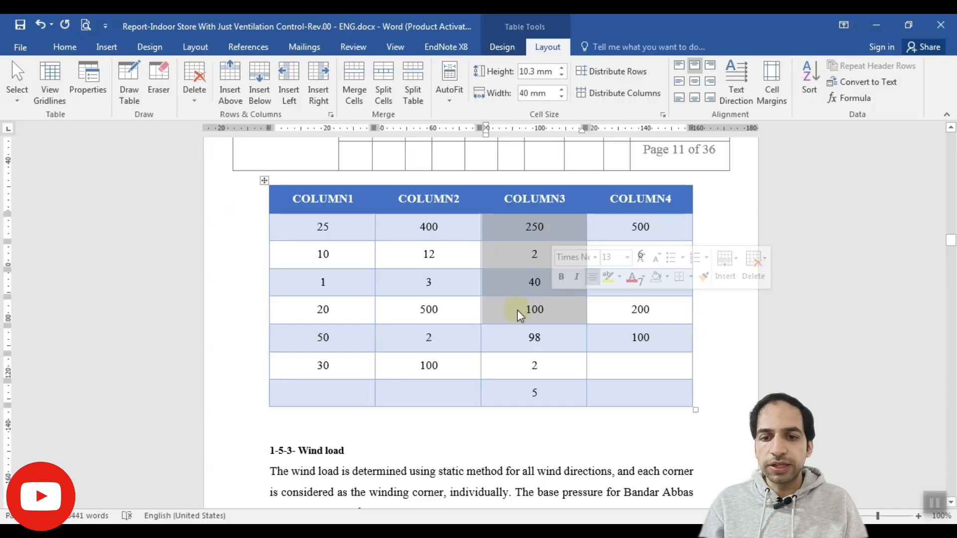
pyautogui.click(544, 337)
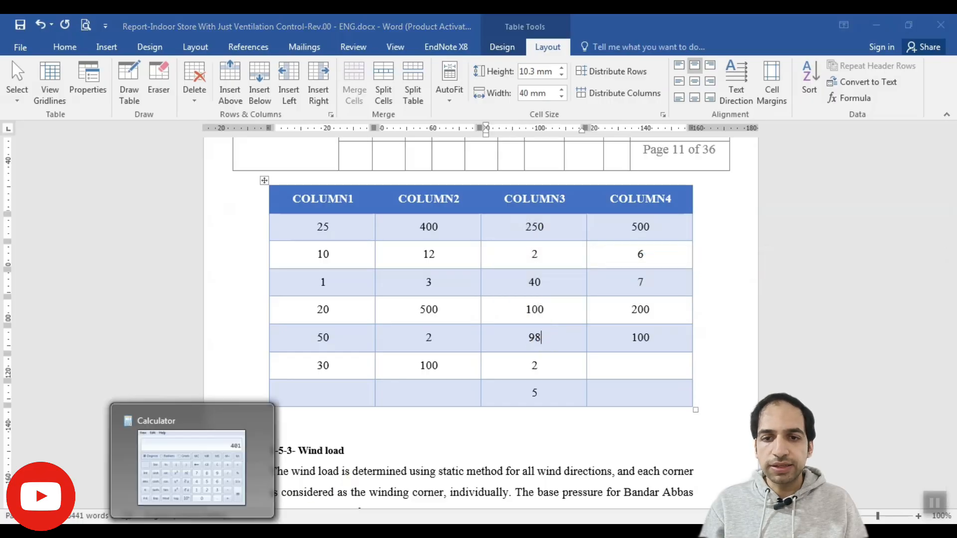
pyautogui.click(193, 531)
pyautogui.write('2,506')
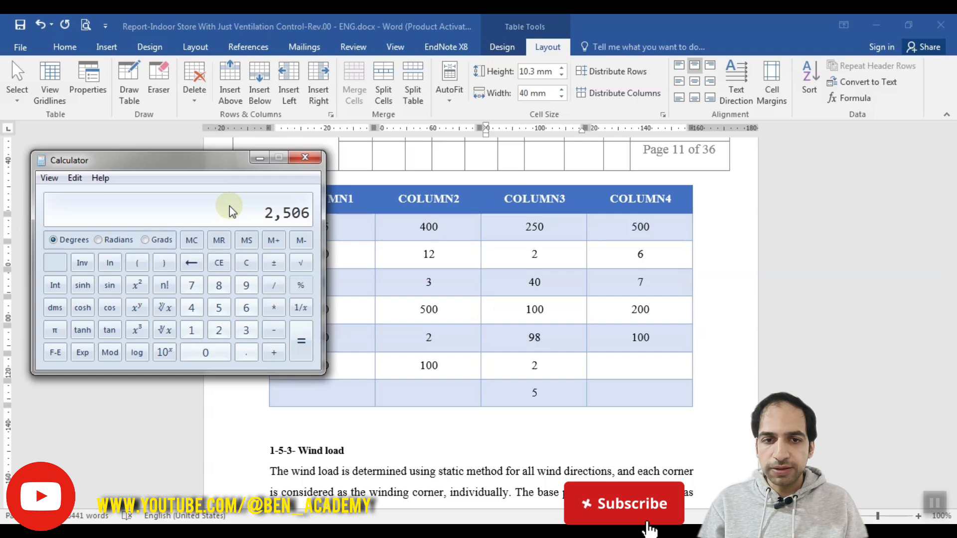
pyautogui.press('BackSpace')
pyautogui.write('+2+40')
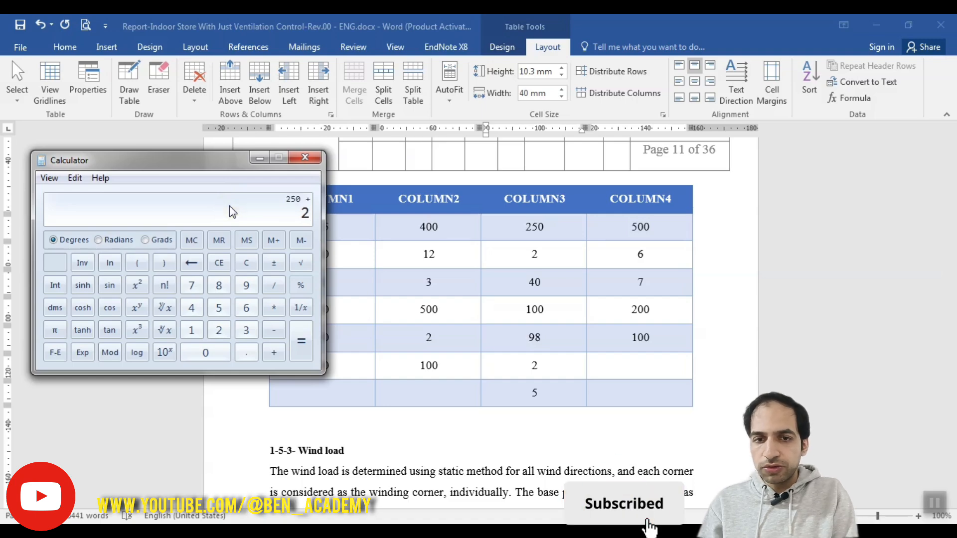
pyautogui.write('+100')
pyautogui.press('Return')
pyautogui.write('/4')
pyautogui.press('Return')
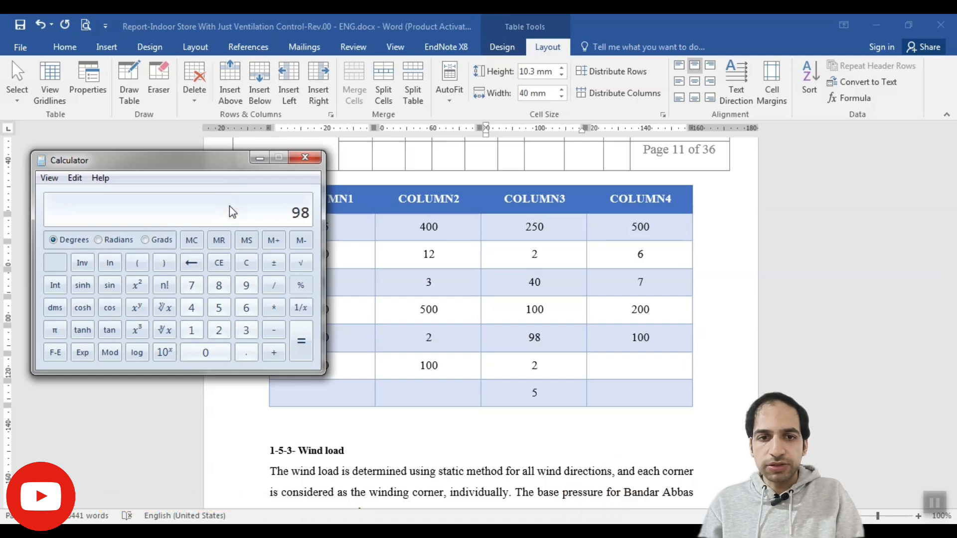
pyautogui.click(259, 157)
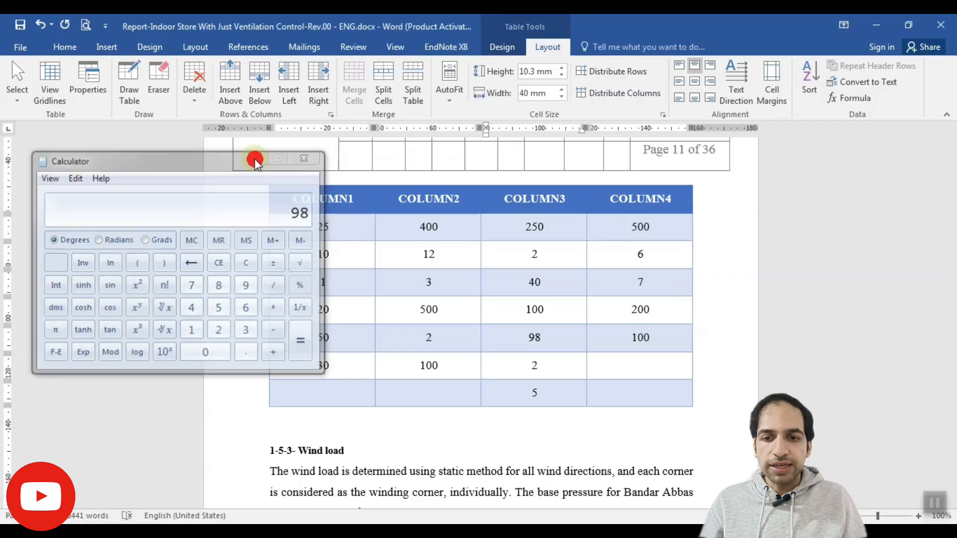
# Change the formula in the COLUMN3 average cell to =AVERAGE(RIGHT,ABOVE)
pyautogui.click(537, 339)
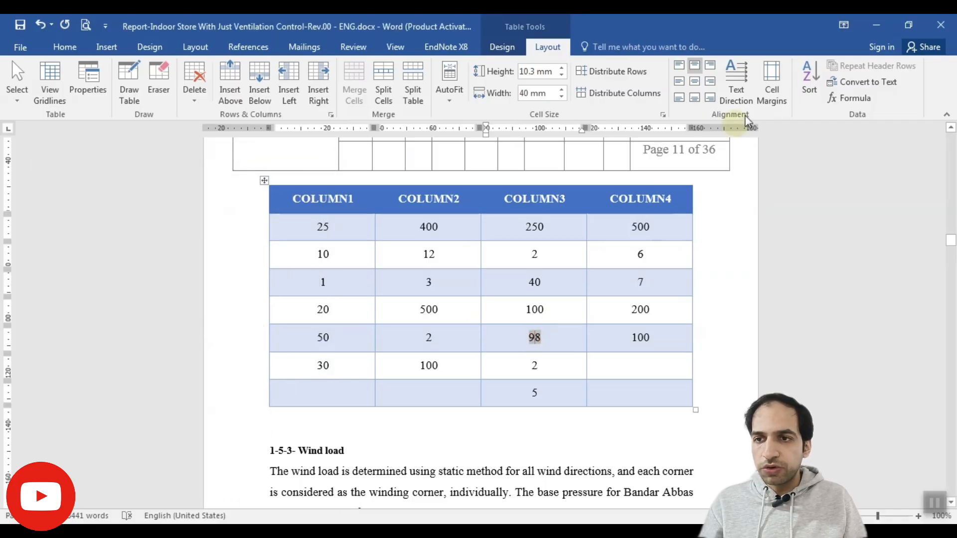
pyautogui.click(856, 98)
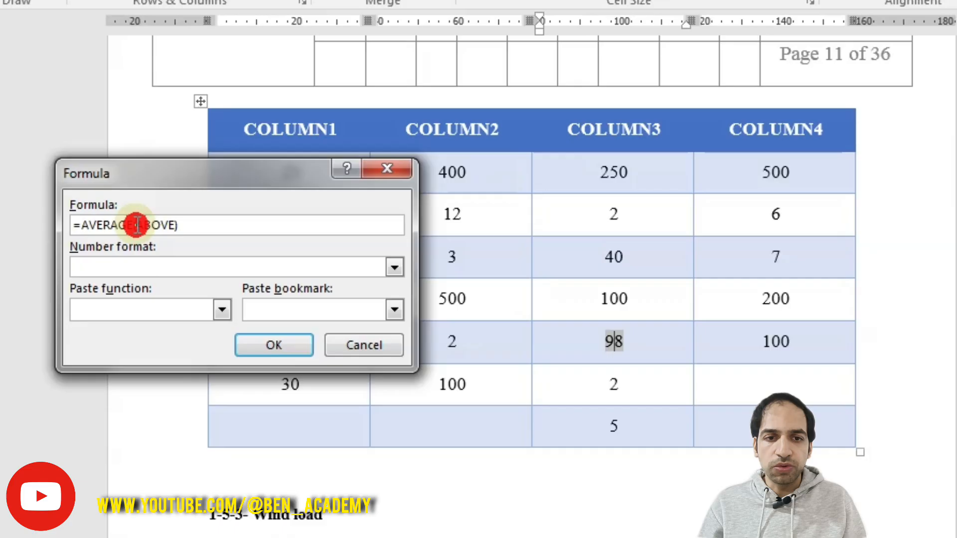
pyautogui.click(137, 224)
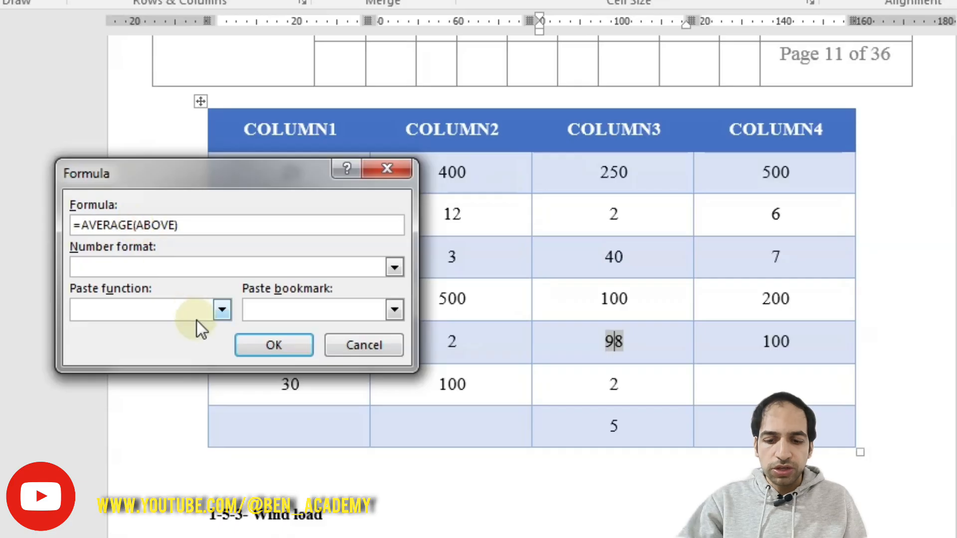
pyautogui.write('RIGHT,')
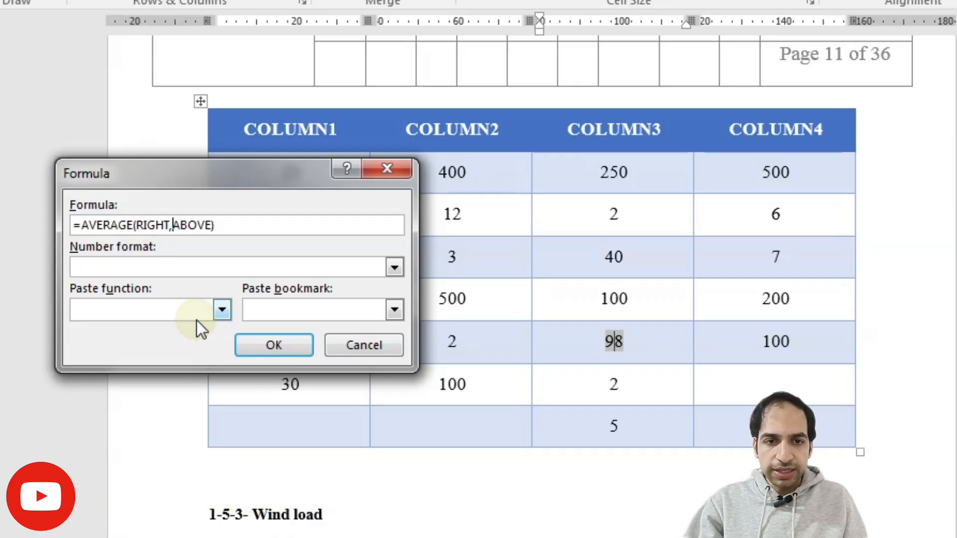
pyautogui.click(273, 342)
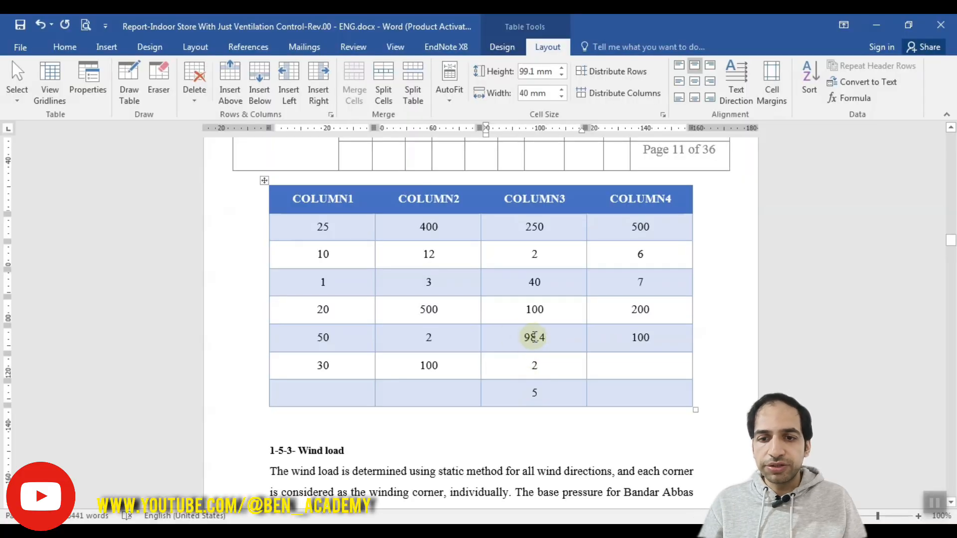
# Extend the COLUMN3 average formula to =AVERAGE(RIGHT,ABOVE,BELOW) and check the cells below it
pyautogui.click(533, 338)
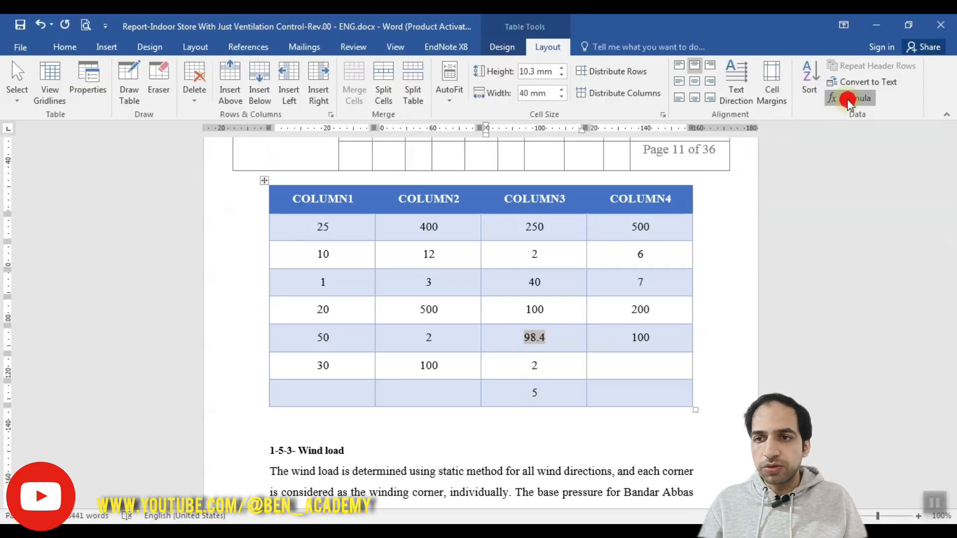
pyautogui.click(848, 98)
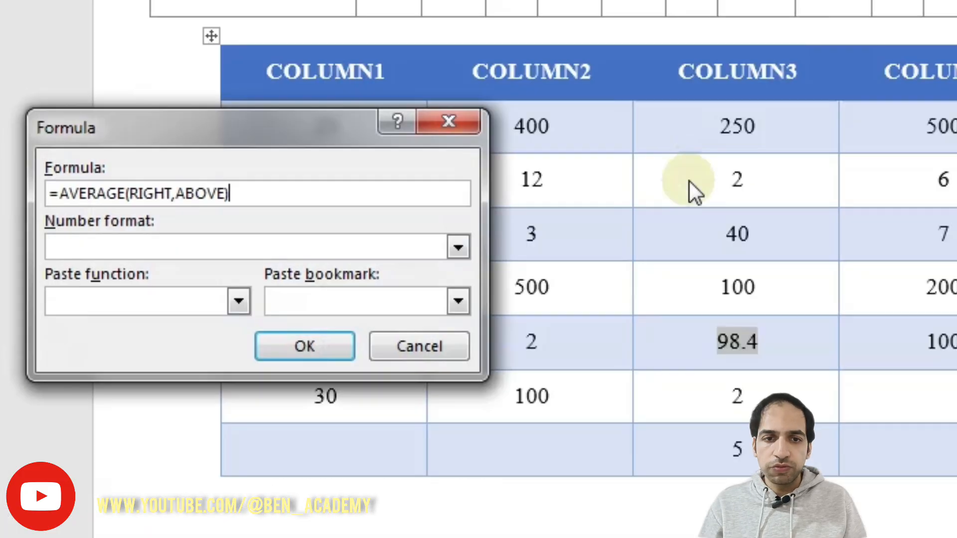
pyautogui.click(224, 194)
pyautogui.write(',BELOW')
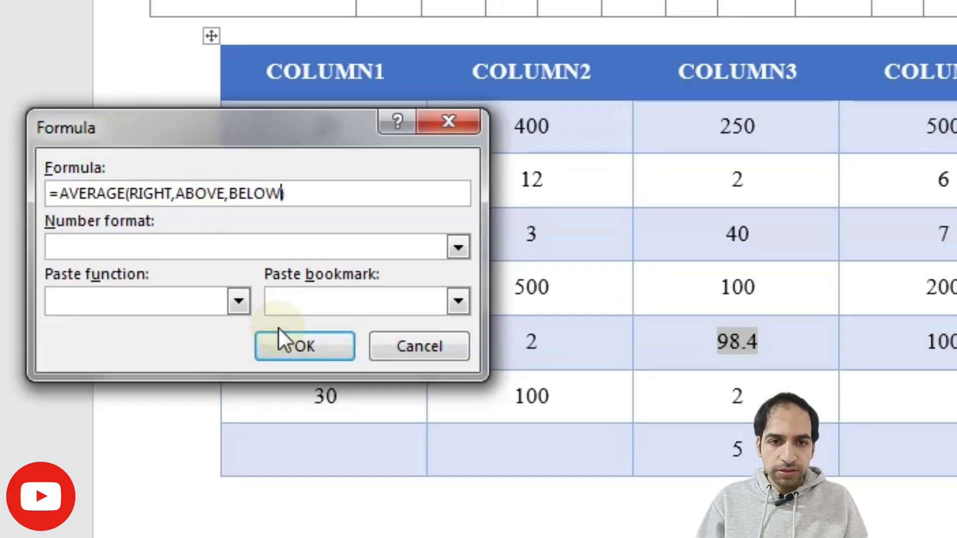
pyautogui.click(283, 346)
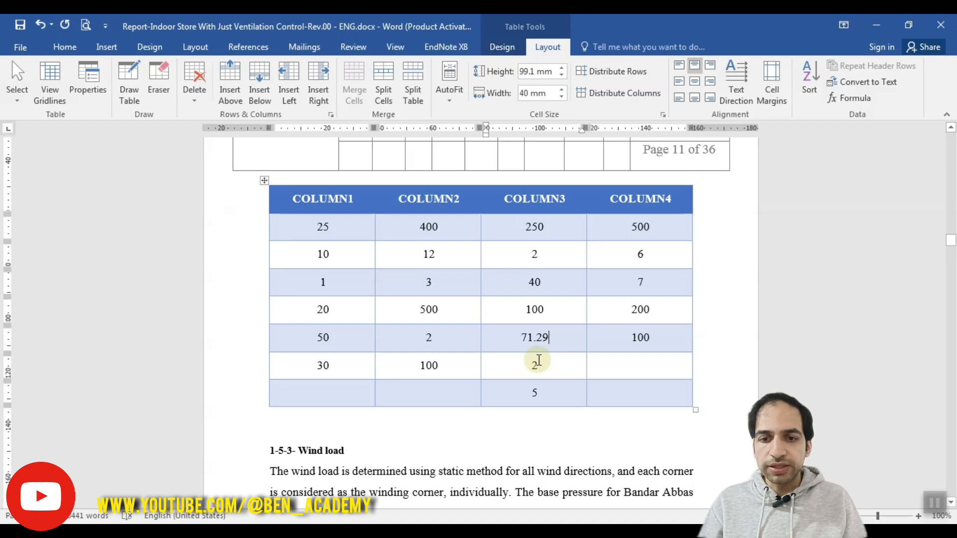
pyautogui.moveTo(538, 368); pyautogui.dragTo(543, 389)
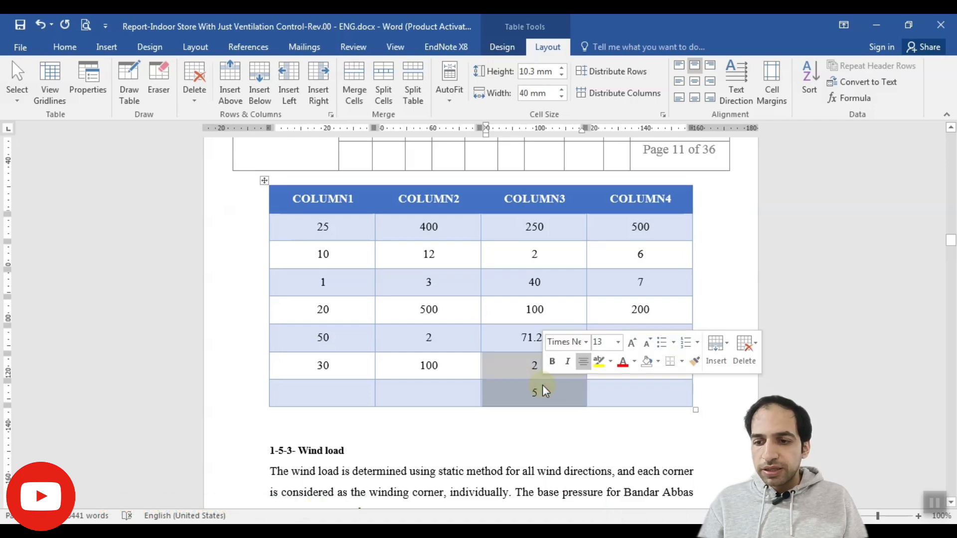
# Replace the formula in the COLUMN3 result cell with =IF(SUM(BELOW)>10,SUM(BELOW),SUM(ABOVE))
pyautogui.click(534, 338)
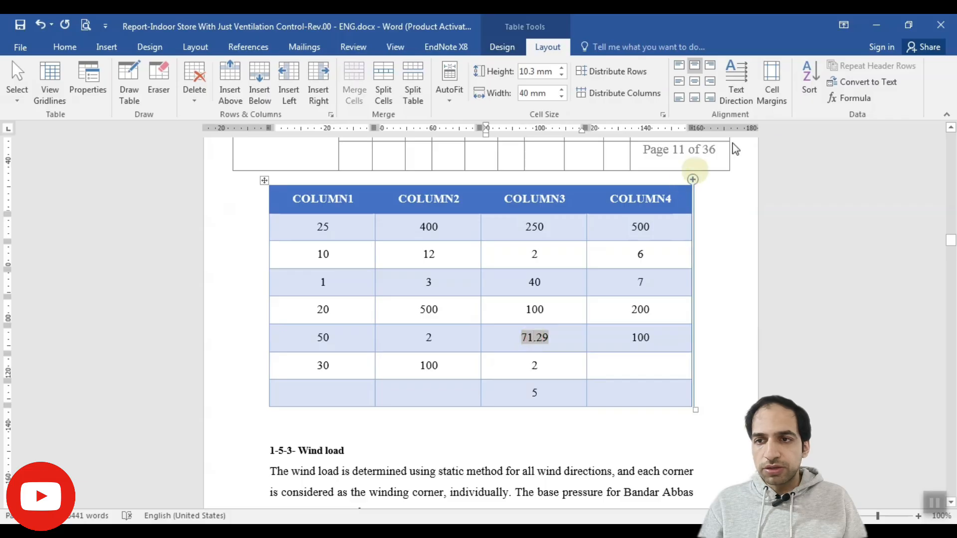
pyautogui.click(842, 97)
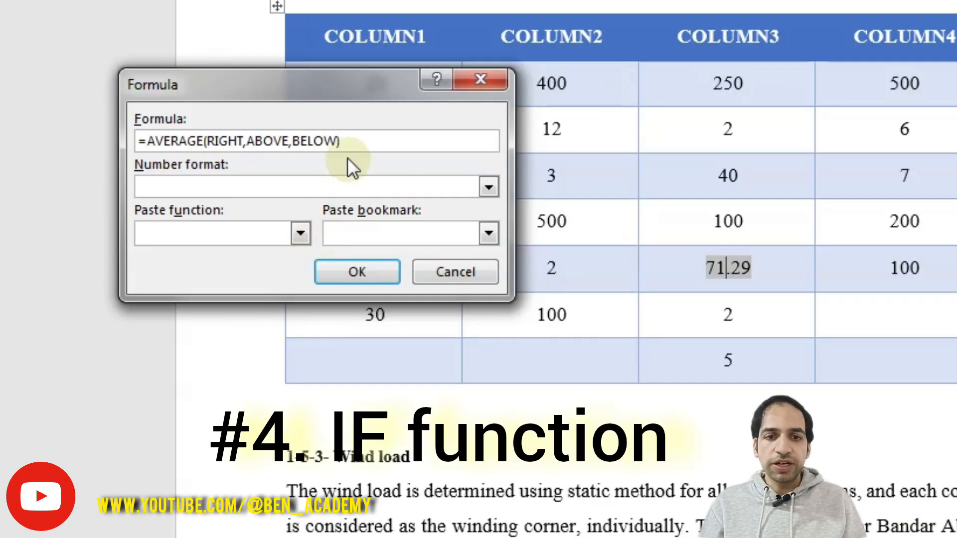
pyautogui.moveTo(343, 141); pyautogui.dragTo(133, 154)
pyautogui.write('IF')
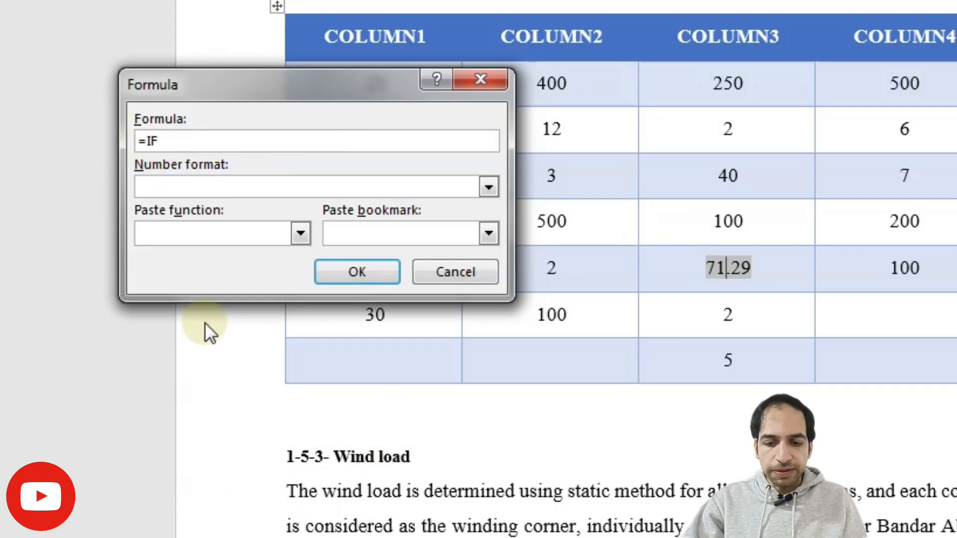
pyautogui.write('(SUM')
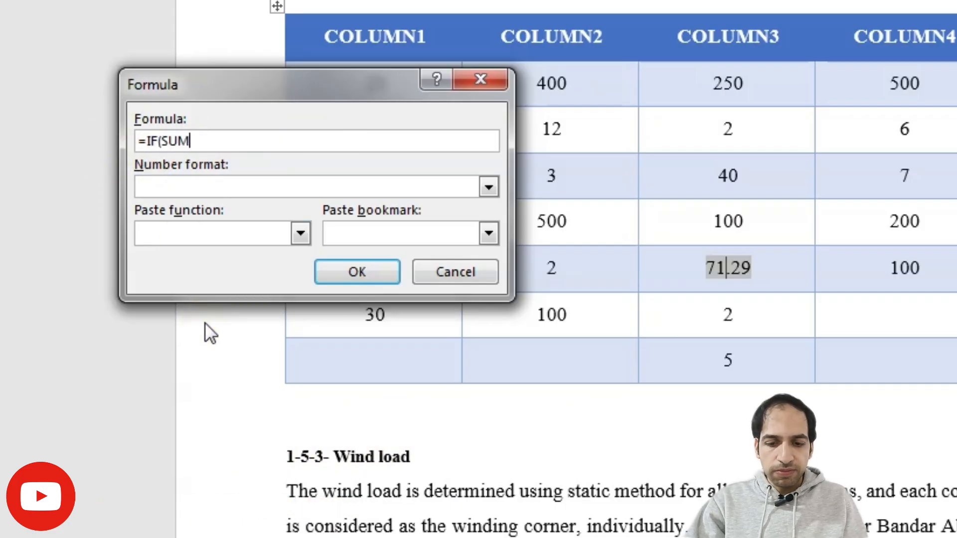
pyautogui.write('(')
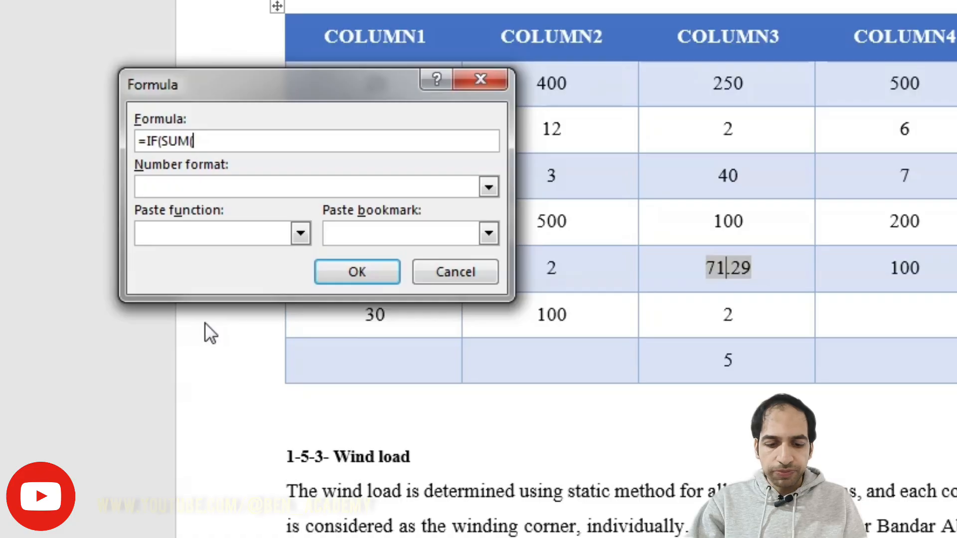
pyautogui.write('BELOW)')
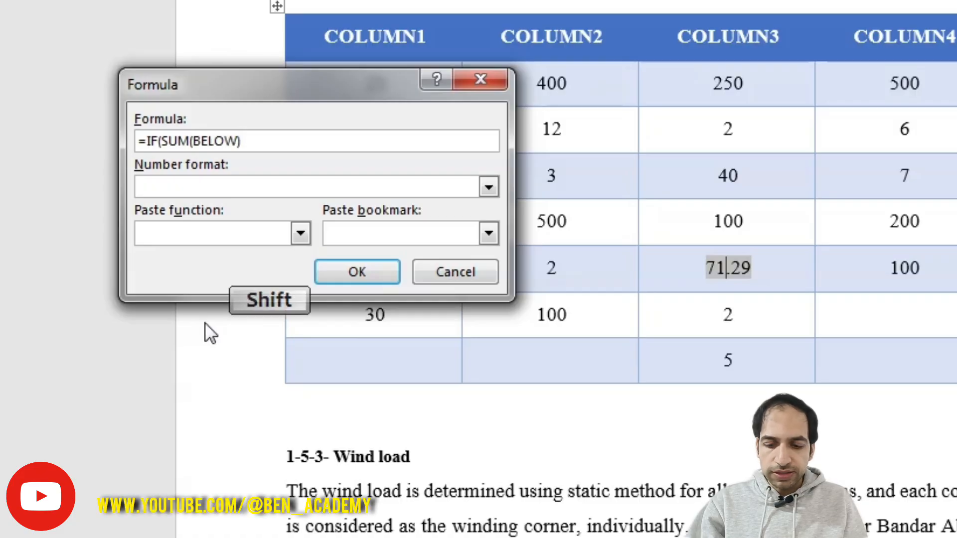
pyautogui.write('>')
pyautogui.write('10')
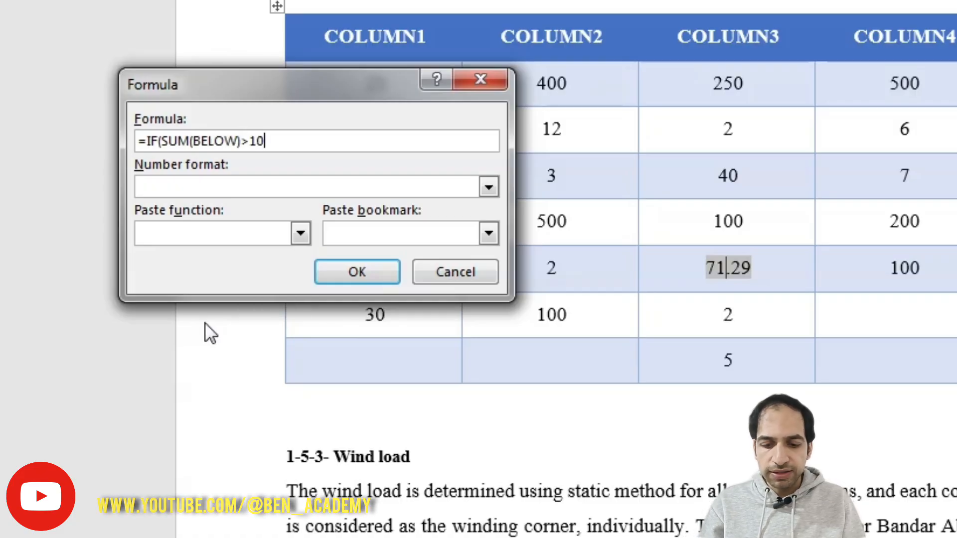
pyautogui.write(',SUM')
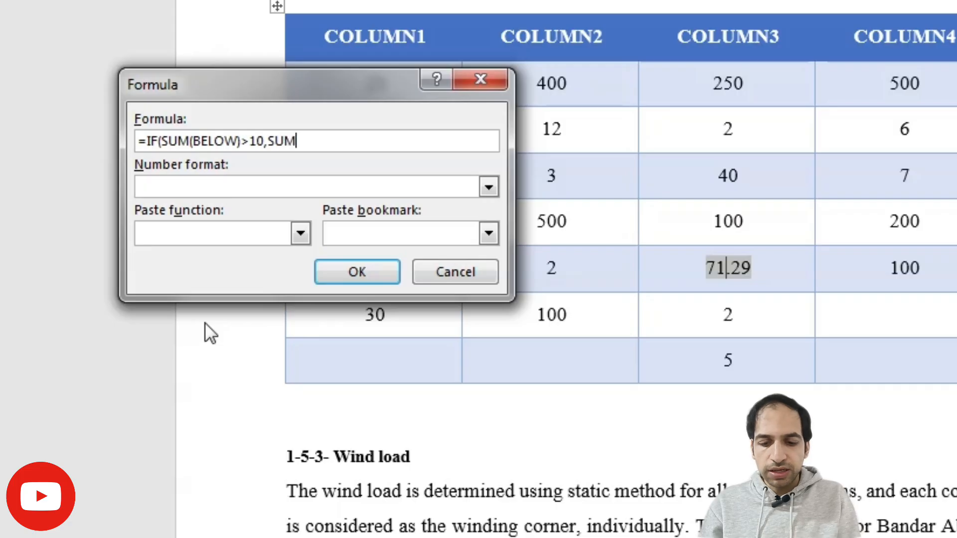
pyautogui.write('(BELOW)')
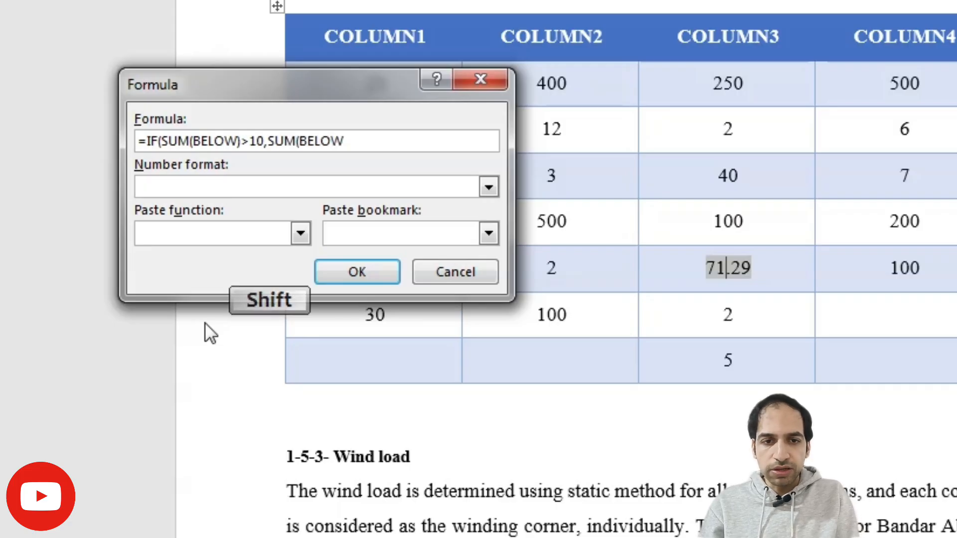
pyautogui.write(',')
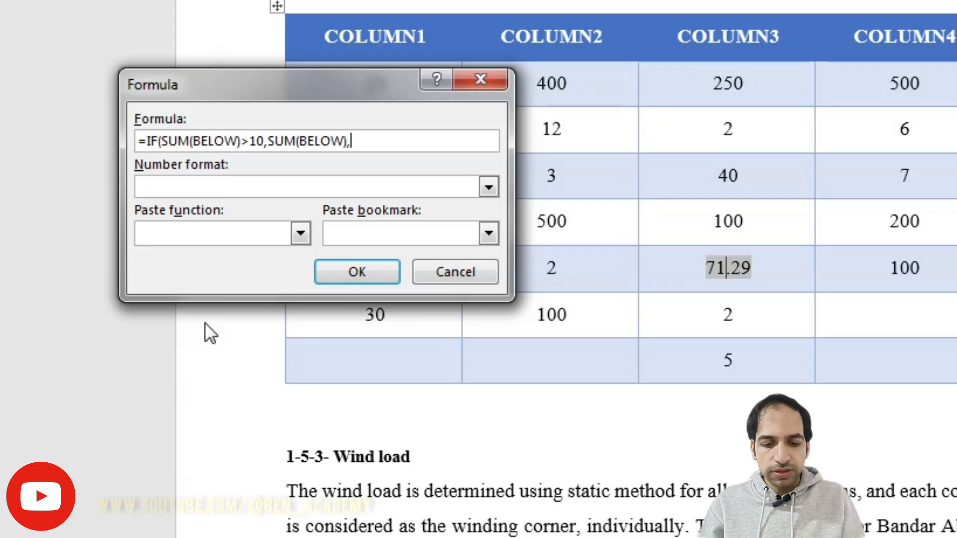
pyautogui.write('SUM(ABOVE)')
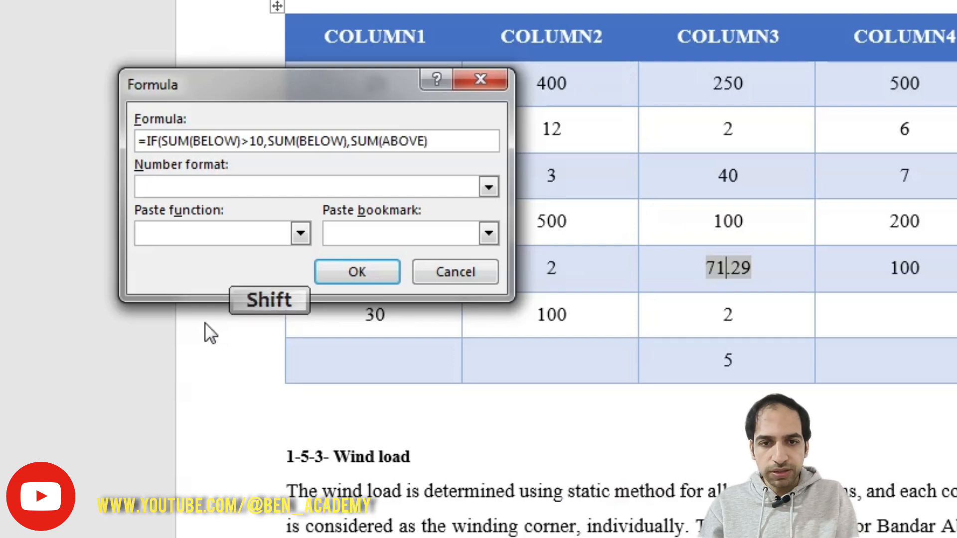
pyautogui.write(')')
pyautogui.click(337, 272)
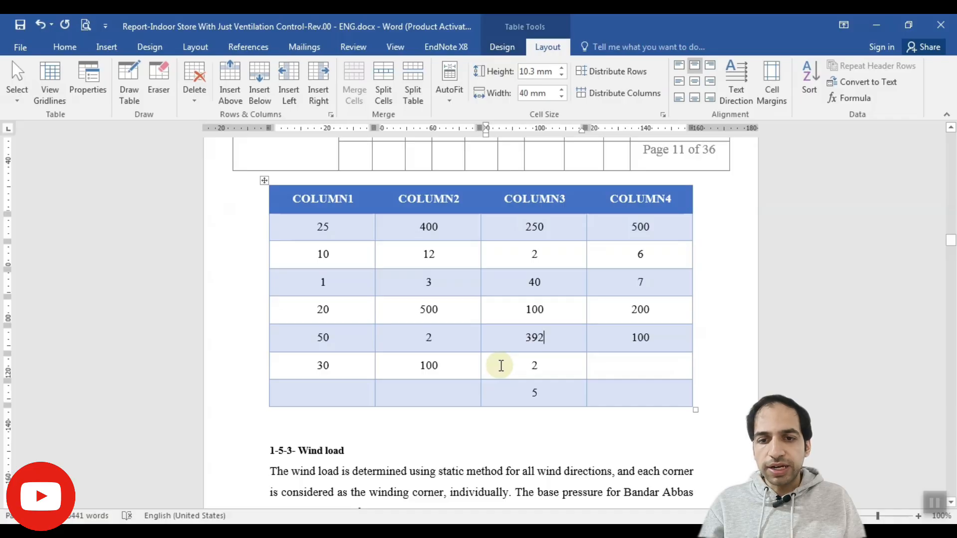
# Check the COLUMN3 values below and above the result, and change the IF formula's last argument to AVERAGE(ABOVE)
pyautogui.moveTo(526, 371); pyautogui.dragTo(523, 387)
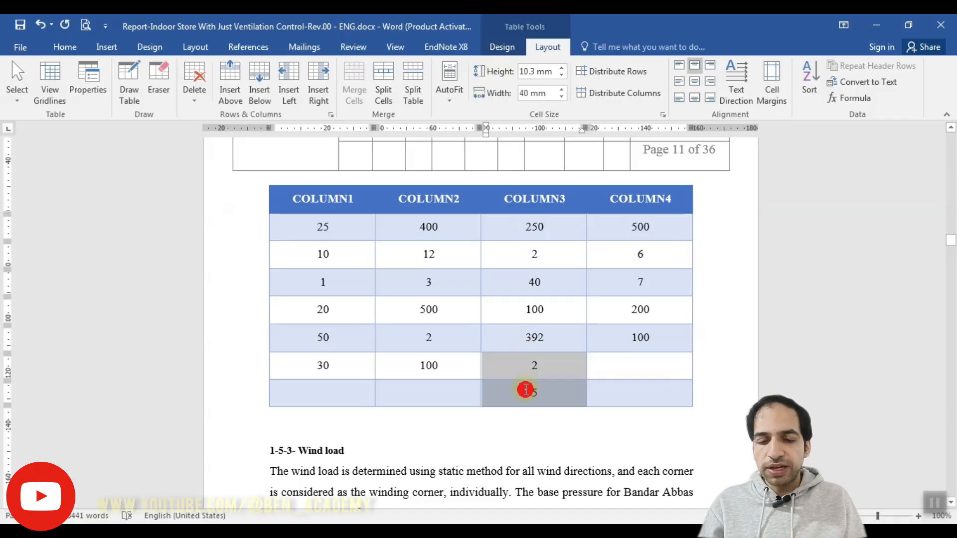
pyautogui.click(513, 393)
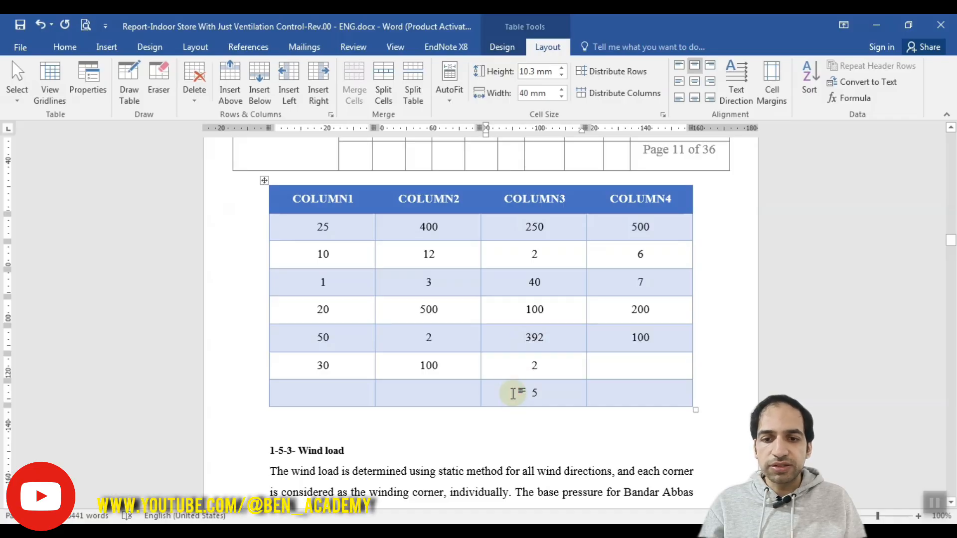
pyautogui.doubleClick(531, 334)
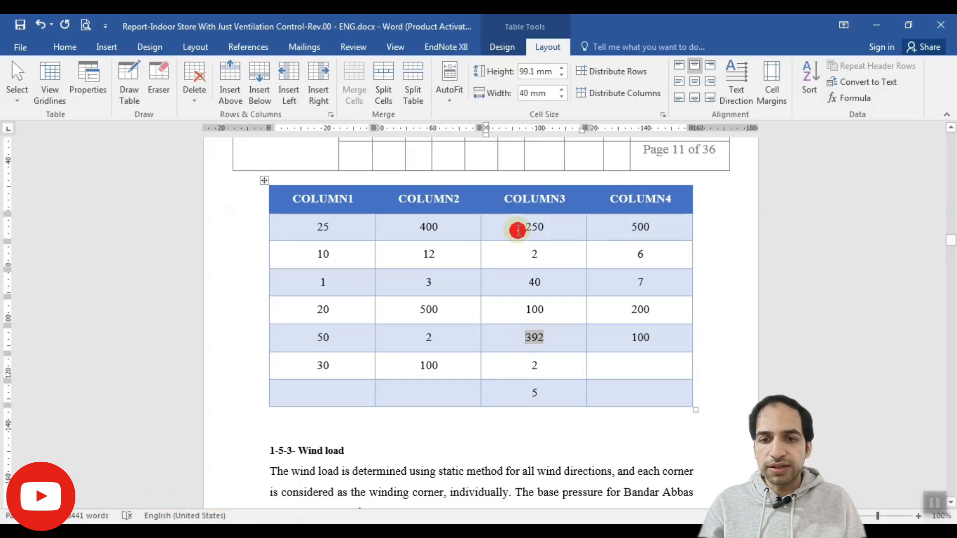
pyautogui.moveTo(517, 229); pyautogui.dragTo(526, 306)
pyautogui.click(534, 335)
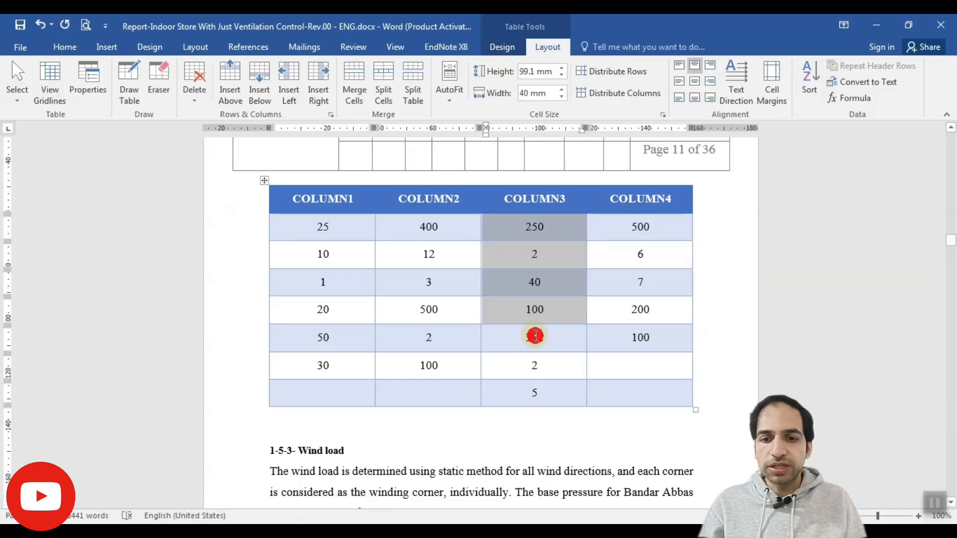
pyautogui.click(849, 99)
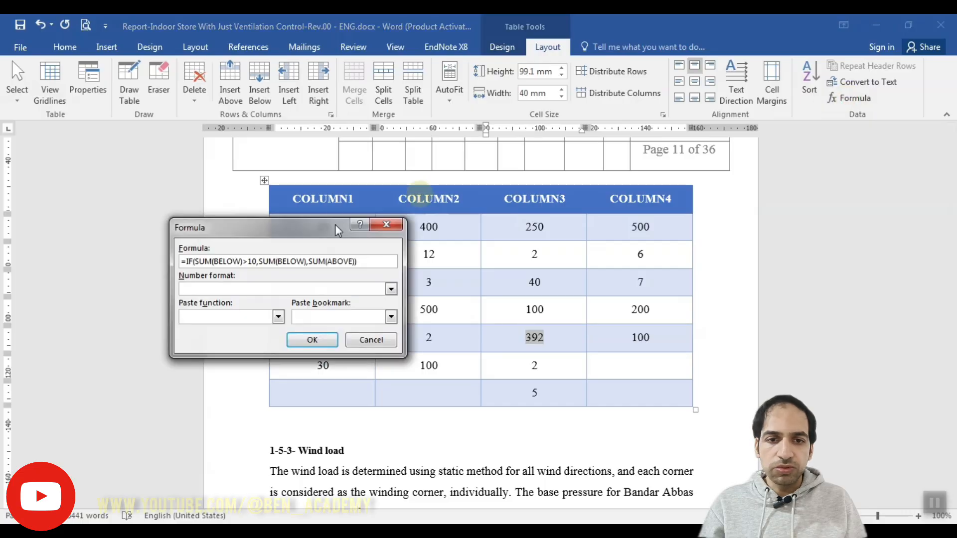
pyautogui.moveTo(293, 179); pyautogui.dragTo(262, 178)
pyautogui.write('AVERAGE')
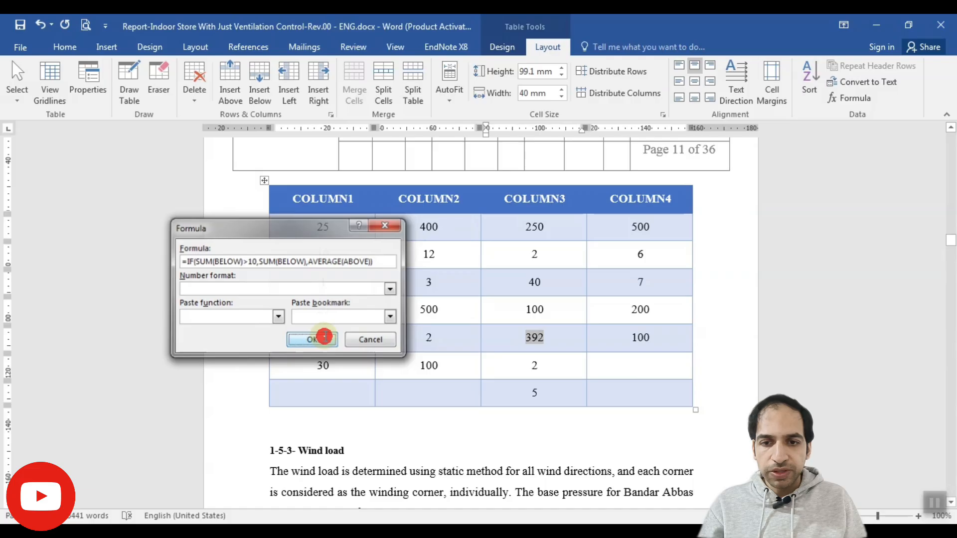
pyautogui.click(297, 313)
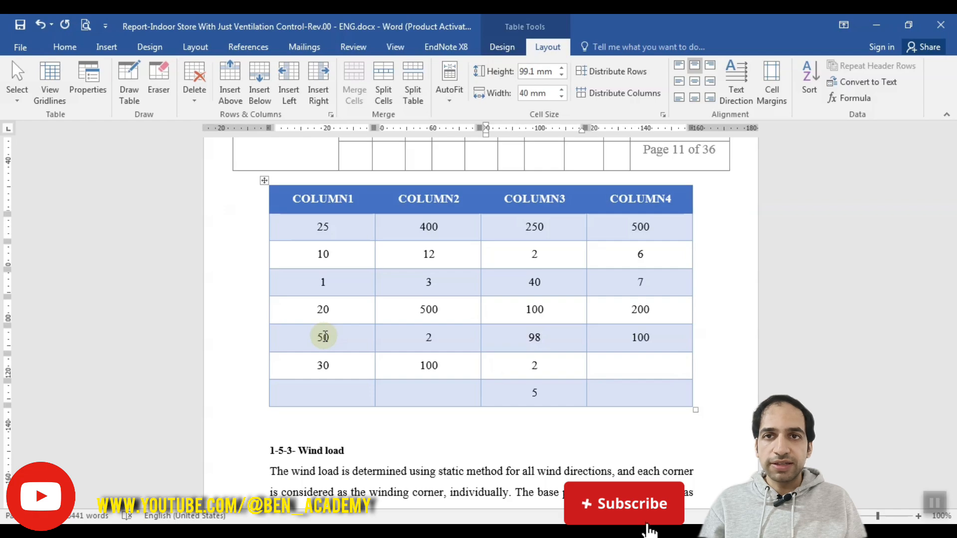
# Replace the IF formula in the COLUMN3 result cell with =SIGN(-3)
pyautogui.doubleClick(534, 338)
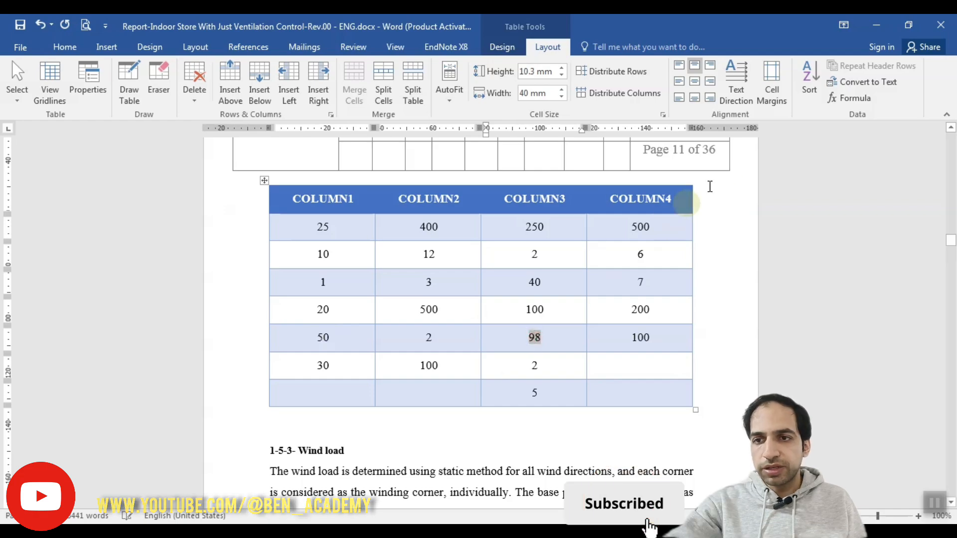
pyautogui.click(842, 96)
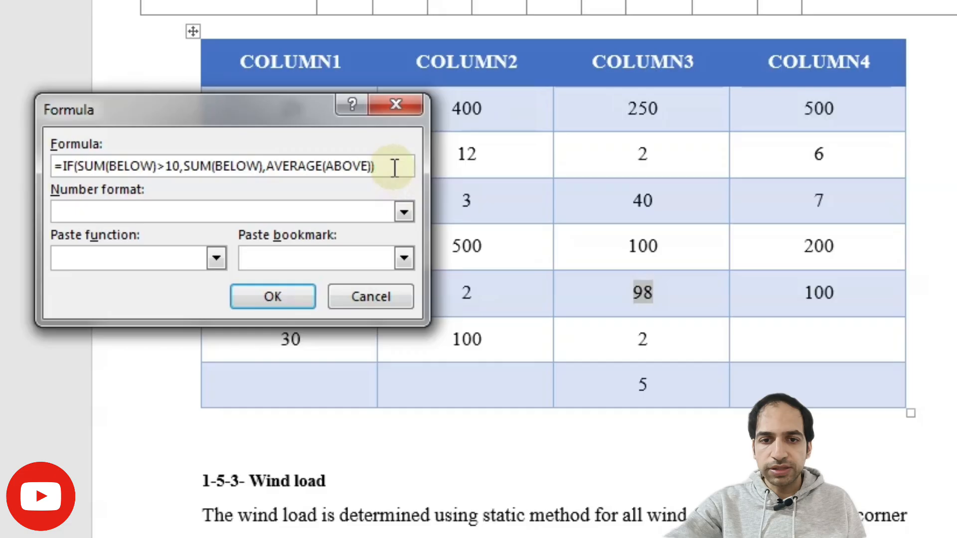
pyautogui.moveTo(392, 166); pyautogui.dragTo(46, 164)
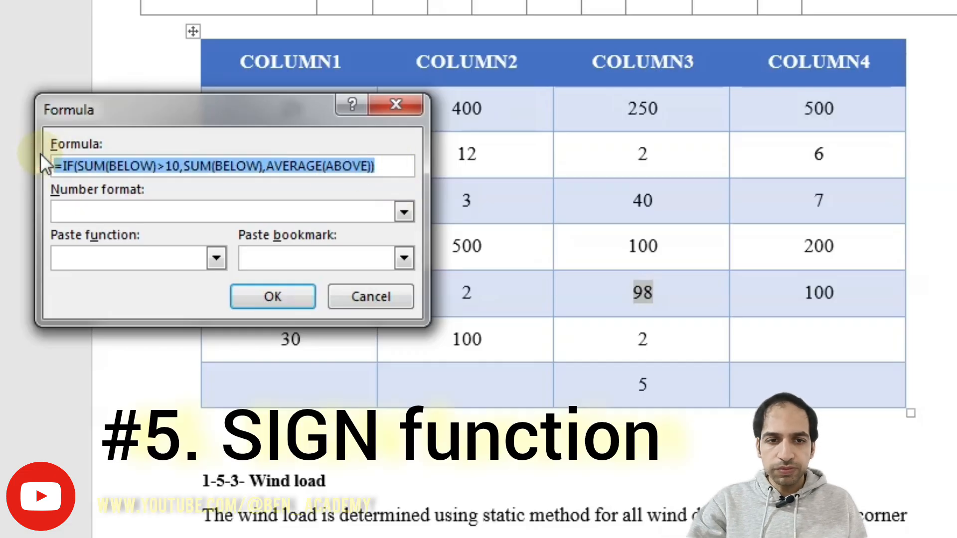
pyautogui.press('BackSpace')
pyautogui.write('=SIGN(')
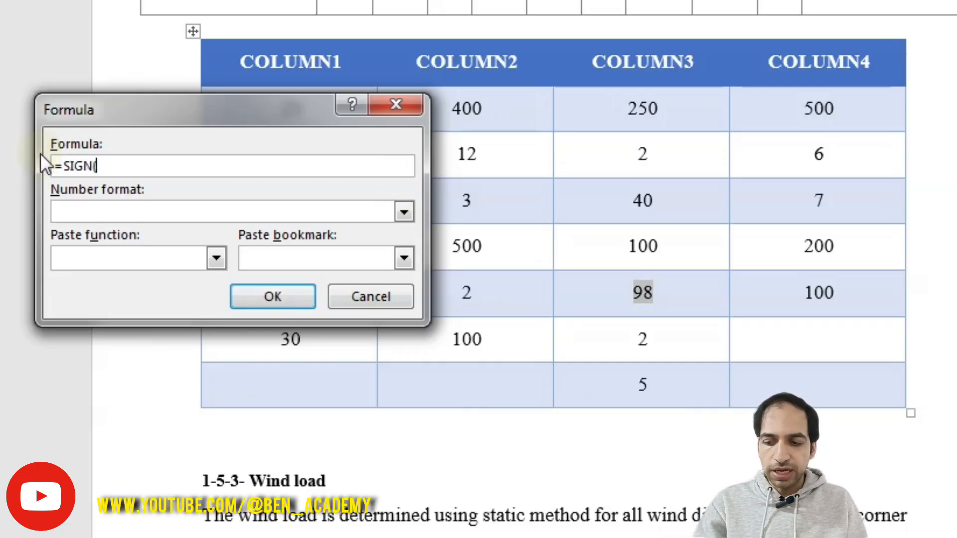
pyautogui.write('-3)')
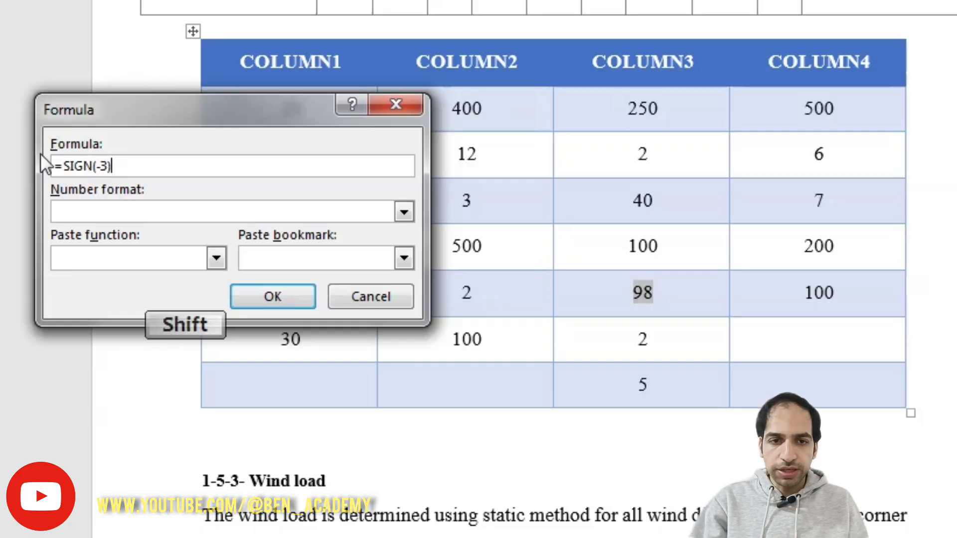
pyautogui.click(263, 294)
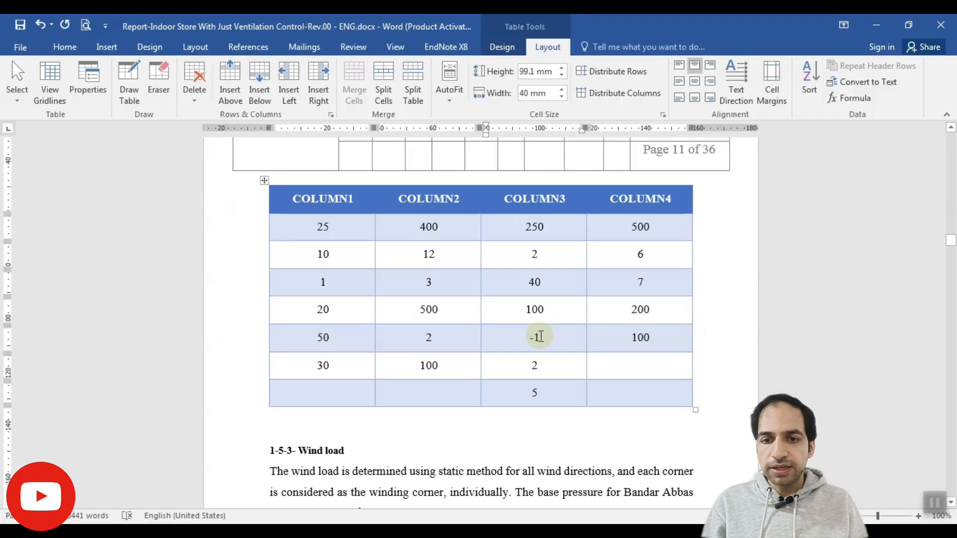
# Remove the minus sign from the COLUMN3 formula's argument so that it reads =SIGN(3)
pyautogui.moveTo(656, 291); pyautogui.dragTo(620, 290)
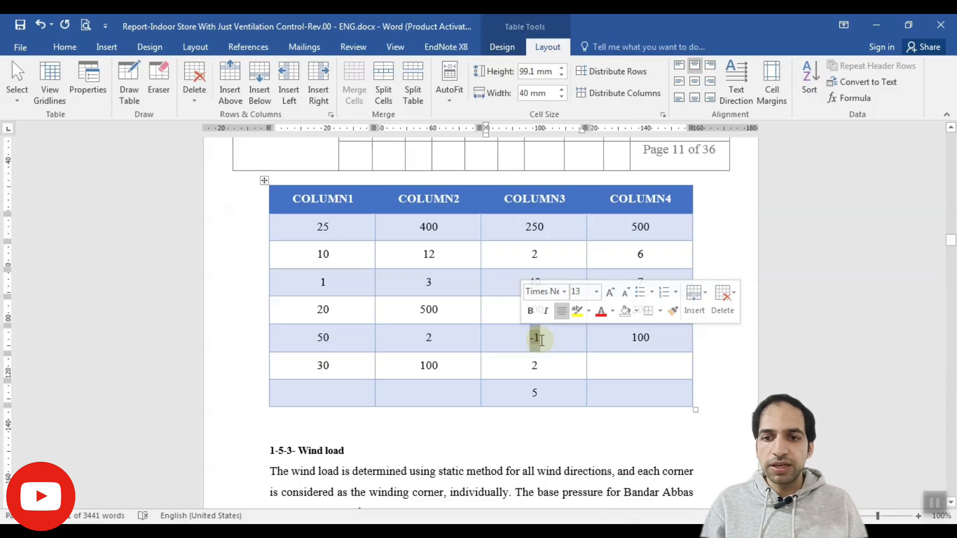
pyautogui.click(852, 98)
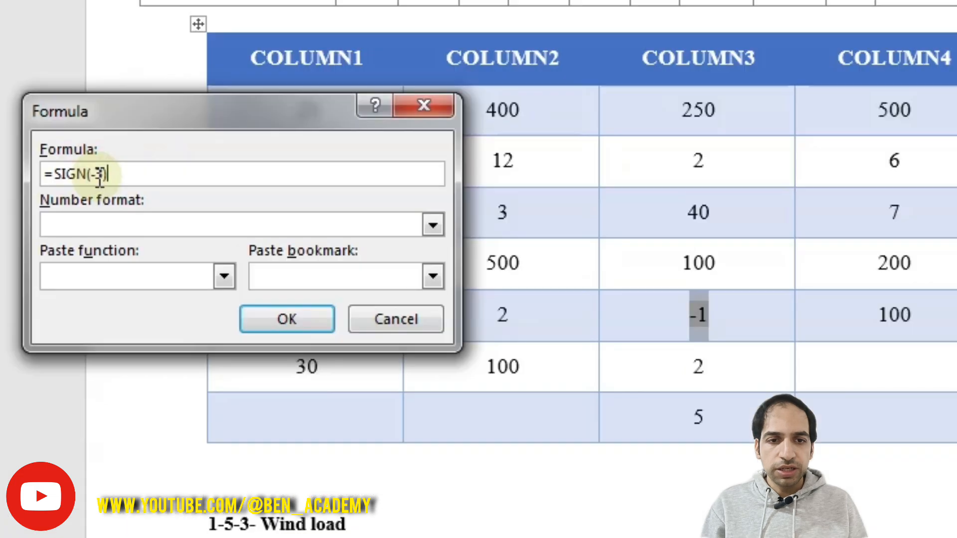
pyautogui.click(210, 262)
pyautogui.press('BackSpace')
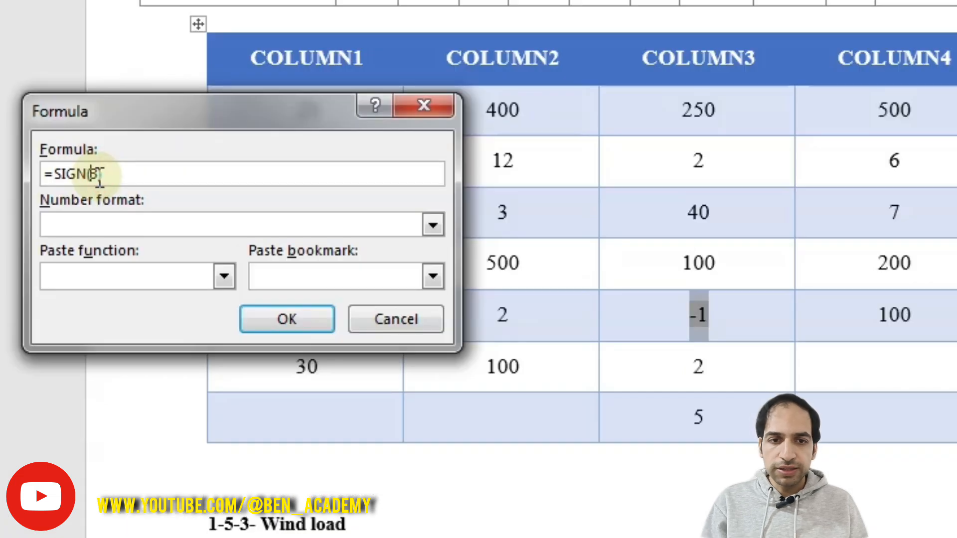
pyautogui.click(278, 328)
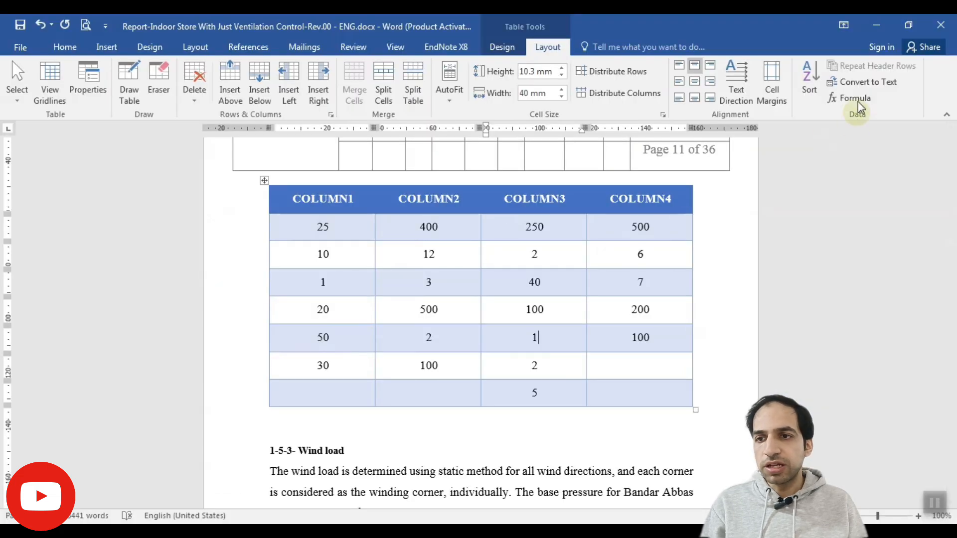
# Change the argument of the COLUMN3 SIGN formula to 0
pyautogui.click(853, 98)
pyautogui.click(209, 261)
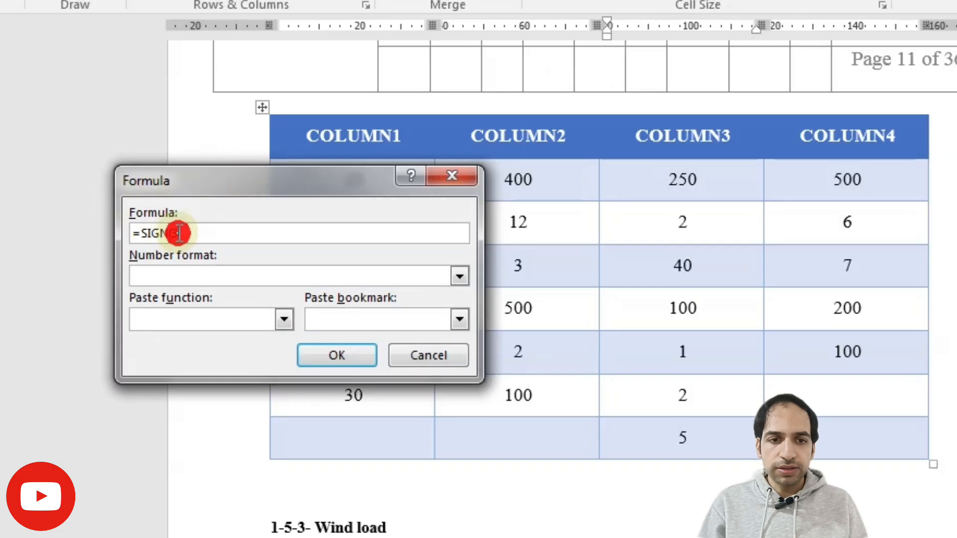
pyautogui.write('0')
pyautogui.click(331, 355)
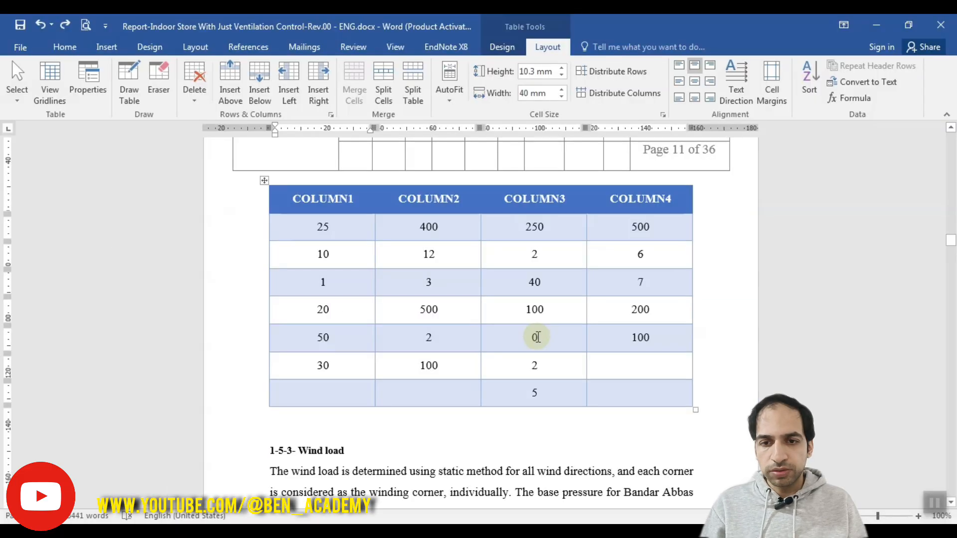
pyautogui.click(686, 351)
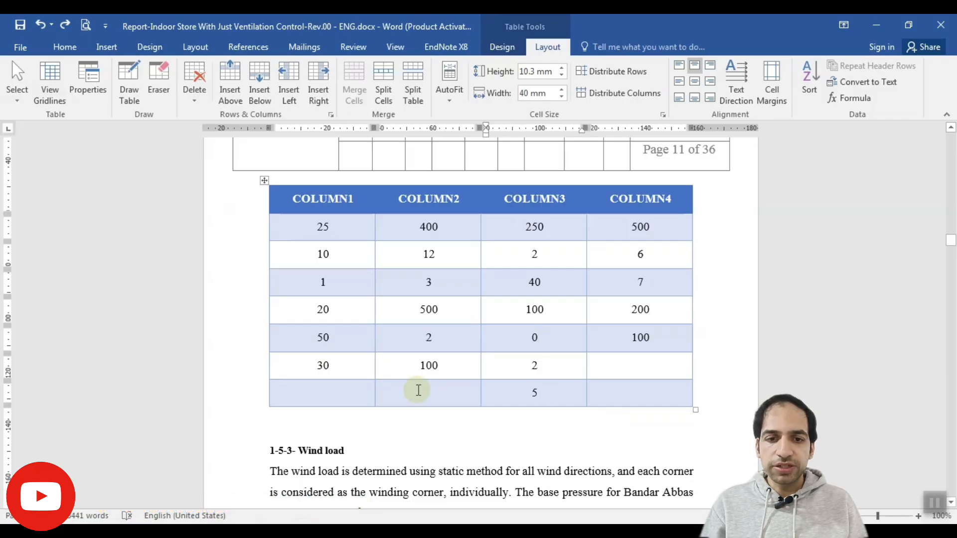
# Change the 50 in COLUMN1 to -50 and set the COLUMN3 formula in that row to =SIGN(SUM(LEFT))
pyautogui.click(311, 339)
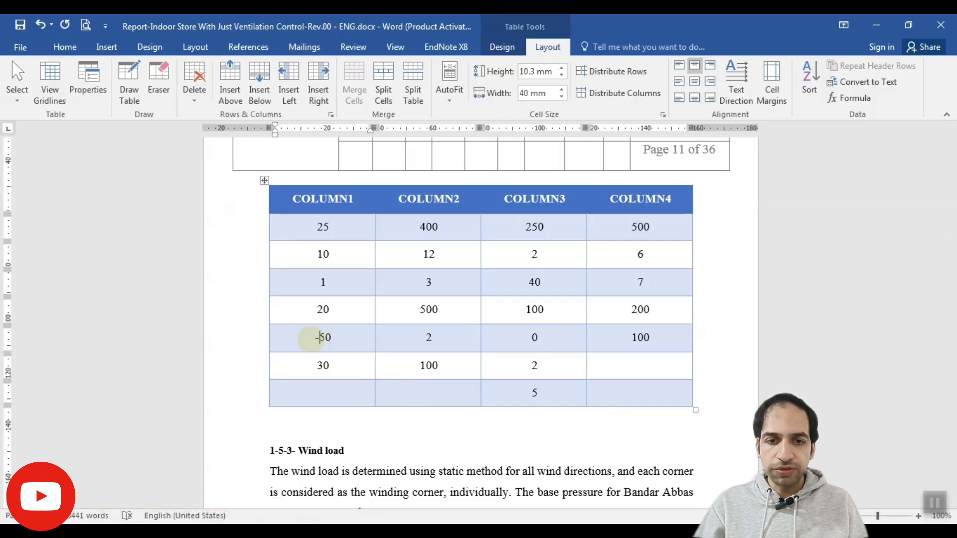
pyautogui.write('-')
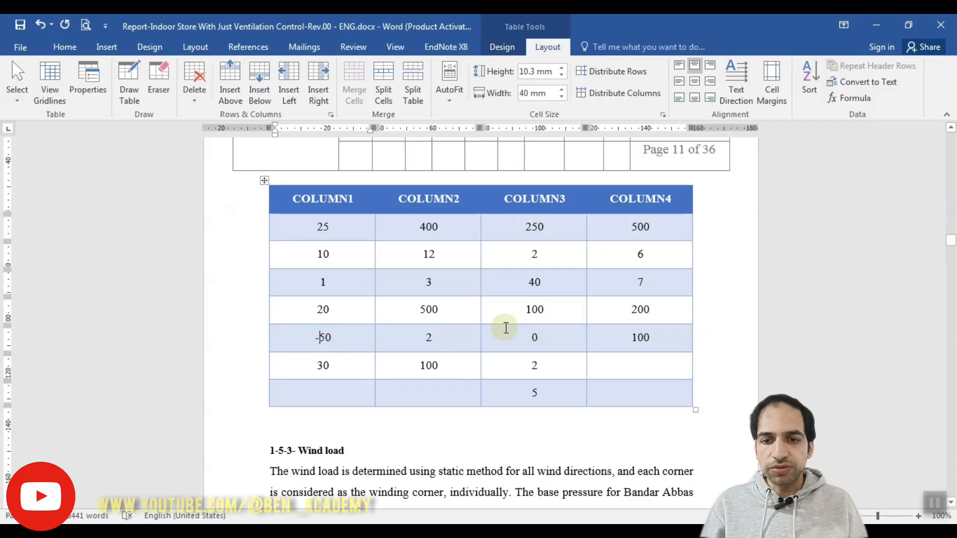
pyautogui.doubleClick(534, 337)
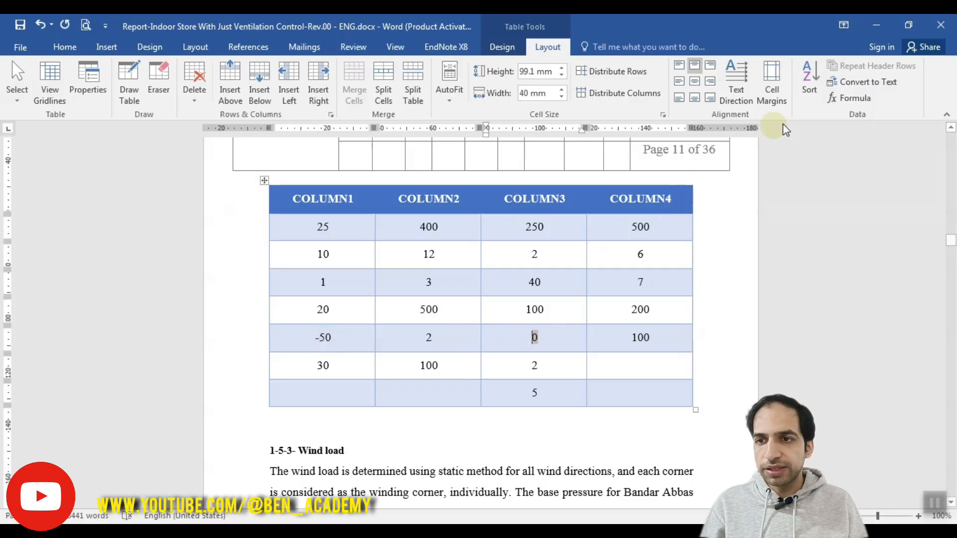
pyautogui.click(850, 98)
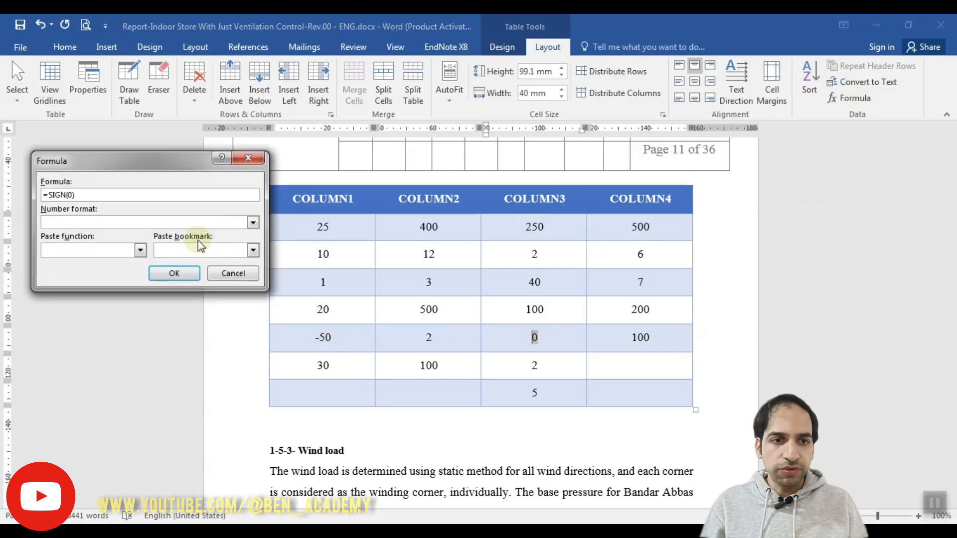
pyautogui.click(71, 194)
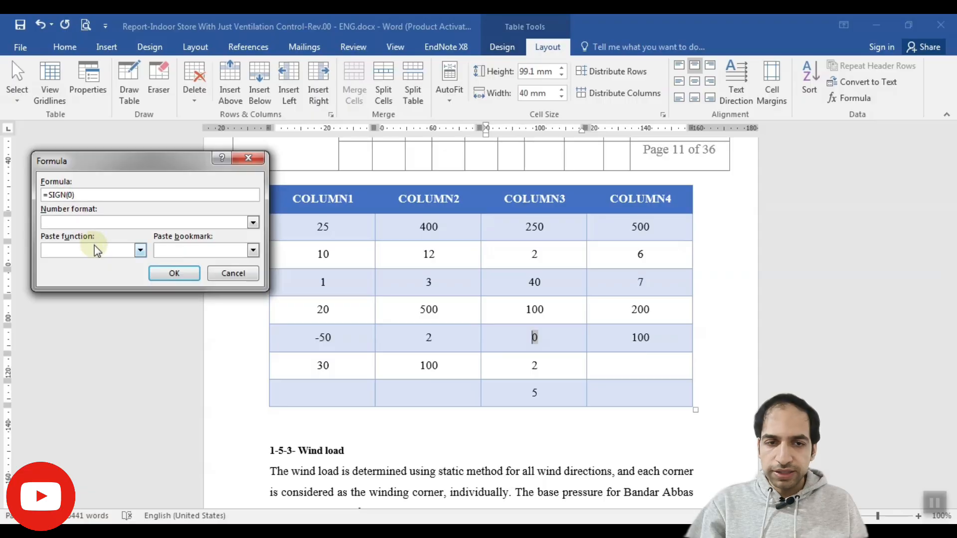
pyautogui.press('BackSpace')
pyautogui.write('SUM(')
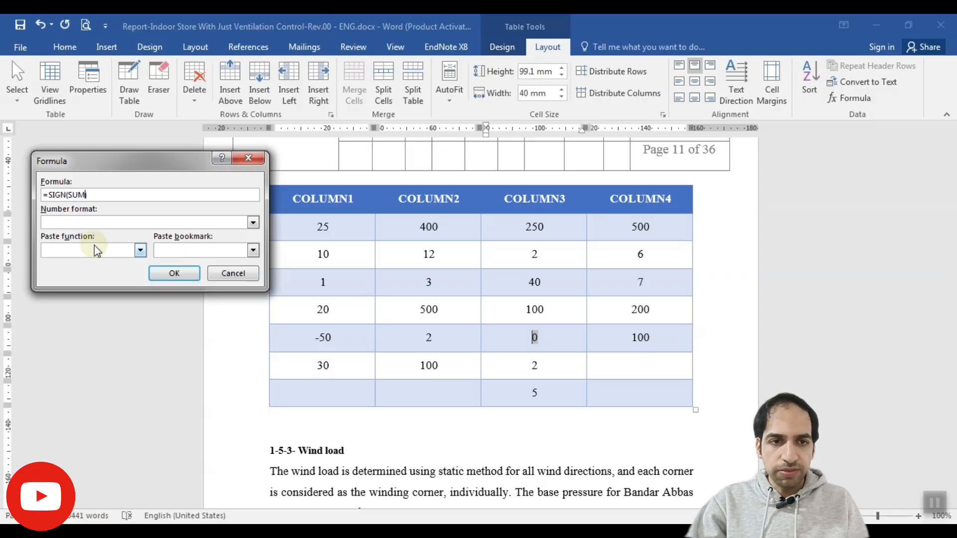
pyautogui.write('LEFT)')
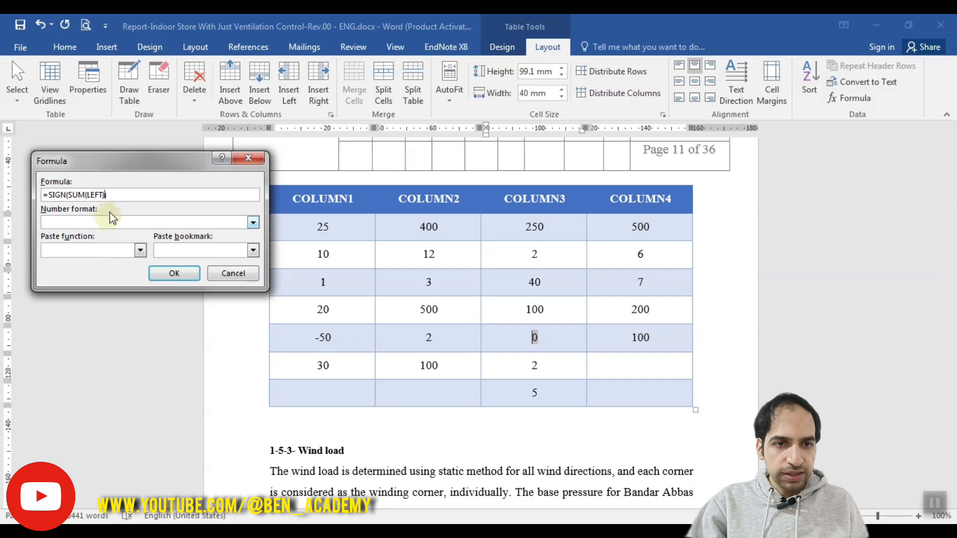
pyautogui.click(112, 195)
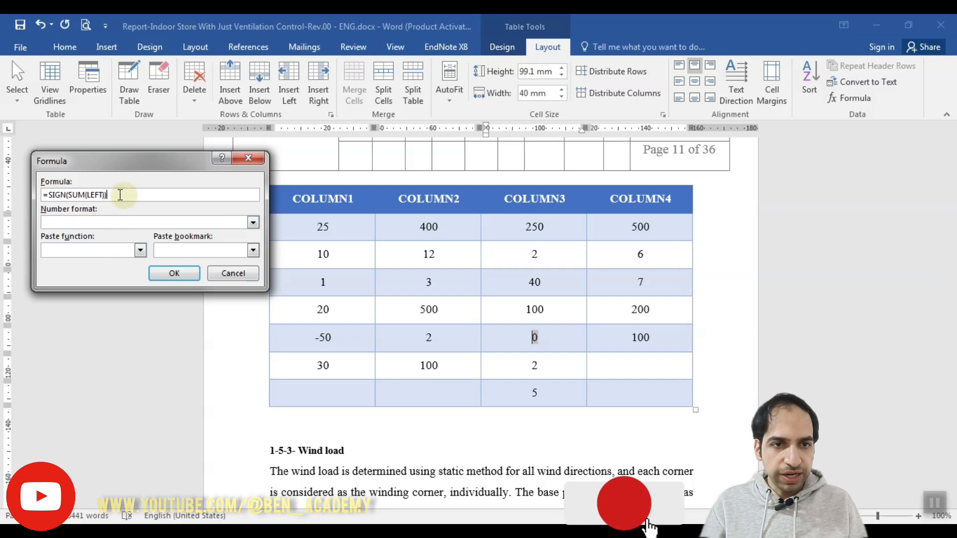
pyautogui.click(172, 269)
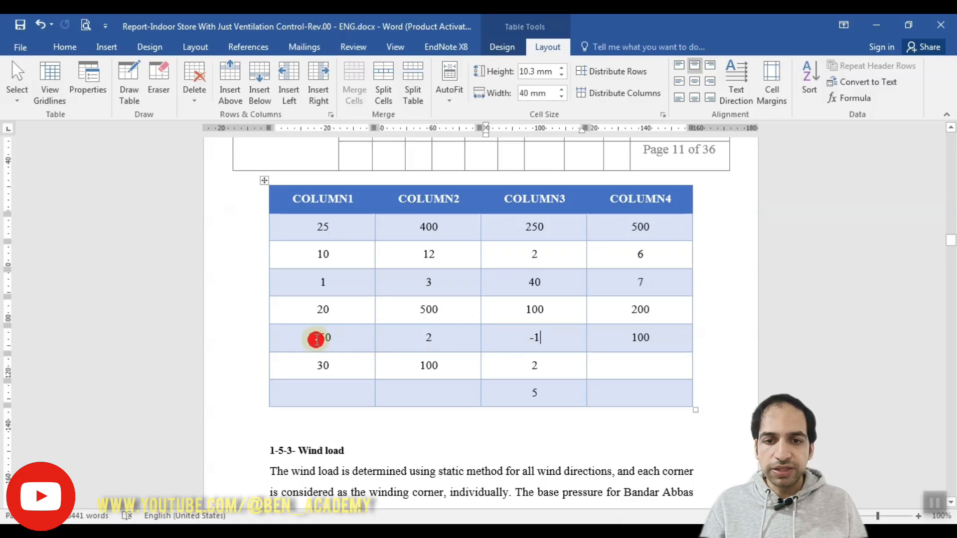
# Review the row's values, clear the SIGN result in COLUMN3, and insert =PRODUCT(ABOVE) in that cell
pyautogui.moveTo(314, 337); pyautogui.dragTo(420, 349)
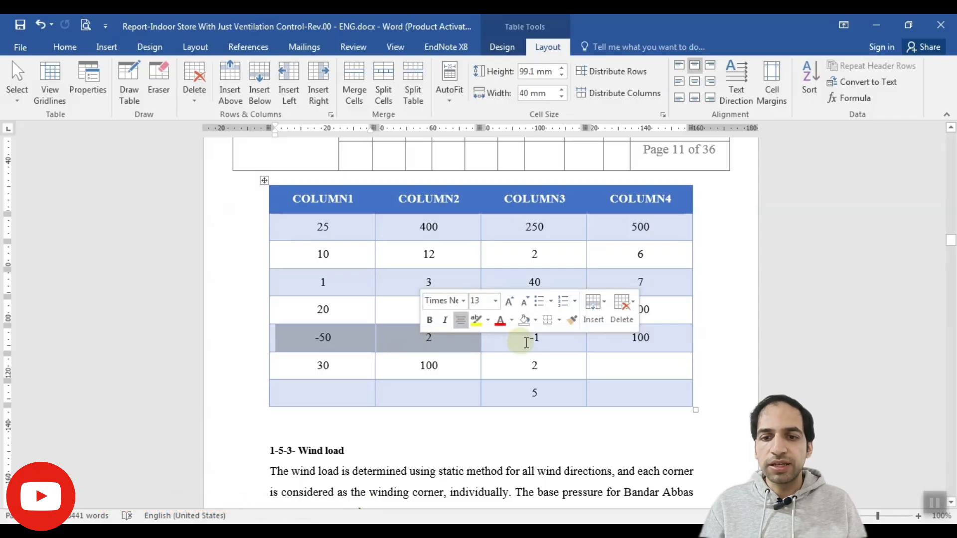
pyautogui.moveTo(523, 337); pyautogui.dragTo(547, 340)
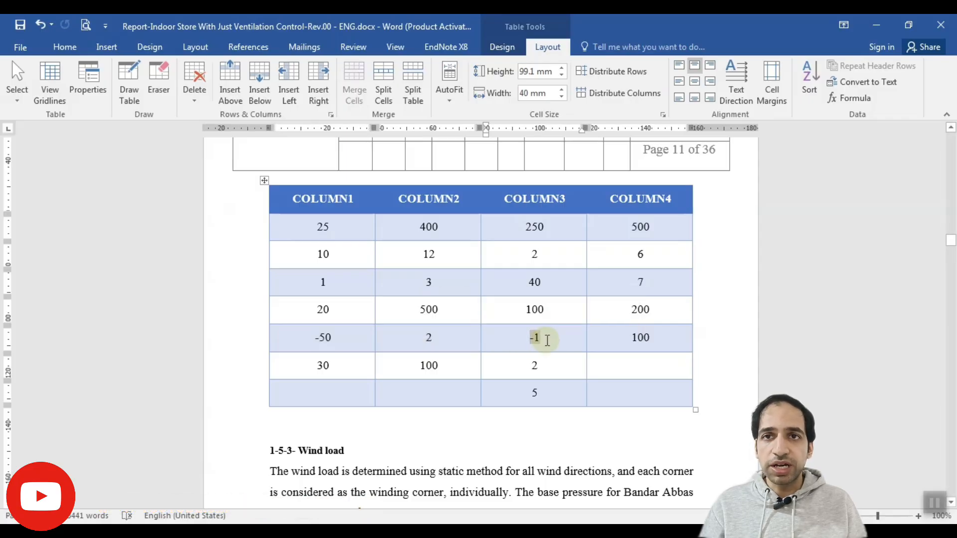
pyautogui.hotkey('ctrl', 'z')
pyautogui.press('BackSpace')
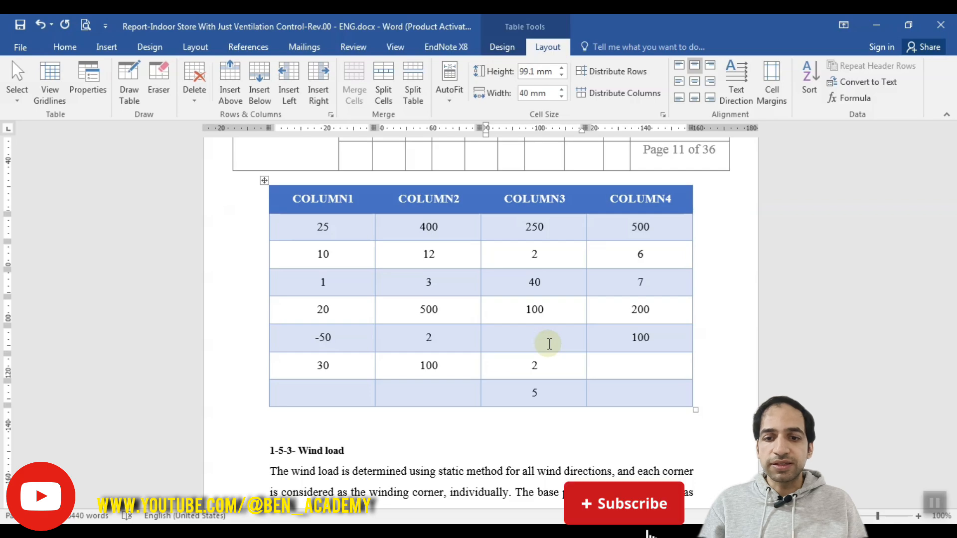
pyautogui.click(843, 100)
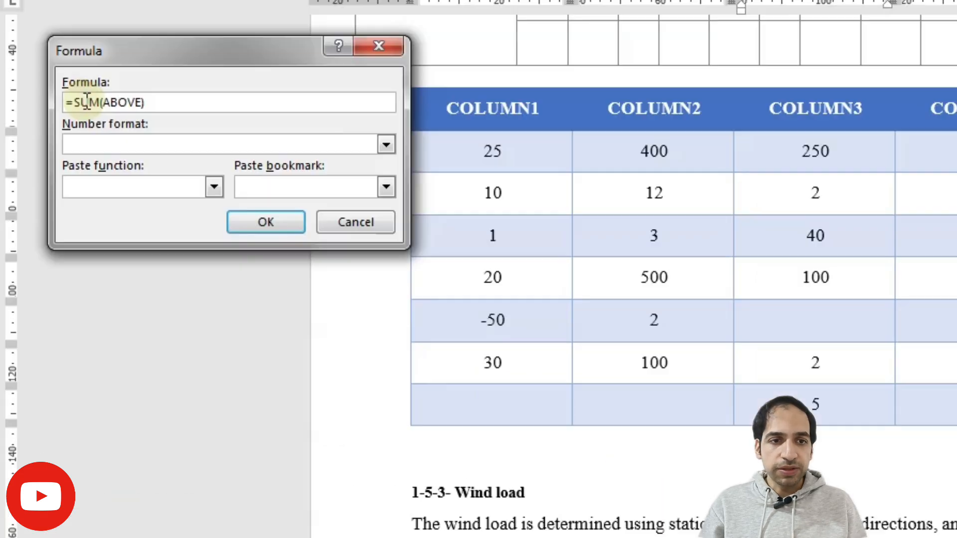
pyautogui.click(62, 195)
pyautogui.doubleClick(86, 102)
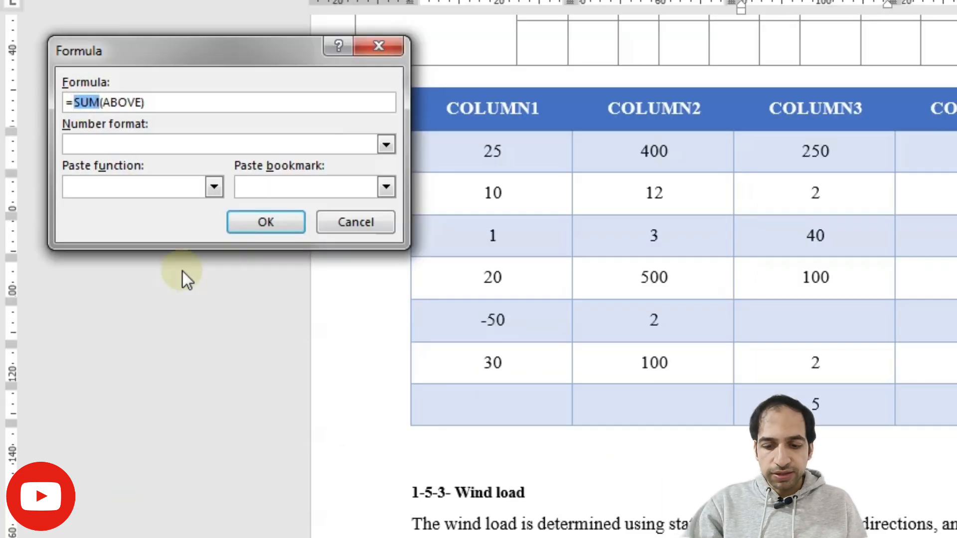
pyautogui.write('PRODUCT')
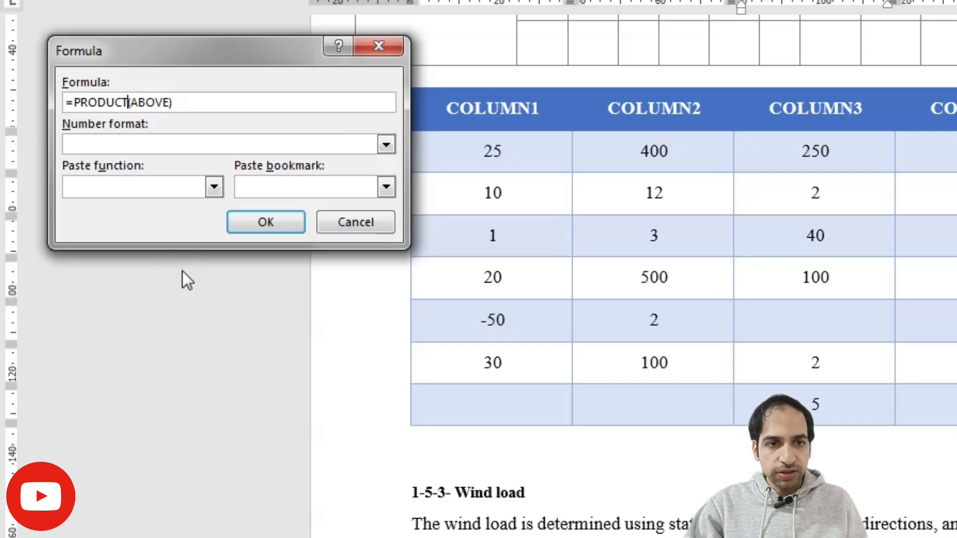
pyautogui.click(249, 225)
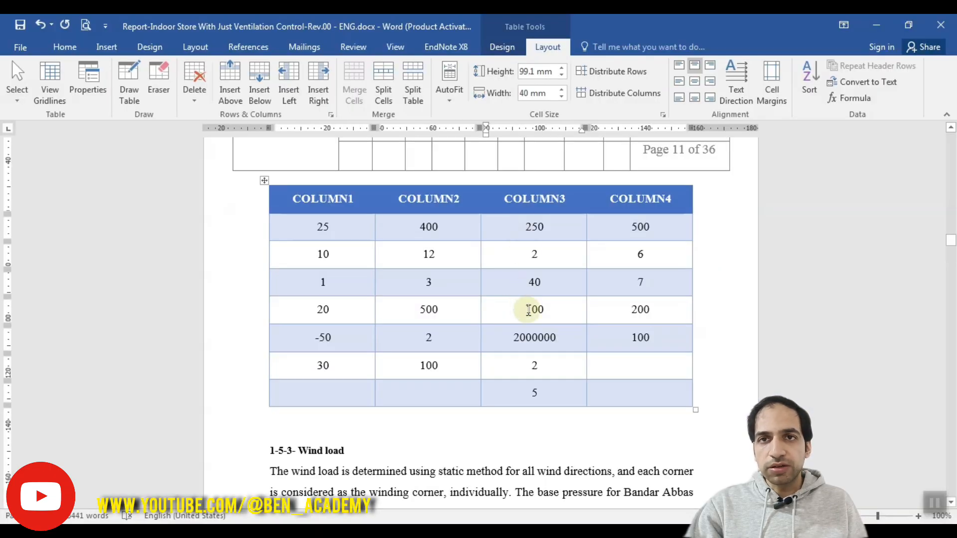
# Extend the COLUMN3 formula by a division so that it reads =PRODUCT(ABOVE)/SUM(LEFT)
pyautogui.click(530, 336)
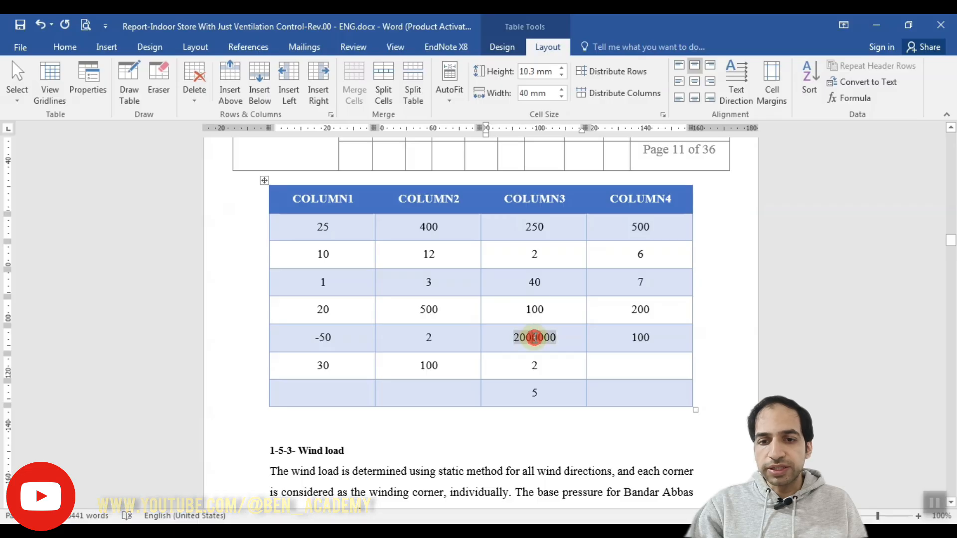
pyautogui.click(862, 98)
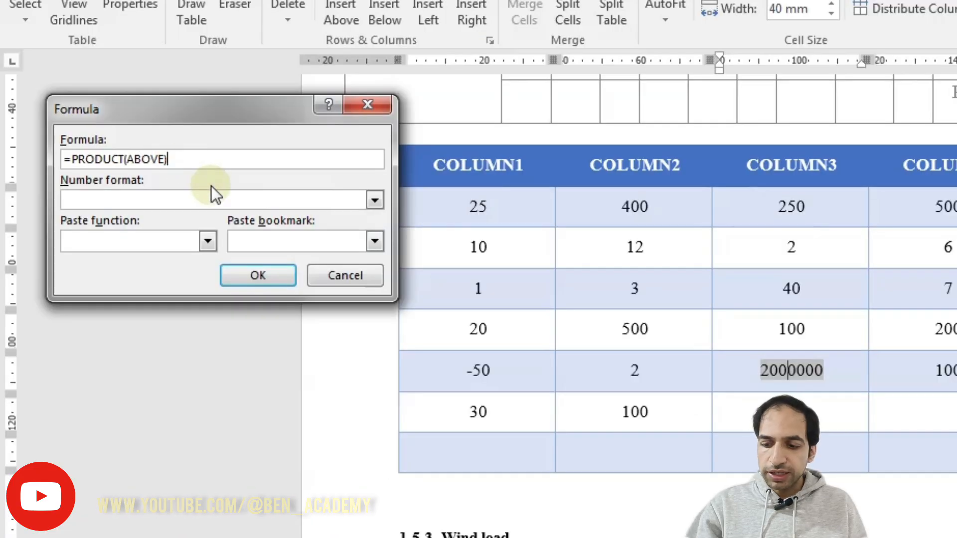
pyautogui.write('/SUM')
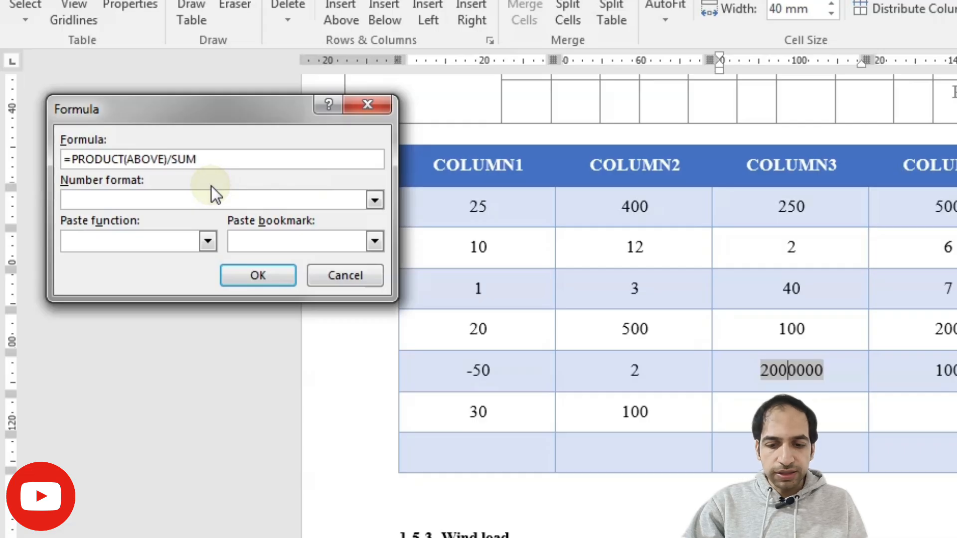
pyautogui.press('shift')
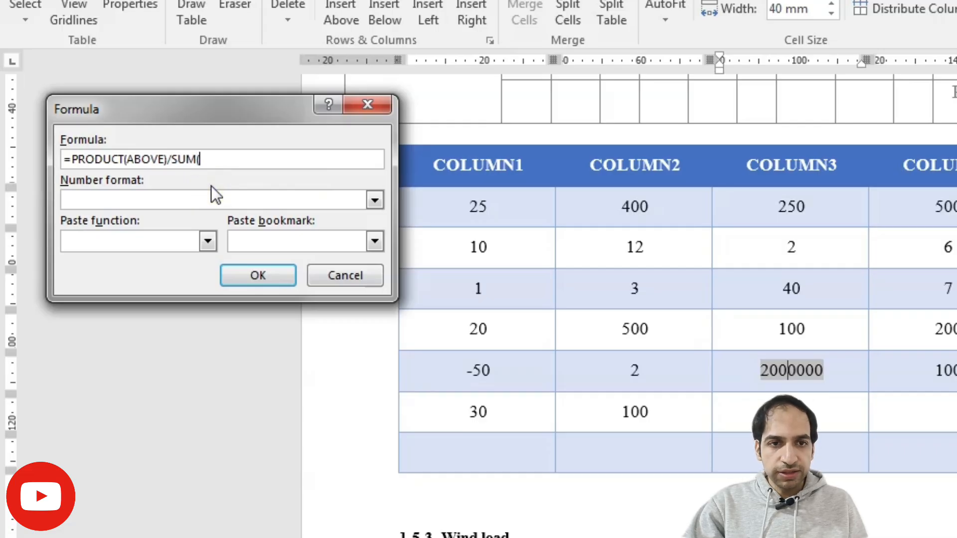
pyautogui.write('M(LEFT)')
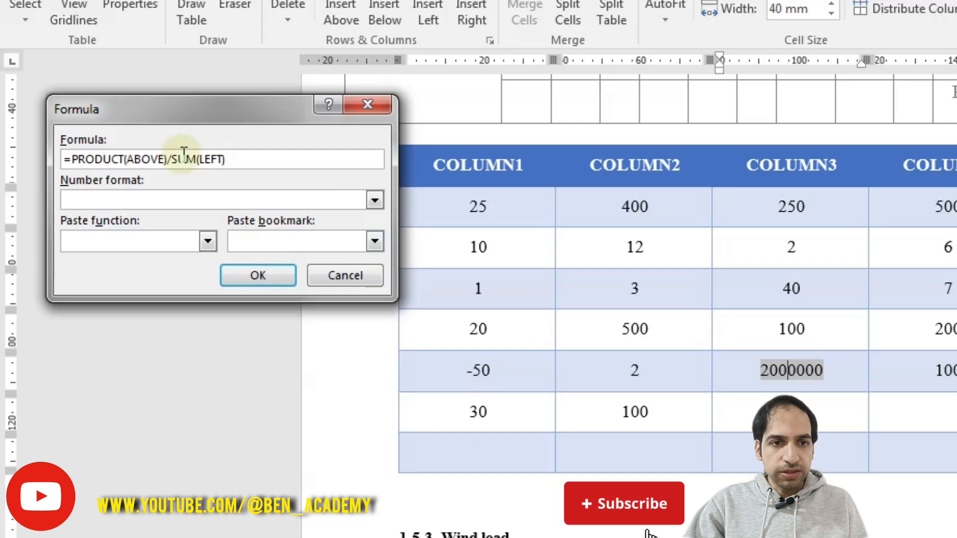
pyautogui.click(128, 160)
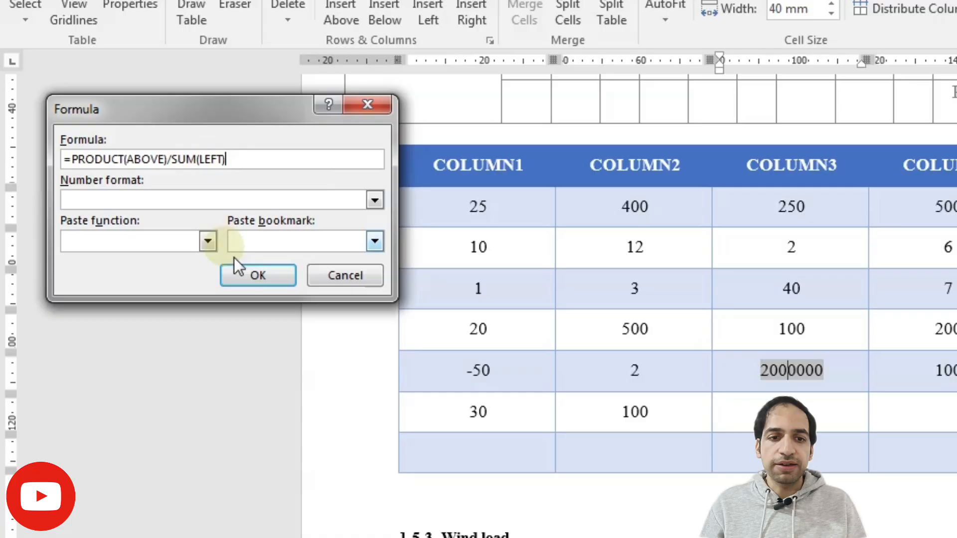
pyautogui.click(258, 277)
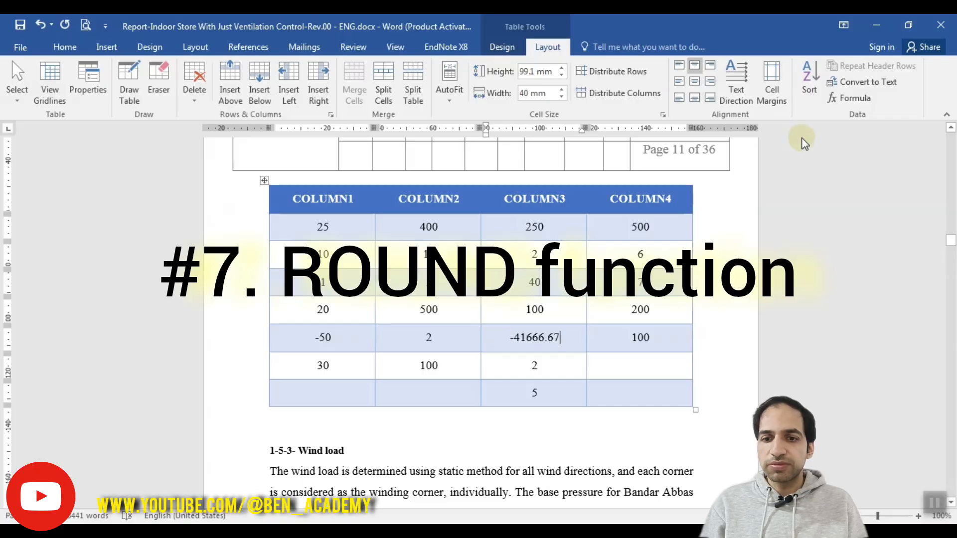
# Round the COLUMN3 result to one decimal place with =ROUND(PRODUCT(ABOVE)/SUM(LEFT),1)
pyautogui.moveTo(509, 338); pyautogui.dragTo(554, 340)
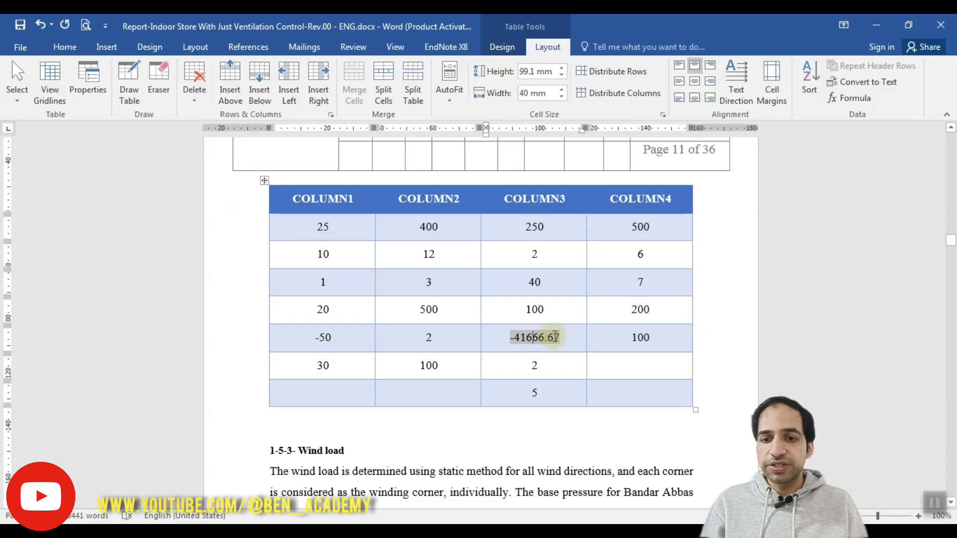
pyautogui.click(854, 98)
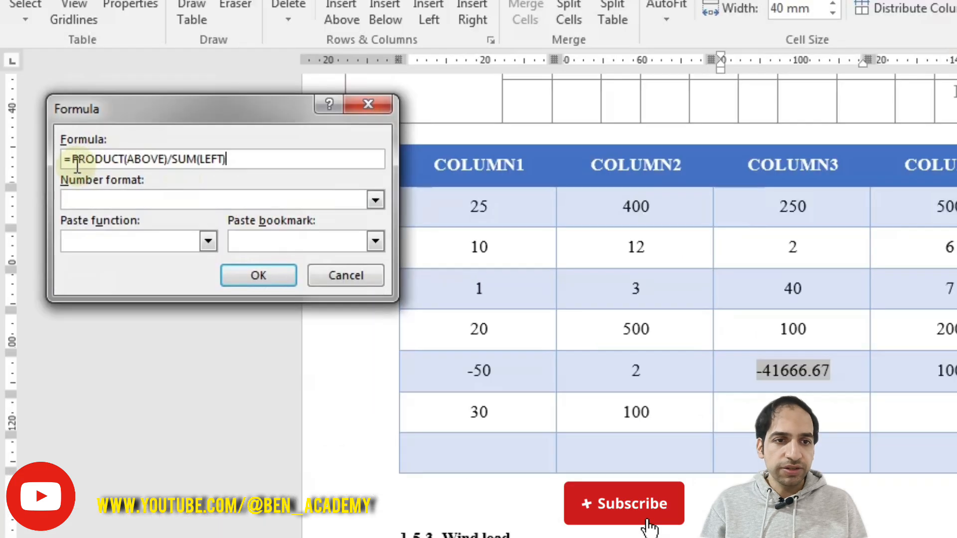
pyautogui.click(51, 195)
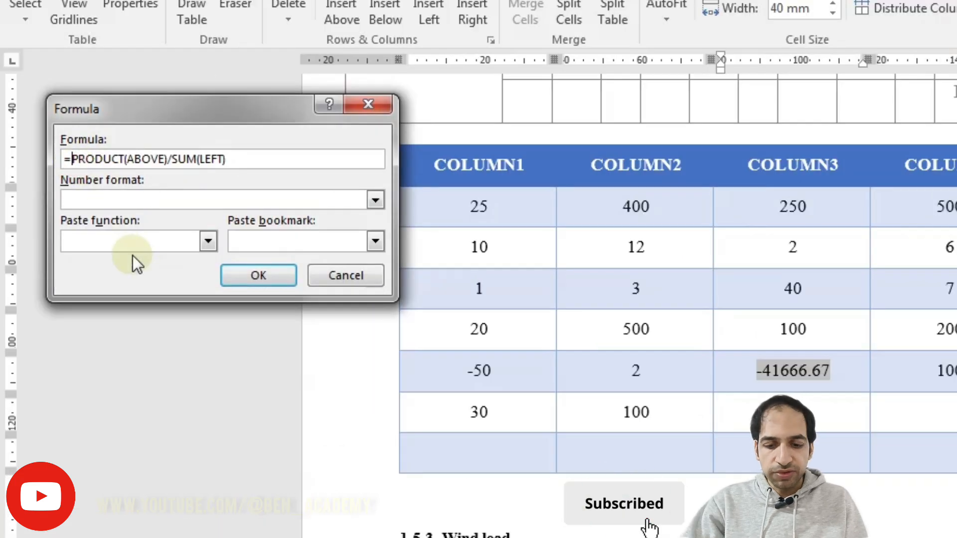
pyautogui.write('ROUND(')
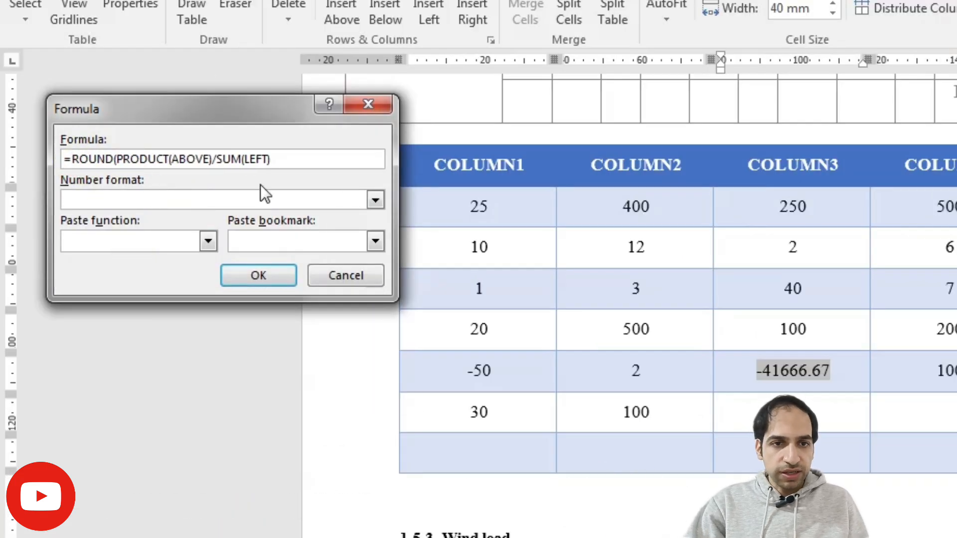
pyautogui.click(285, 160)
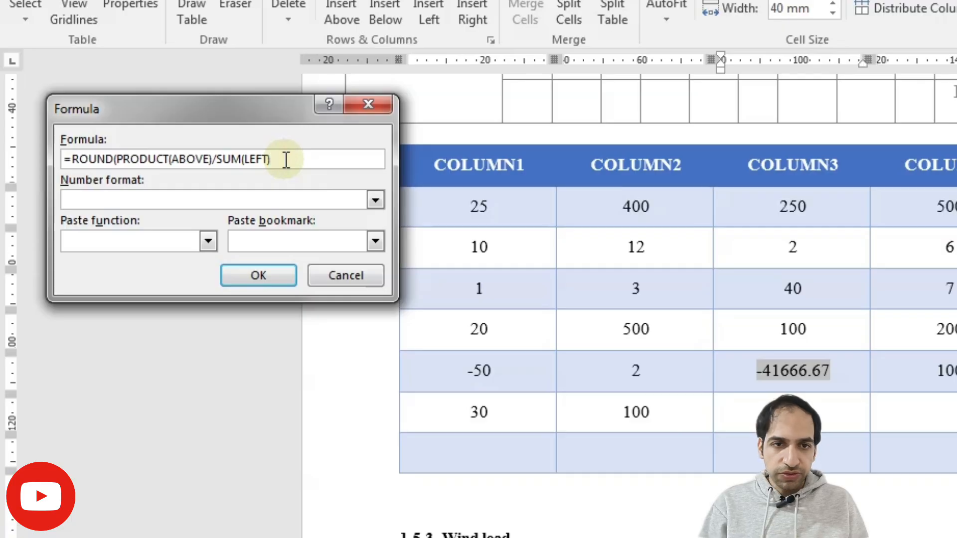
pyautogui.write(',1)')
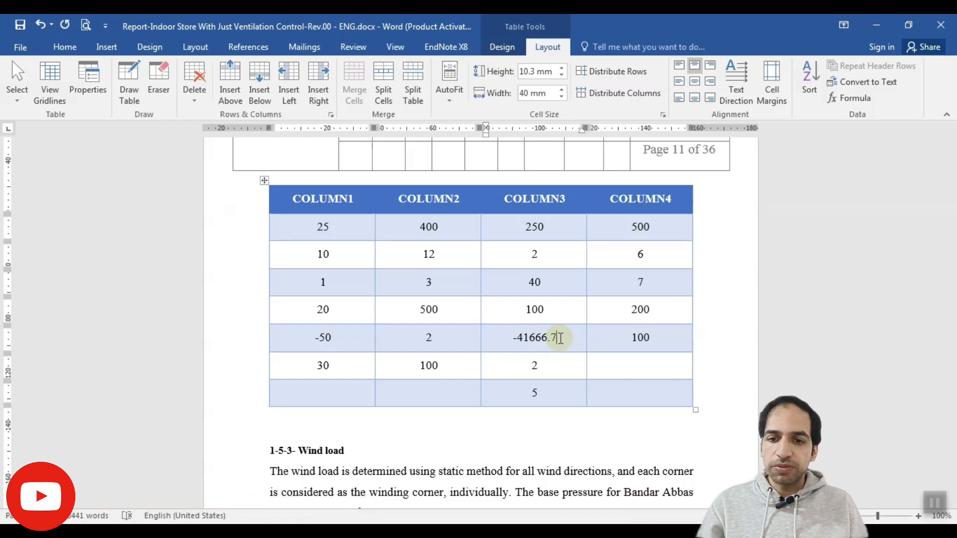
# Replace the formula of the rounded COLUMN3 result with an IF whose AND test starts with the condition SUM(LEFT)<0
pyautogui.click(534, 338)
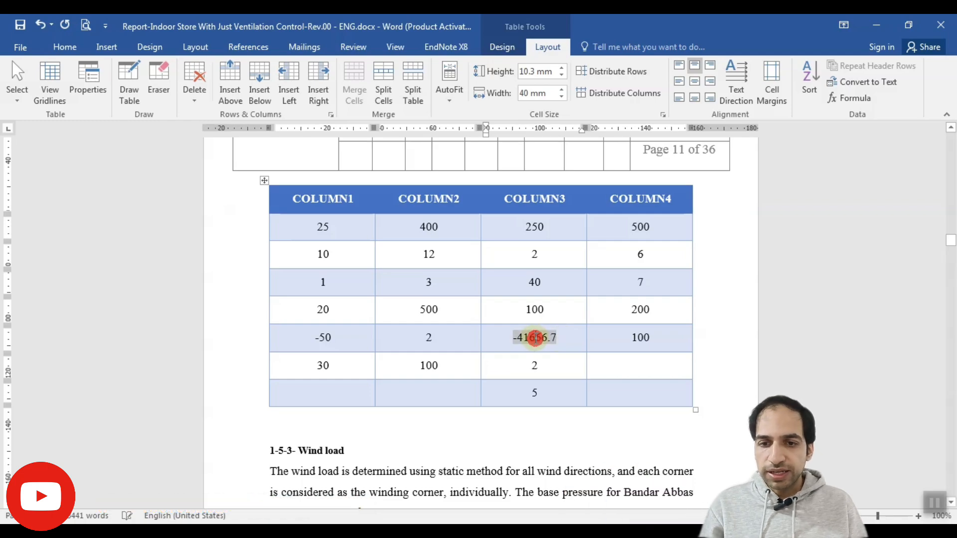
pyautogui.click(849, 98)
pyautogui.hotkey('ctrl', 'a')
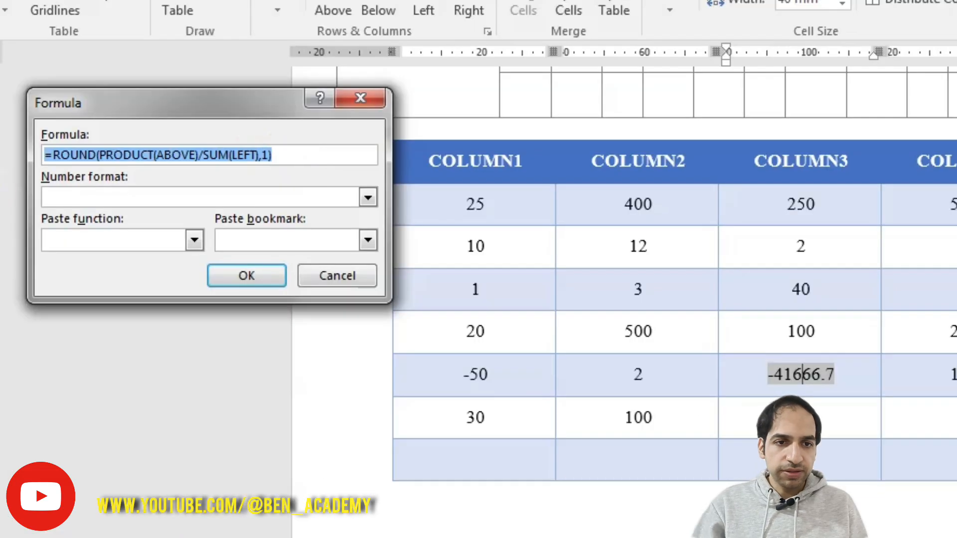
pyautogui.write('=IG')
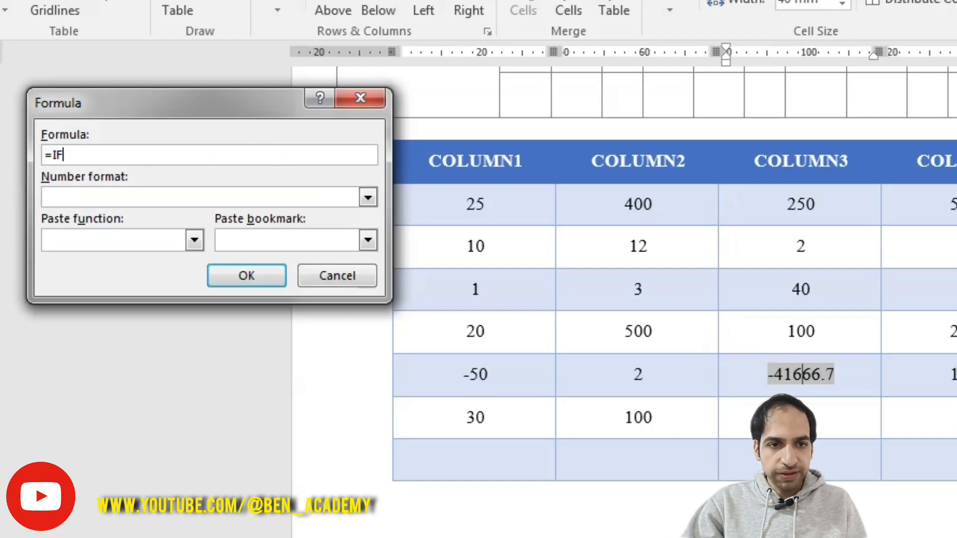
pyautogui.write('(AND')
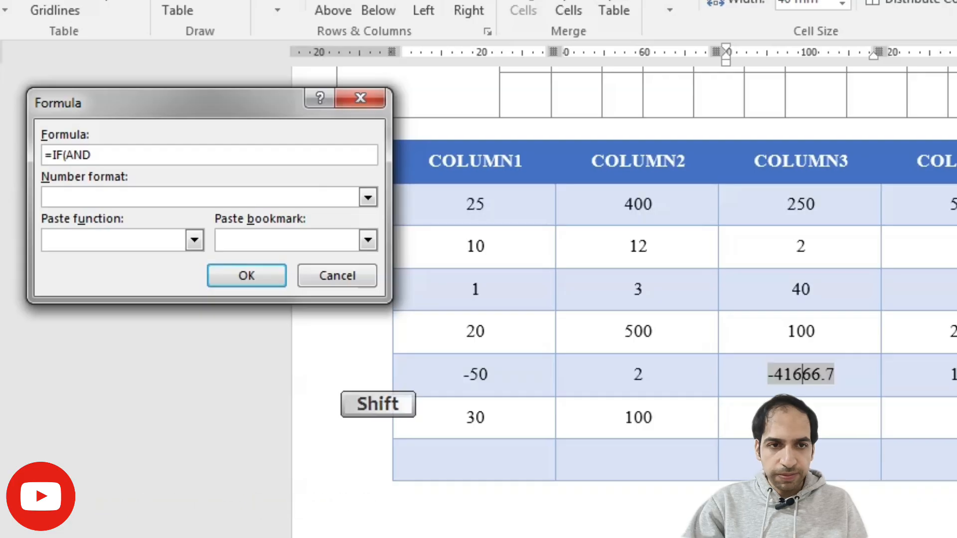
pyautogui.write('(')
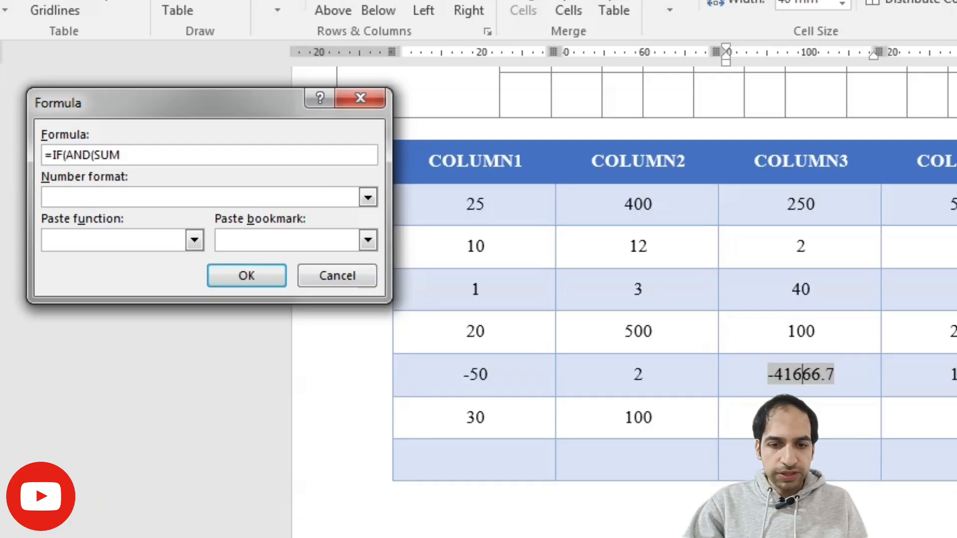
pyautogui.write('SUM')
pyautogui.press('shift')
pyautogui.write('(LE')
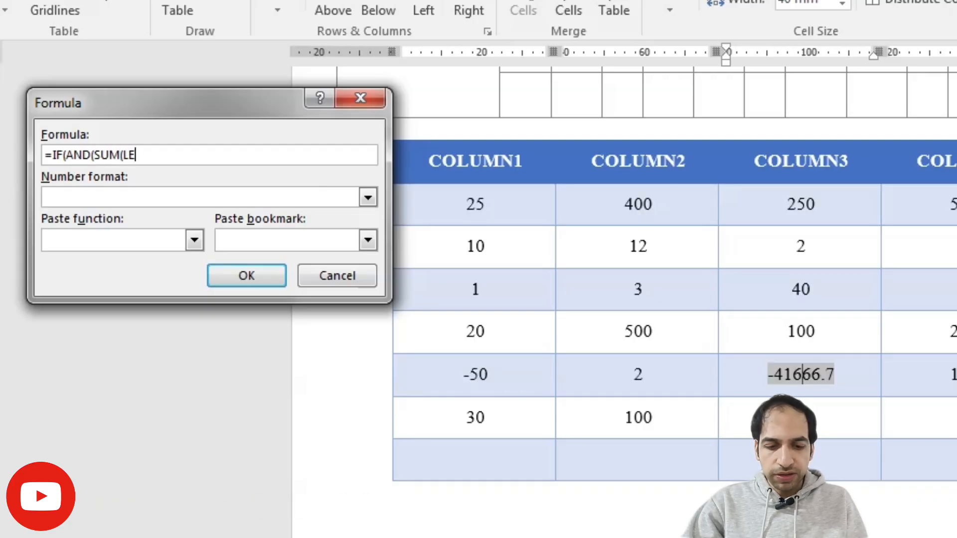
pyautogui.write('FT)')
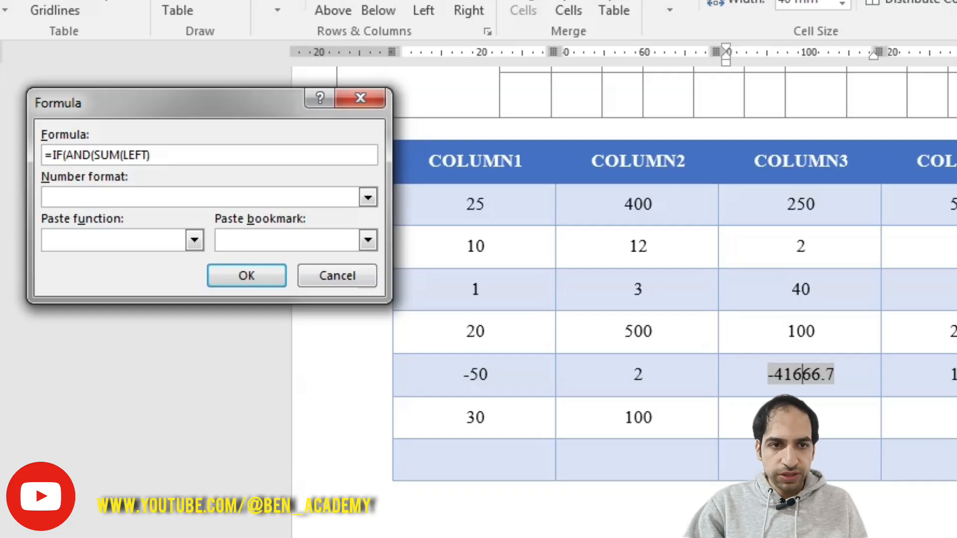
pyautogui.write(' <')
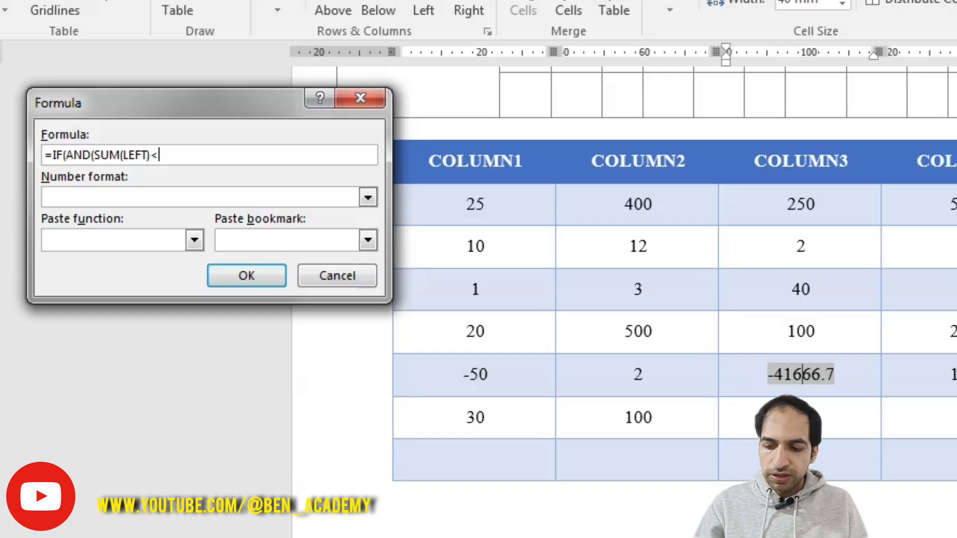
pyautogui.write('0,')
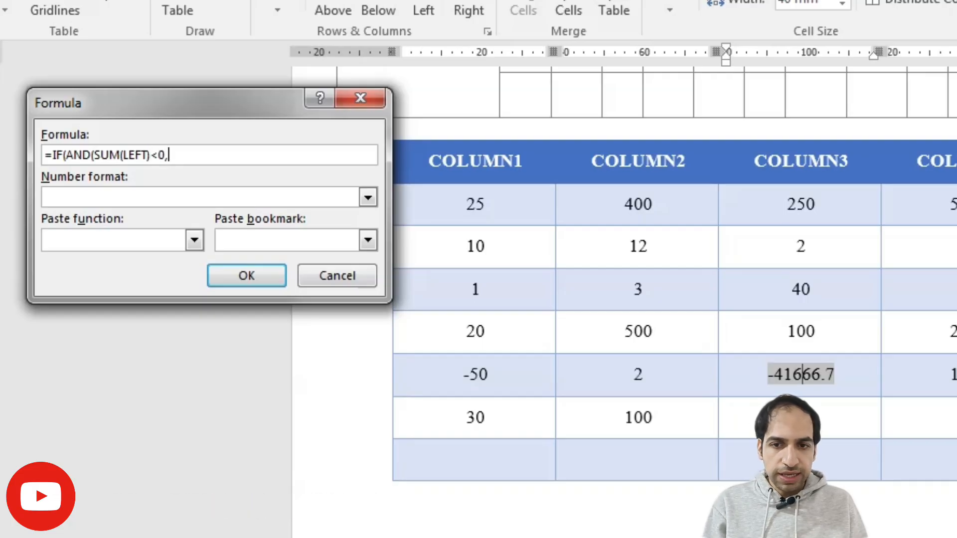
# Add SUM(BELOW)<10 as the second condition and close the AND test
pyautogui.write('SUM(')
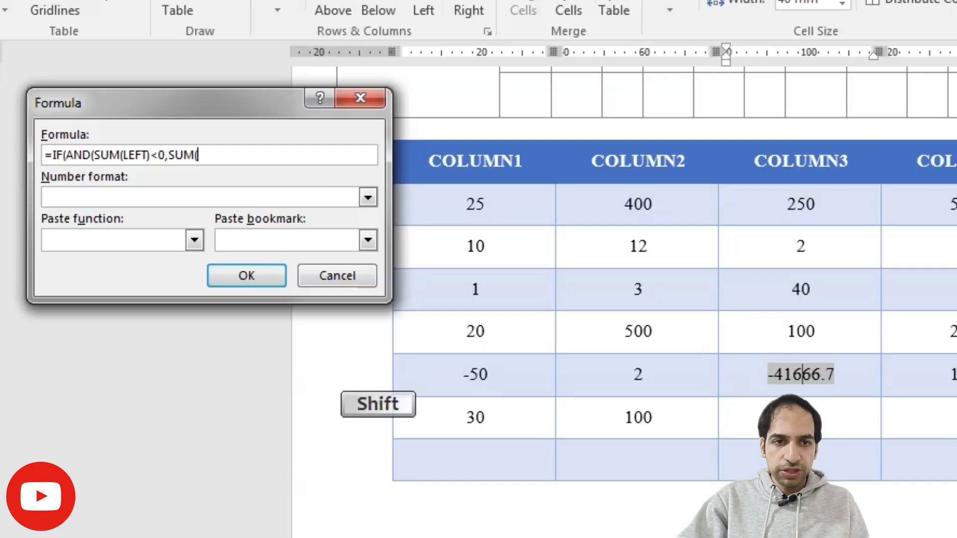
pyautogui.write('BE')
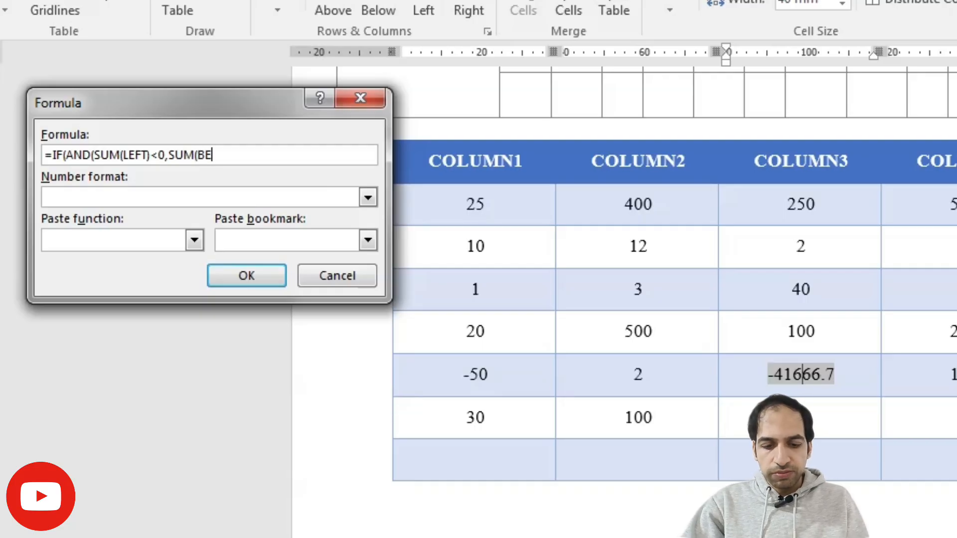
pyautogui.write('LOW)')
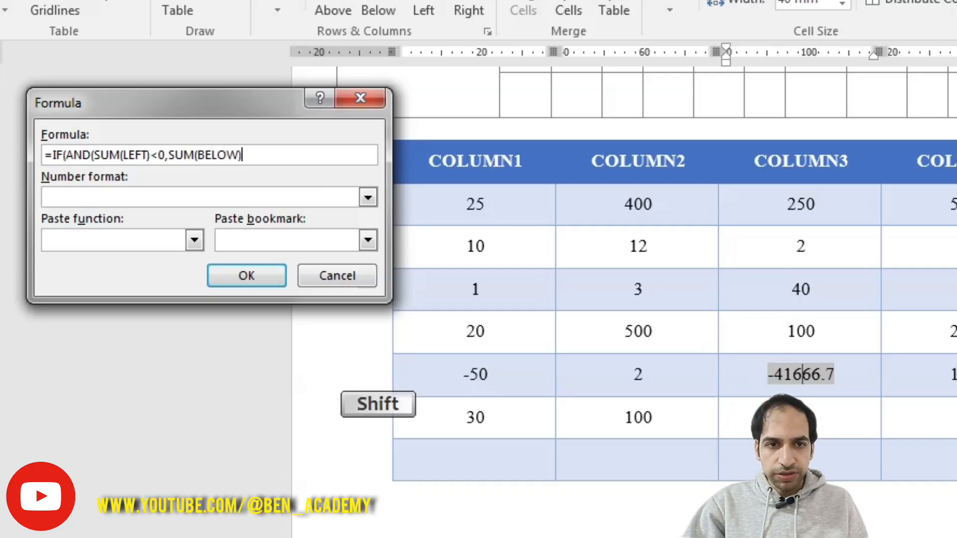
pyautogui.write('<')
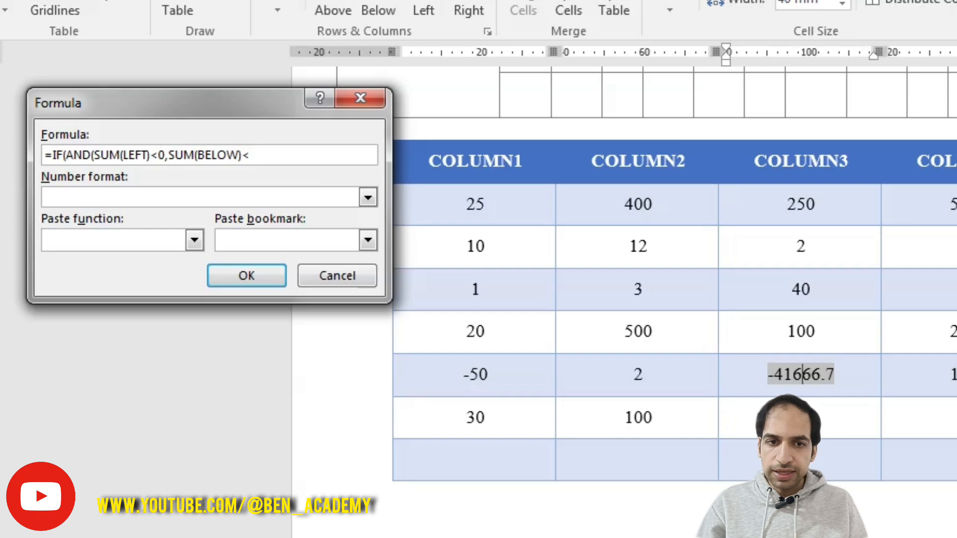
pyautogui.write('10')
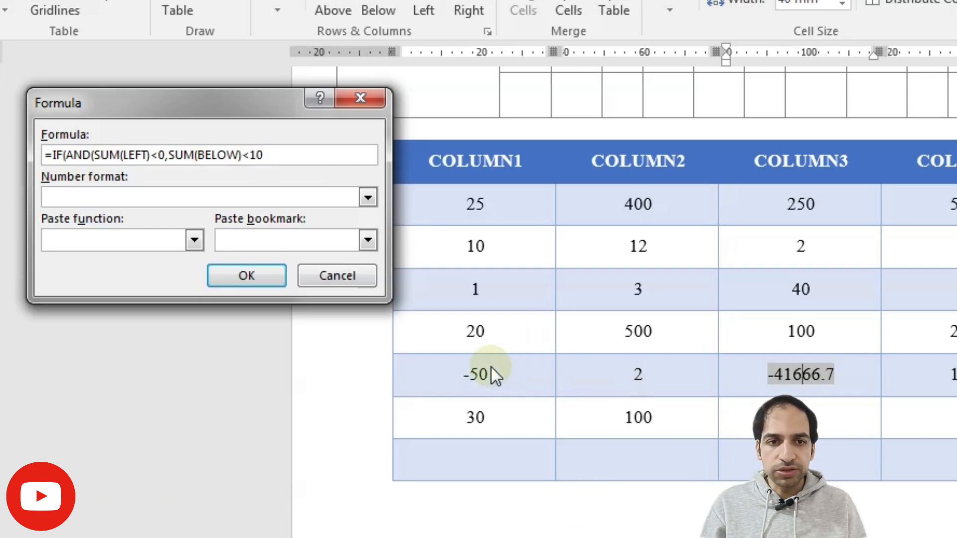
pyautogui.write(')')
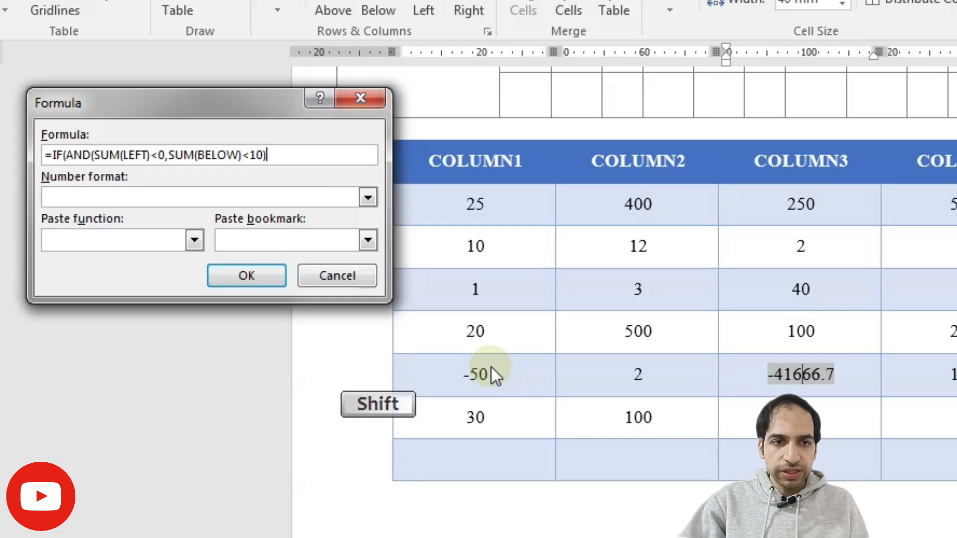
# Complete the IF with SUM(RIGHT) as the true value and 0 as the false value, insert it, and check the COLUMN4 cell beside it
pyautogui.write(',')
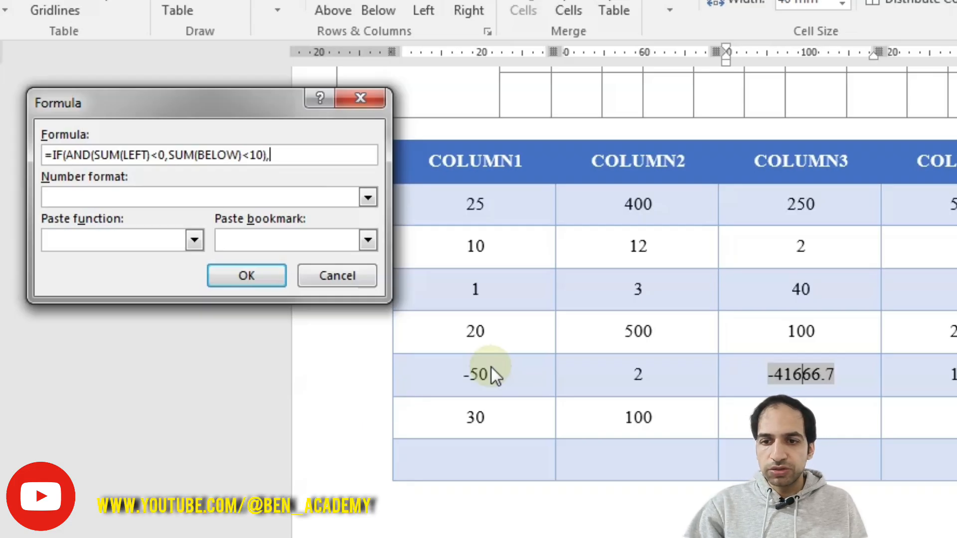
pyautogui.write('SUM(')
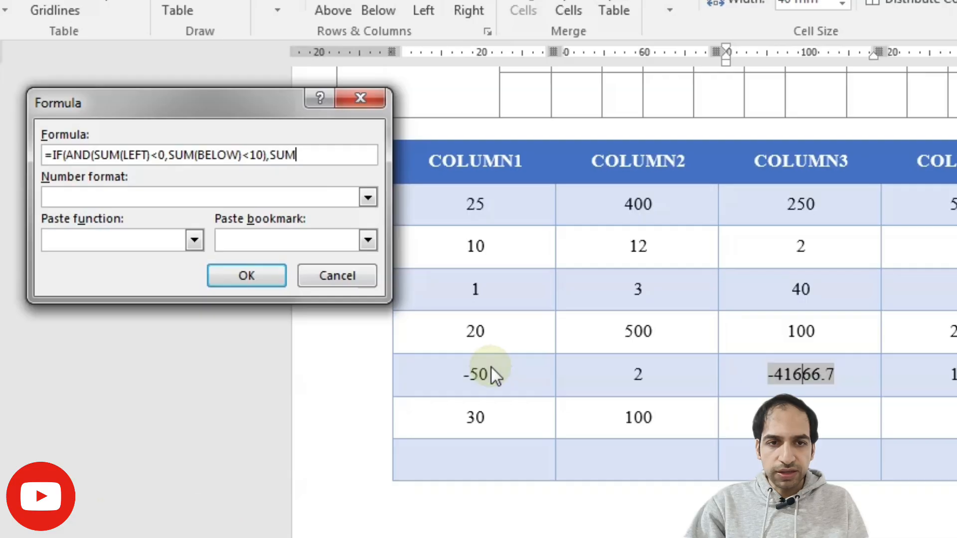
pyautogui.press('shift')
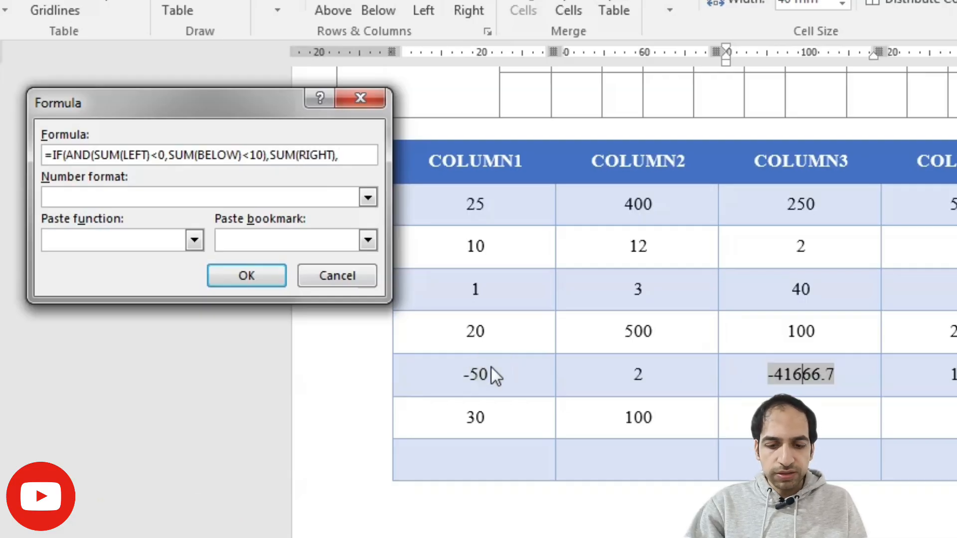
pyautogui.write('RIGHT),')
pyautogui.write('0)')
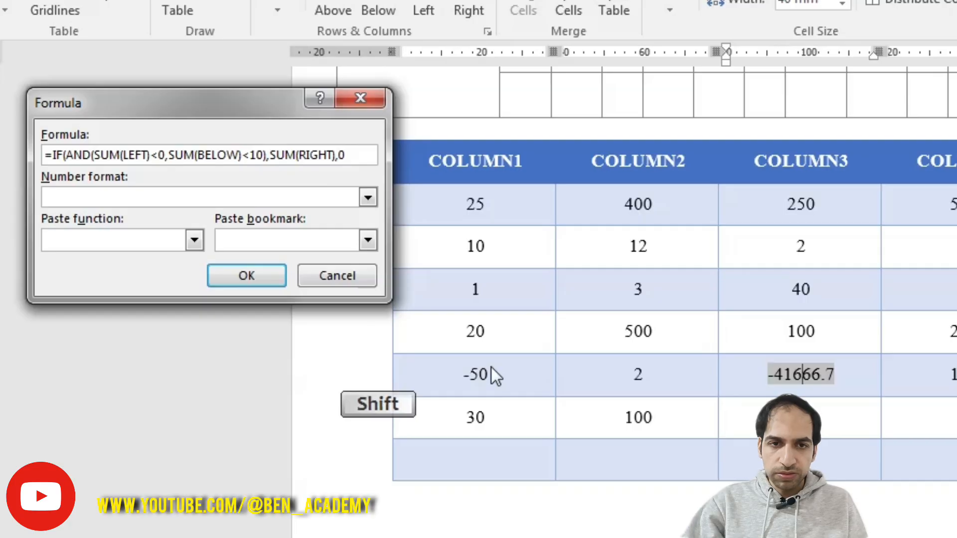
pyautogui.click(250, 274)
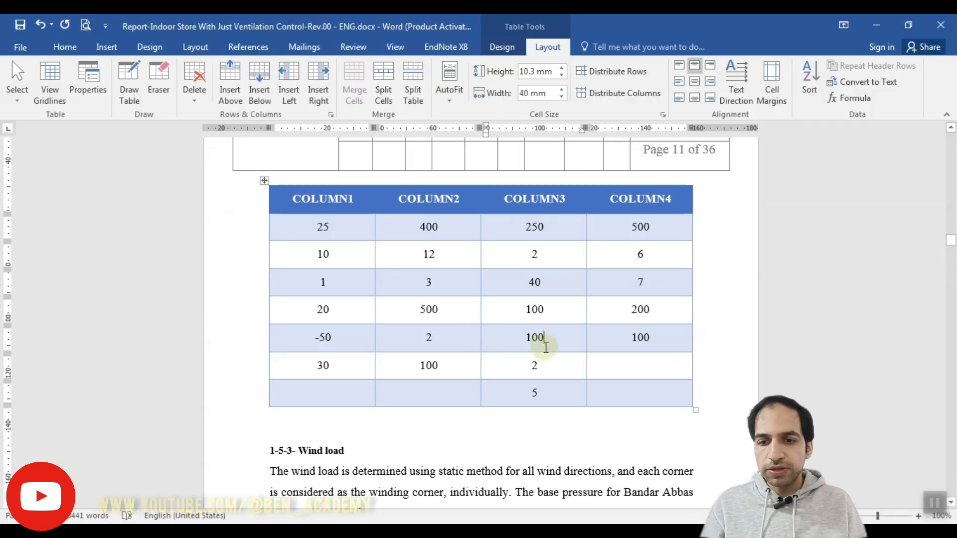
pyautogui.click(635, 336)
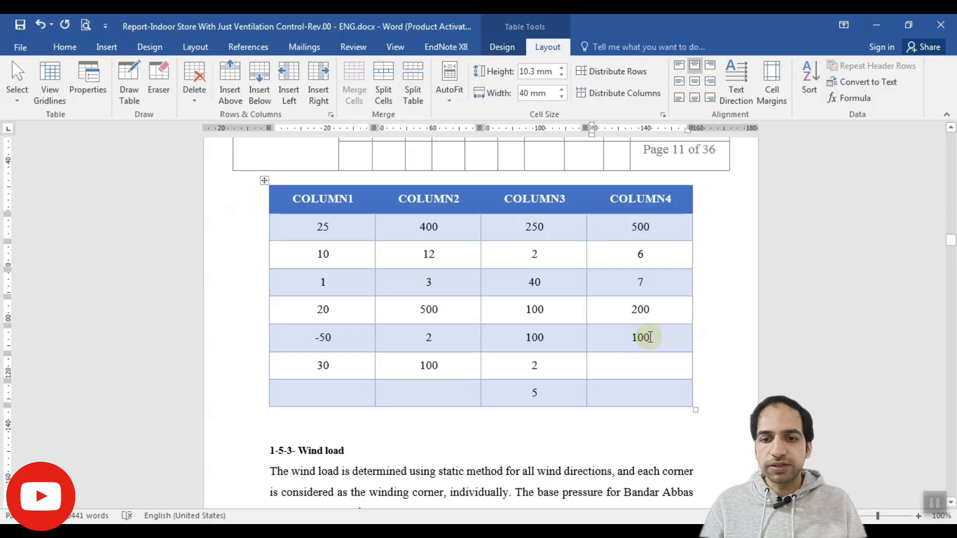
# Clear the IF formula of the same COLUMN3 cell and enter =MIN(ABOVE) in its place
pyautogui.click(535, 336)
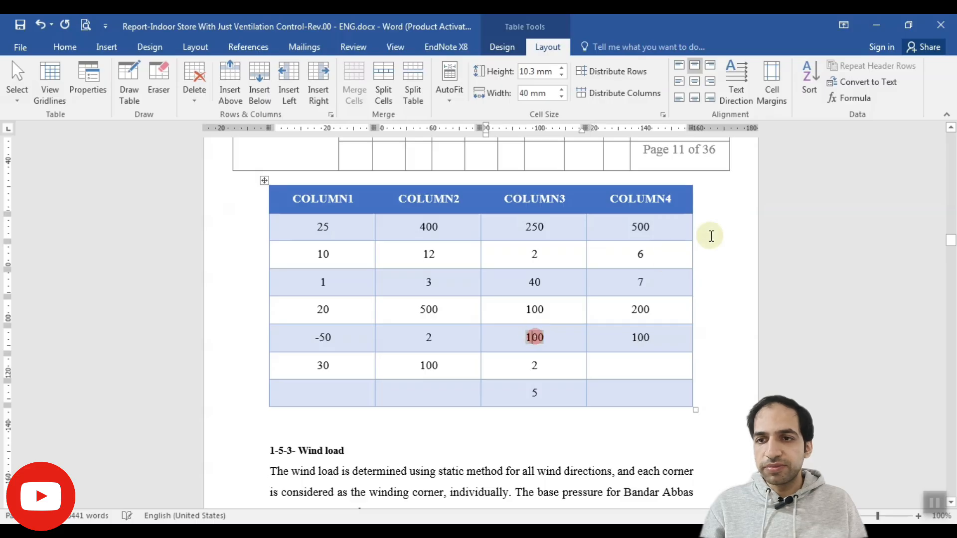
pyautogui.click(843, 97)
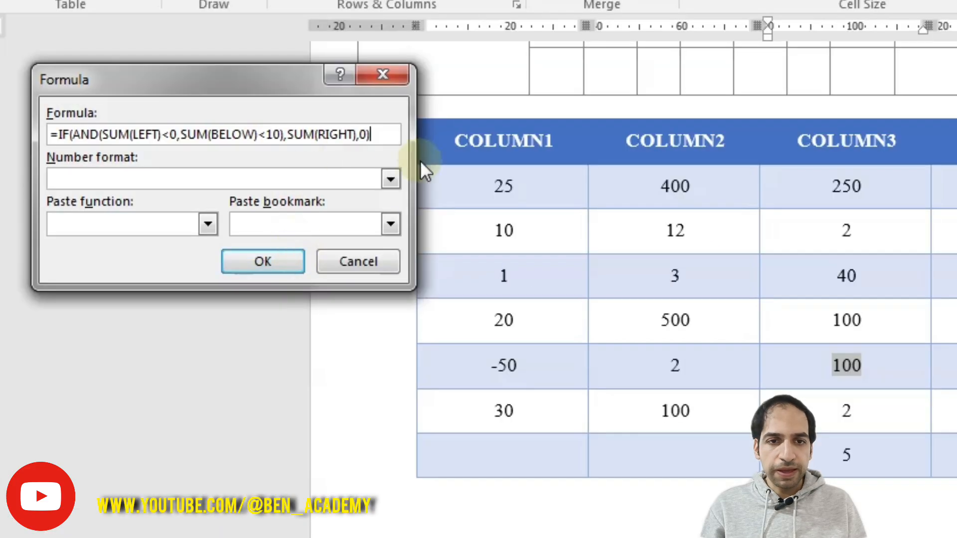
pyautogui.press('BackSpace')
pyautogui.press('BackSpace')
pyautogui.press('BackSpace')
pyautogui.press('BackSpace')
pyautogui.press('BackSpace')
pyautogui.press('BackSpace')
pyautogui.press('BackSpace')
pyautogui.press('BackSpace')
pyautogui.press('BackSpace')
pyautogui.press('BackSpace')
pyautogui.press('BackSpace')
pyautogui.press('BackSpace')
pyautogui.press('BackSpace')
pyautogui.press('BackSpace')
pyautogui.press('BackSpace')
pyautogui.press('BackSpace')
pyautogui.press('BackSpace')
pyautogui.press('BackSpace')
pyautogui.press('BackSpace')
pyautogui.press('BackSpace')
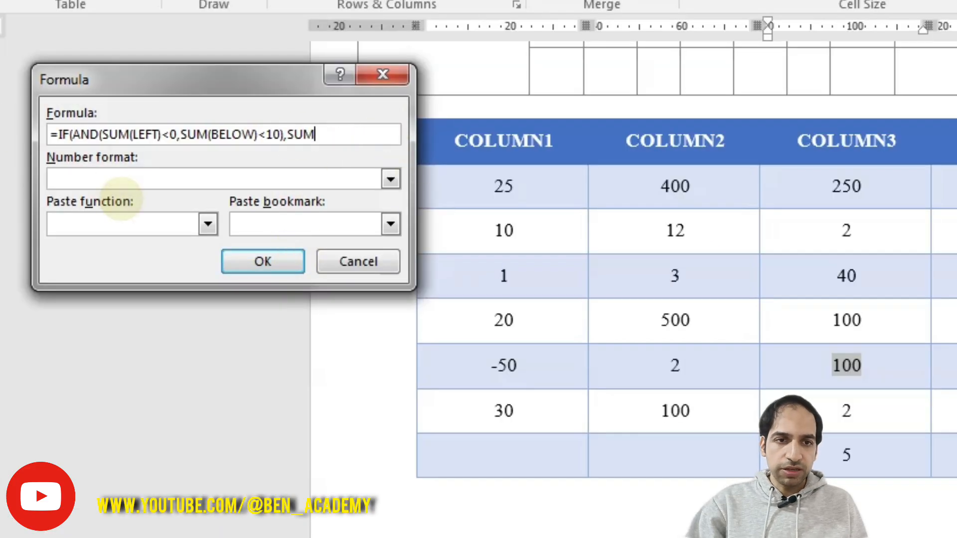
pyautogui.press('BackSpace')
pyautogui.press('BackSpace')
pyautogui.press('BackSpace')
pyautogui.press('BackSpace')
pyautogui.press('BackSpace')
pyautogui.press('BackSpace')
pyautogui.press('BackSpace')
pyautogui.press('BackSpace')
pyautogui.press('BackSpace')
pyautogui.press('BackSpace')
pyautogui.press('BackSpace')
pyautogui.press('BackSpace')
pyautogui.press('BackSpace')
pyautogui.press('BackSpace')
pyautogui.press('BackSpace')
pyautogui.press('BackSpace')
pyautogui.press('BackSpace')
pyautogui.press('BackSpace')
pyautogui.write('=')
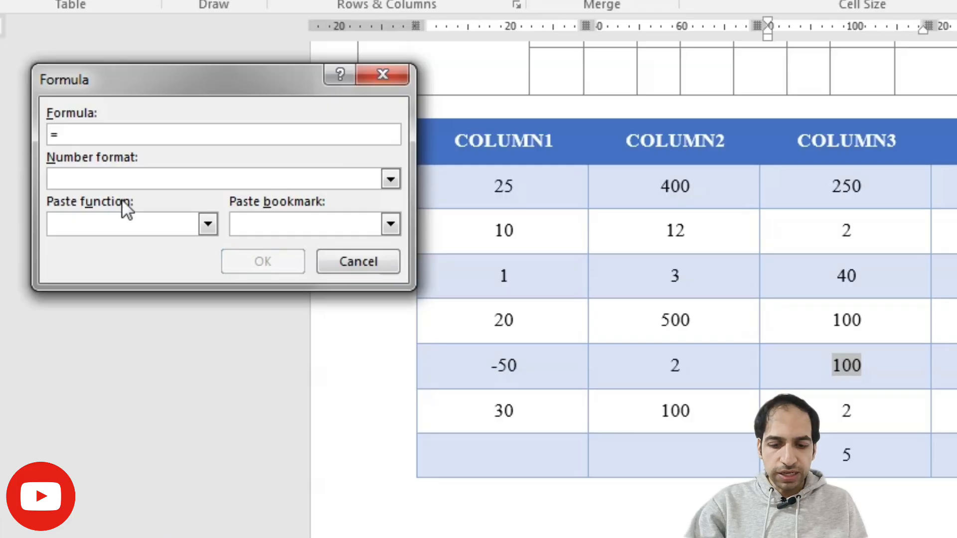
pyautogui.write('MIN(')
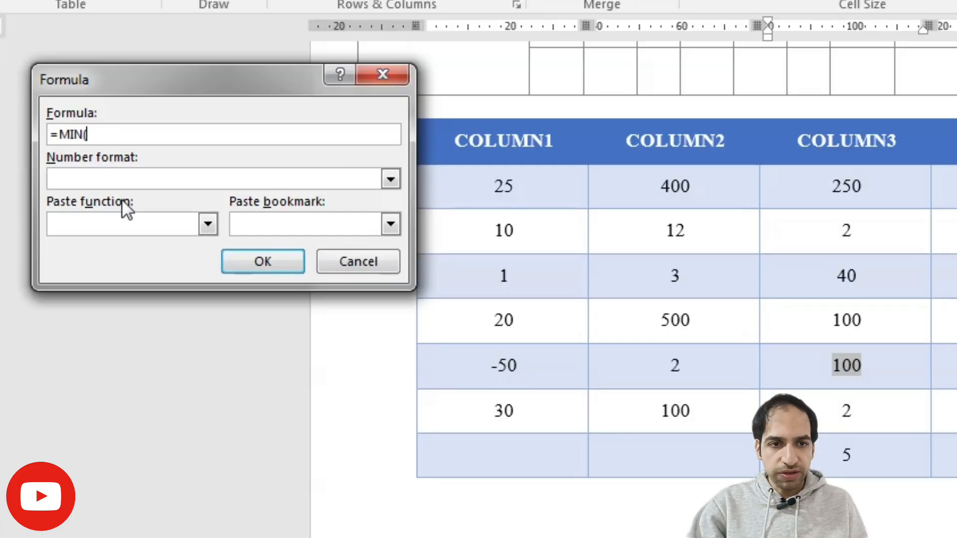
pyautogui.write('ABOVE)')
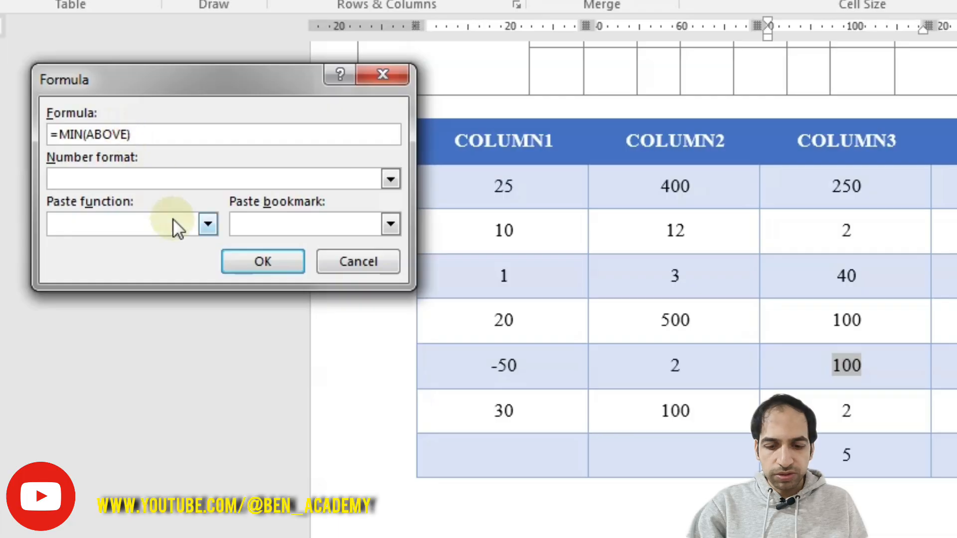
# Extend the formula to =MIN(LEFT,ABOVE), insert it, and review the cells to the left and above that it covers
pyautogui.click(87, 135)
pyautogui.write('LEF')
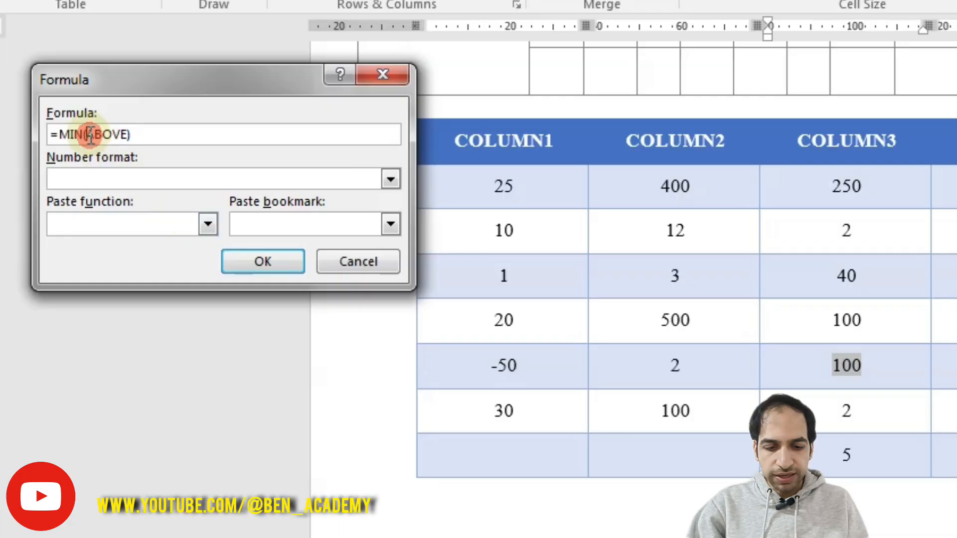
pyautogui.write('T,')
pyautogui.click(255, 263)
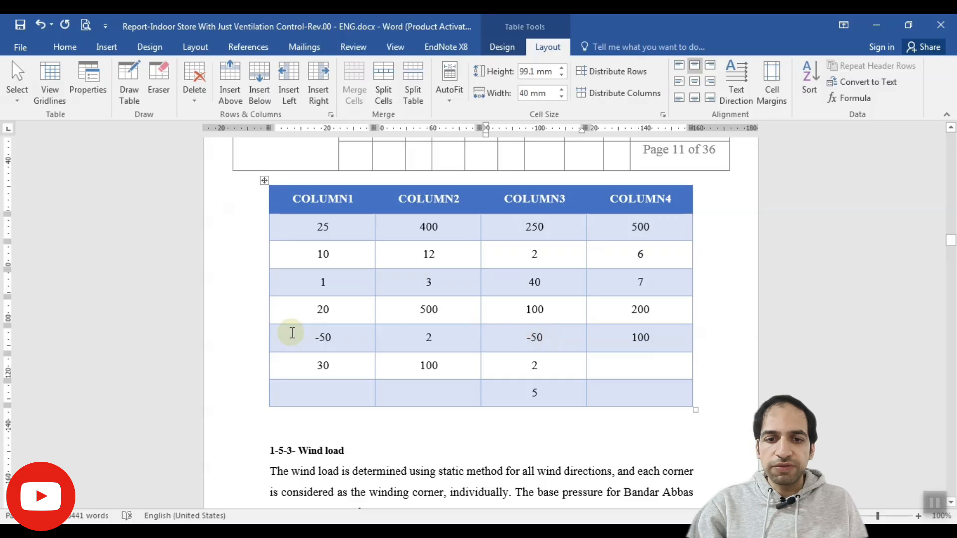
pyautogui.moveTo(303, 340); pyautogui.dragTo(422, 338)
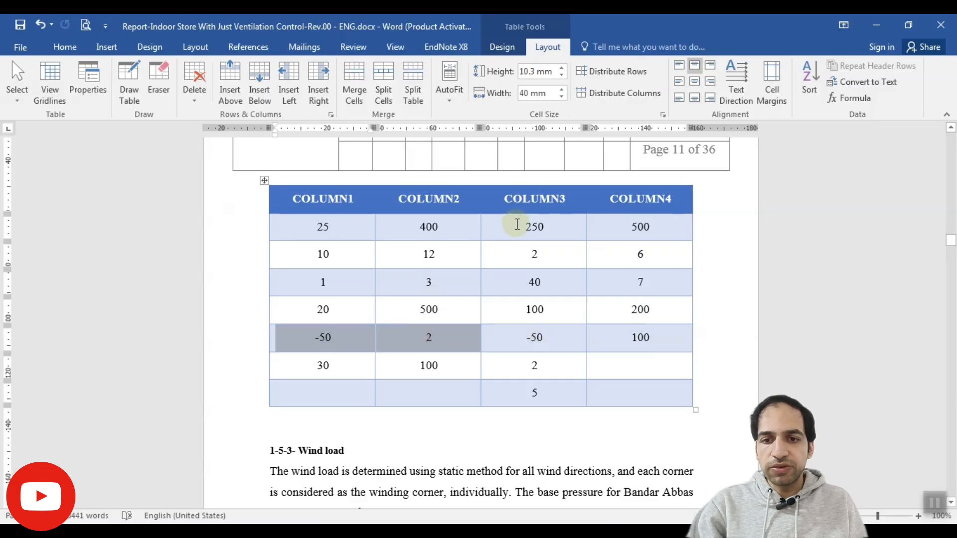
pyautogui.moveTo(512, 223); pyautogui.dragTo(517, 309)
pyautogui.moveTo(353, 340); pyautogui.dragTo(455, 344)
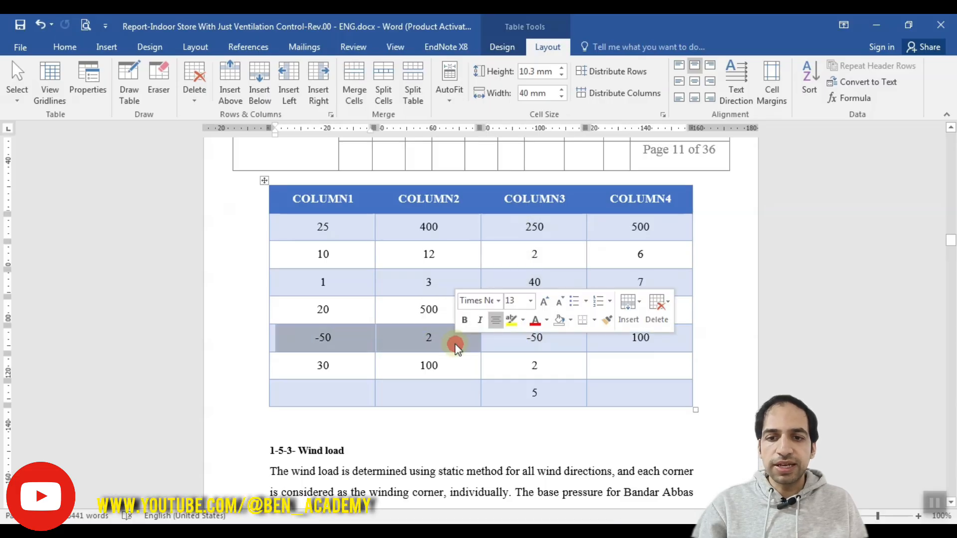
# Change the formula of the COLUMN3 cell in the -50 row to =INT(MIN(LEFT,ABOVE)*5.2) and insert it
pyautogui.click(536, 339)
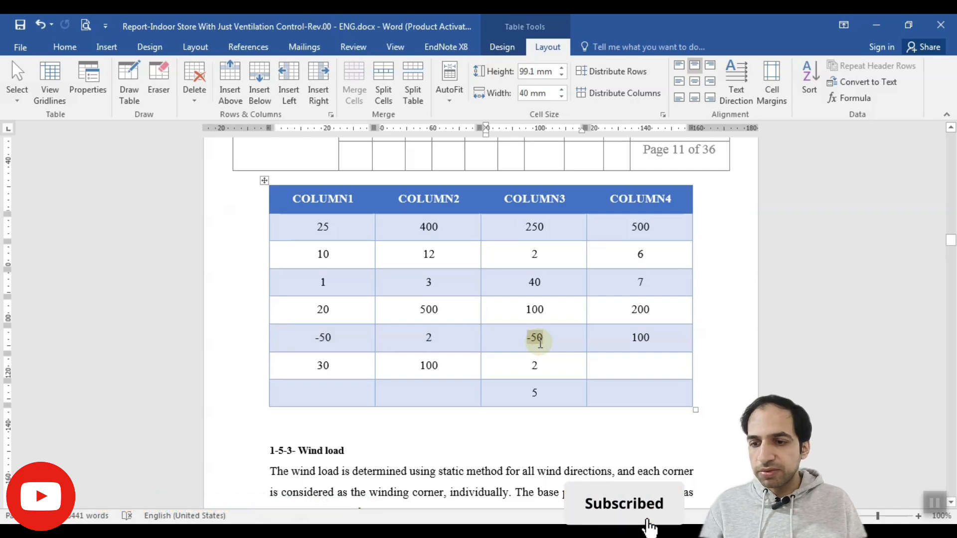
pyautogui.click(842, 97)
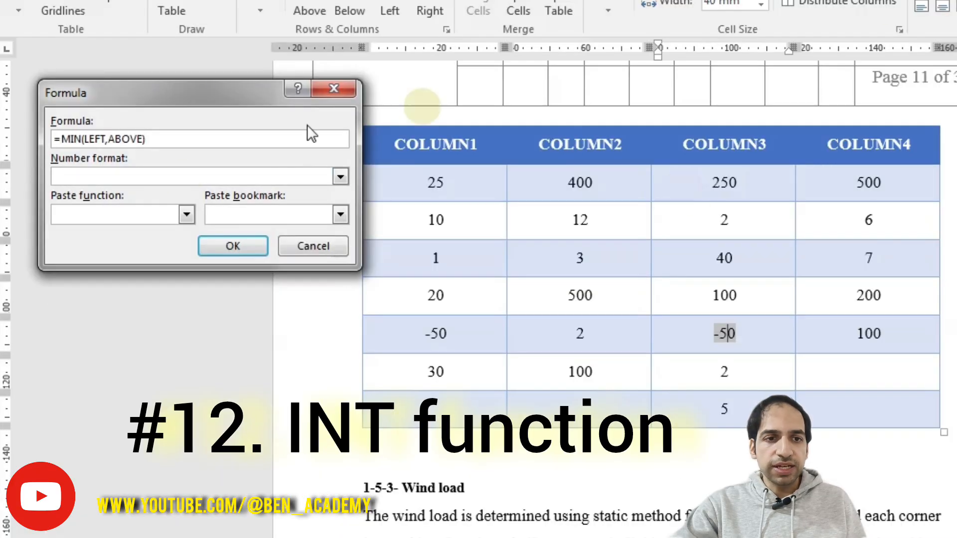
pyautogui.click(60, 139)
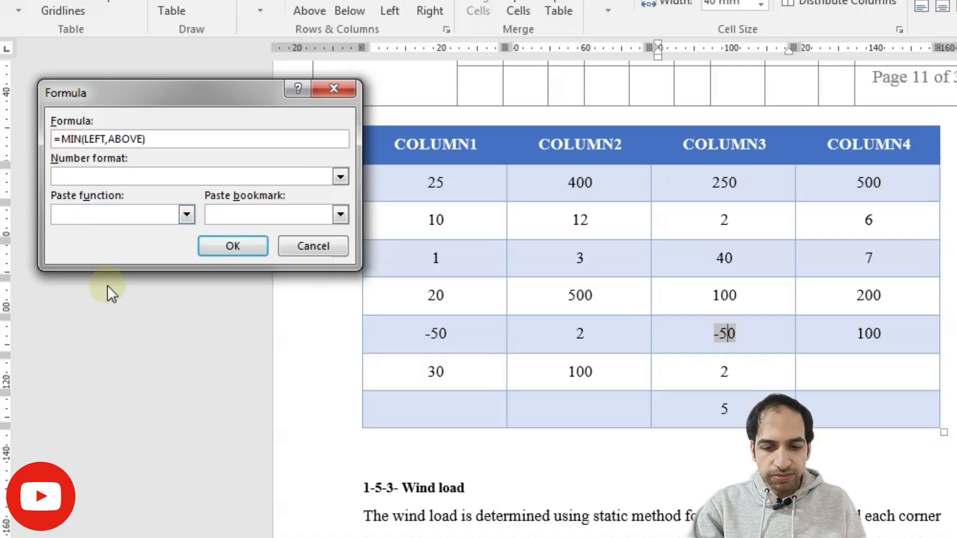
pyautogui.write('INT(')
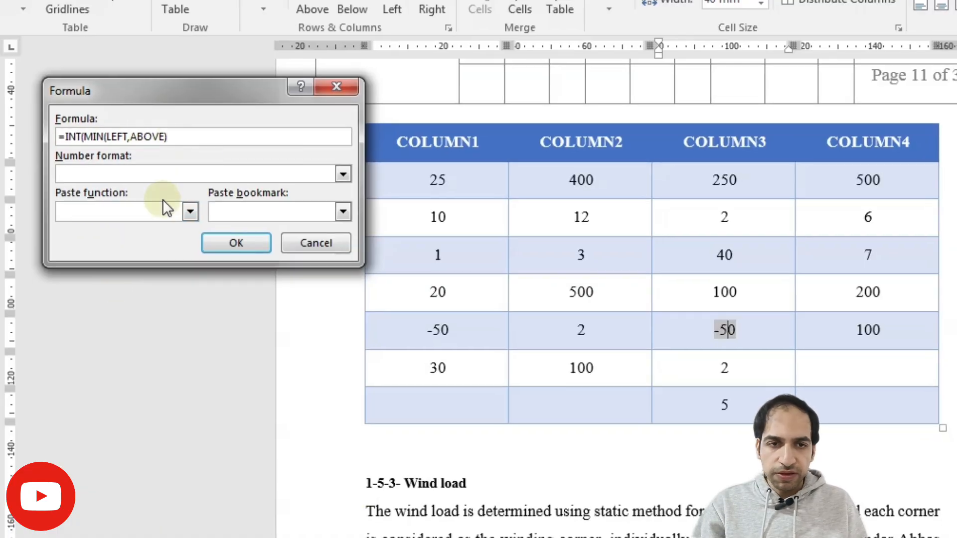
pyautogui.click(168, 137)
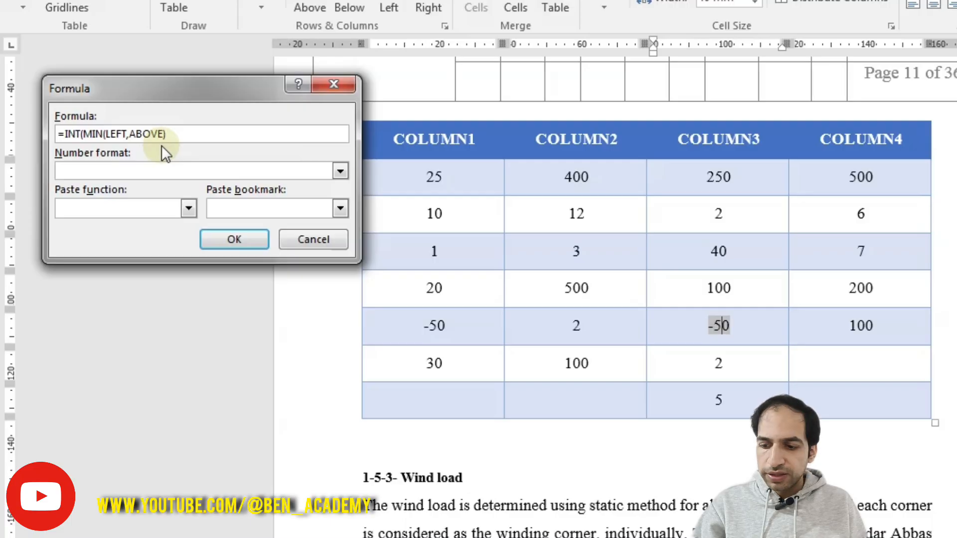
pyautogui.write('*')
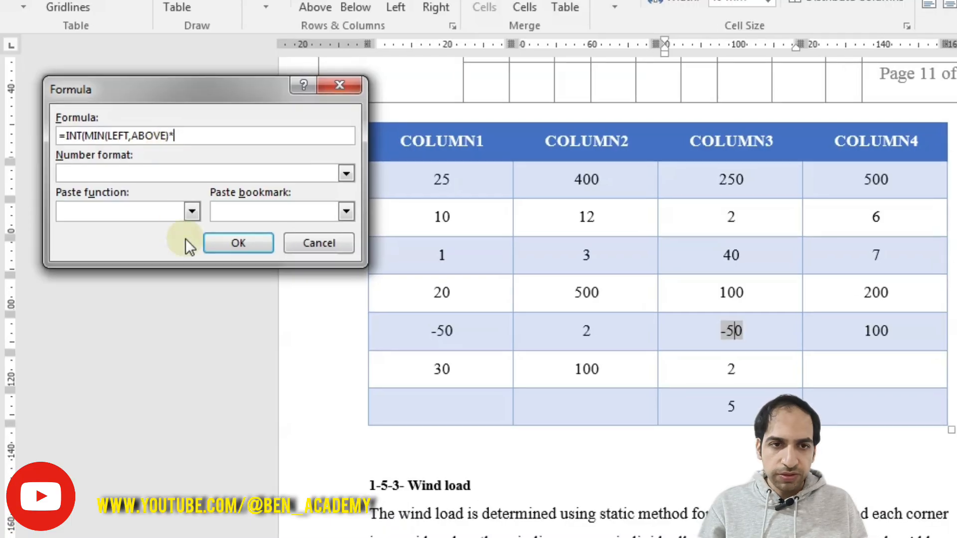
pyautogui.write('5.2)')
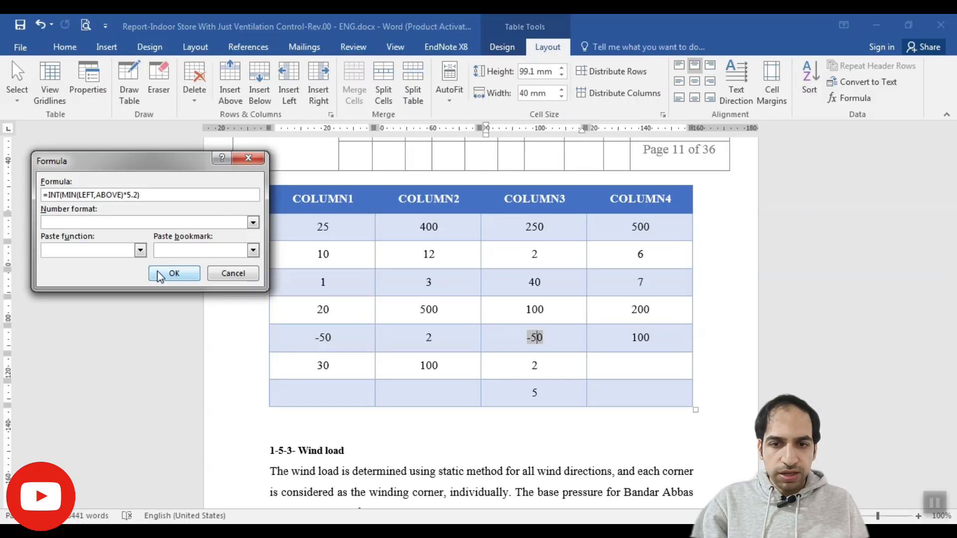
pyautogui.click(211, 244)
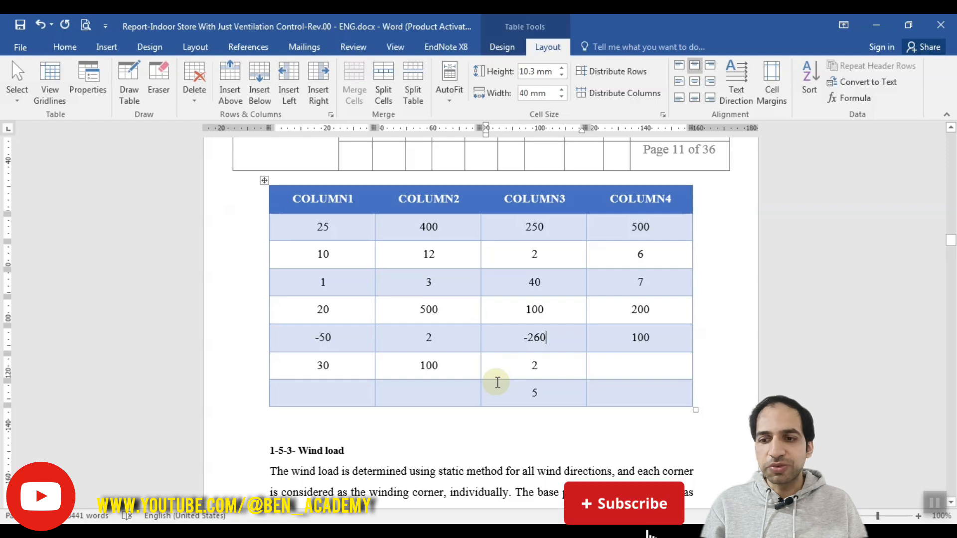
# Replace the INT formula of the same COLUMN3 cell with =MOD(50,3) and insert it
pyautogui.click(535, 338)
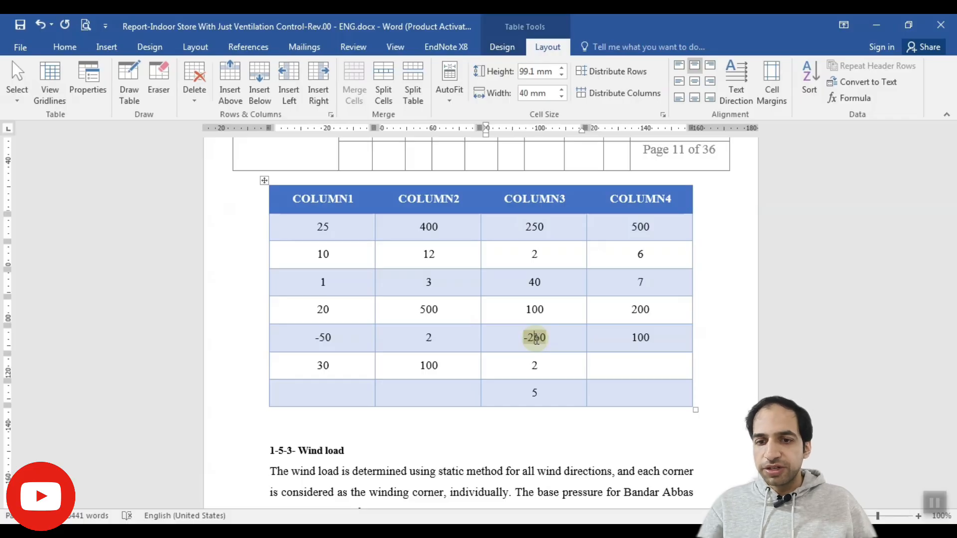
pyautogui.click(842, 97)
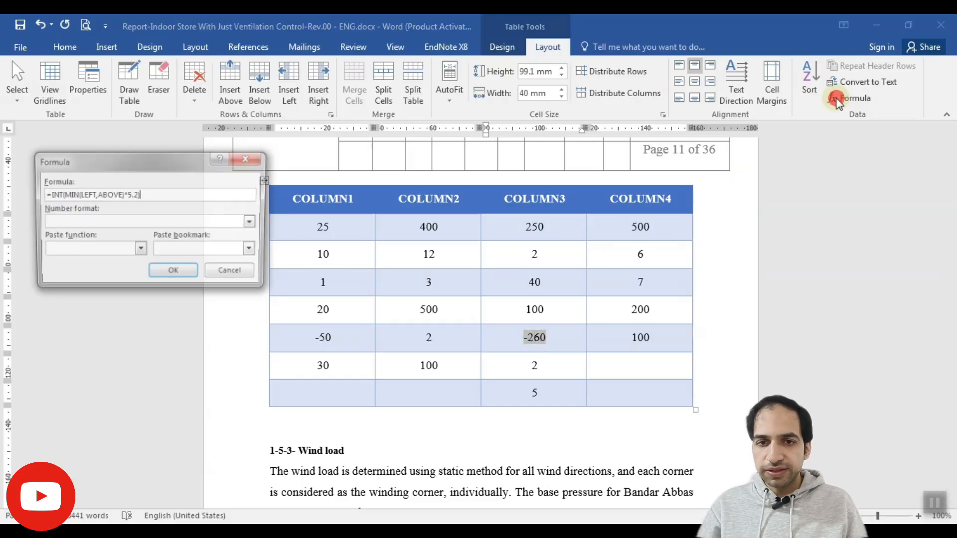
pyautogui.moveTo(252, 145); pyautogui.dragTo(2, 141)
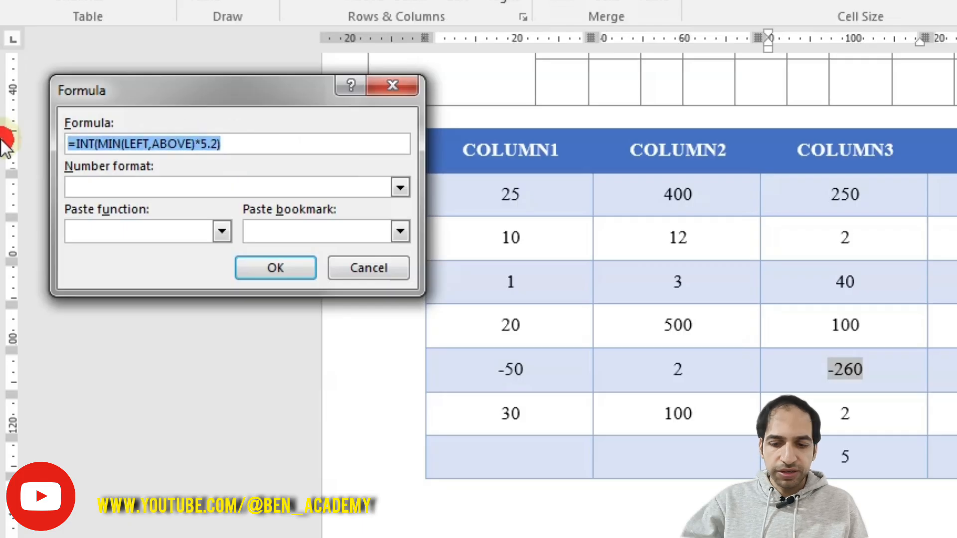
pyautogui.write('=MOD')
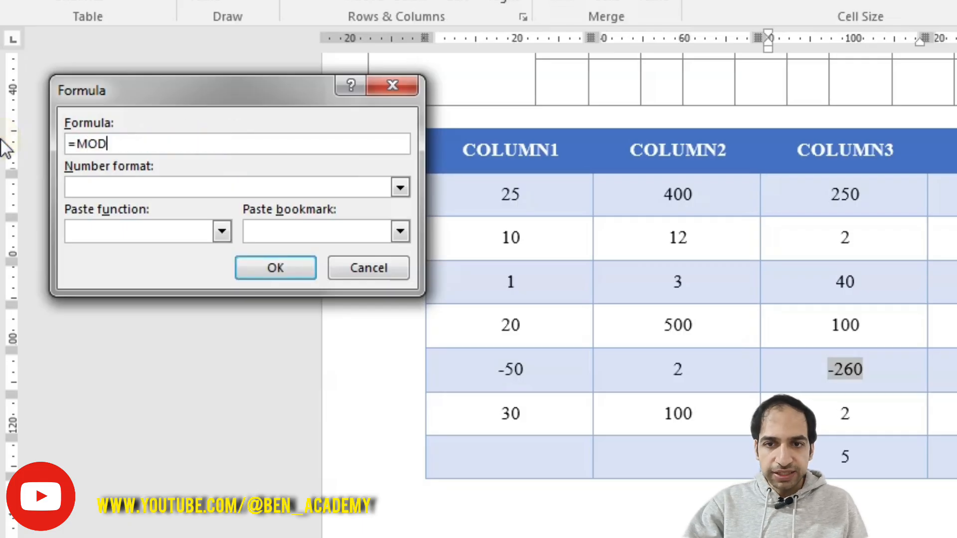
pyautogui.write('(')
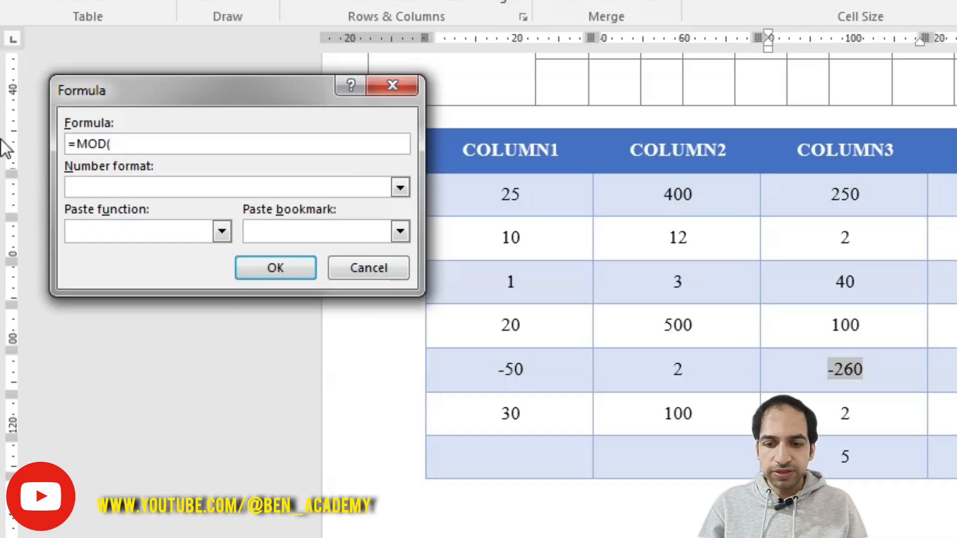
pyautogui.write('50')
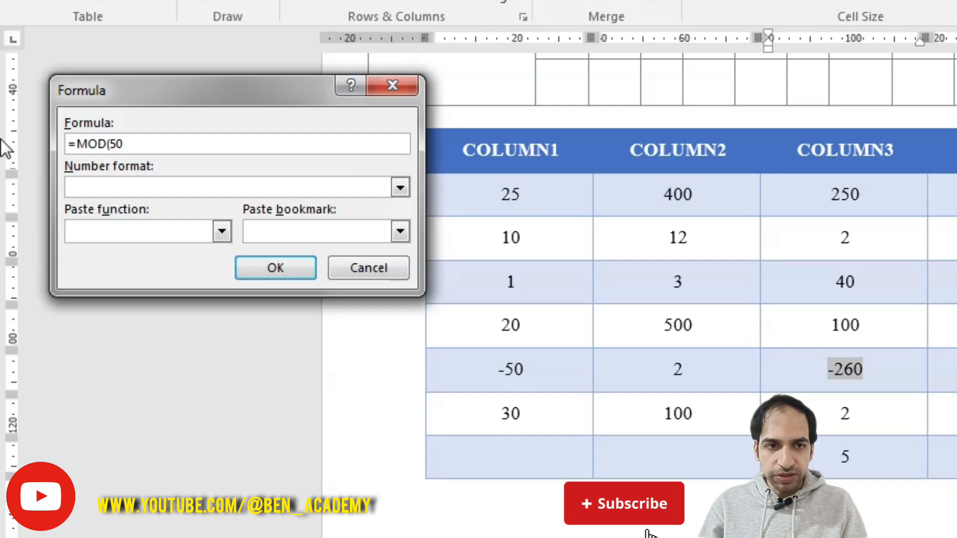
pyautogui.write(',')
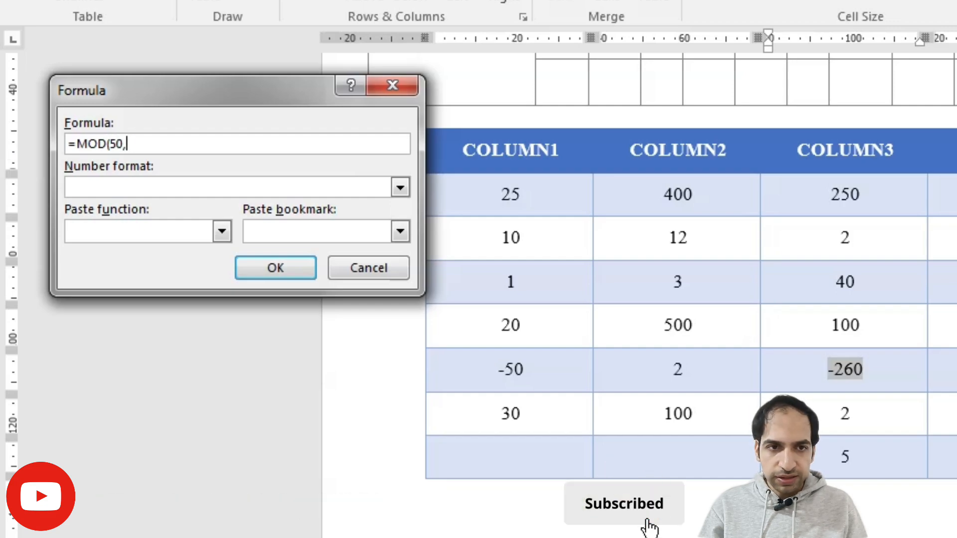
pyautogui.write('3)')
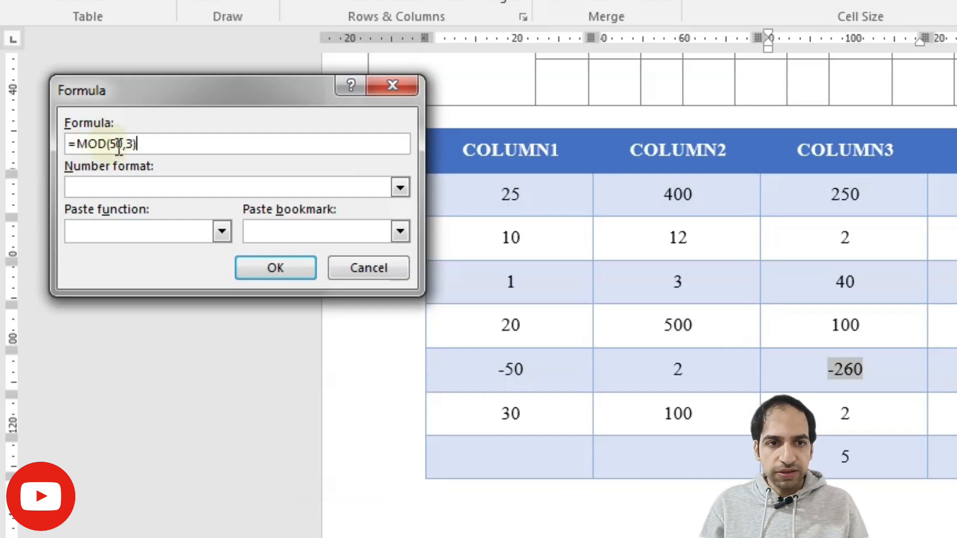
pyautogui.click(274, 271)
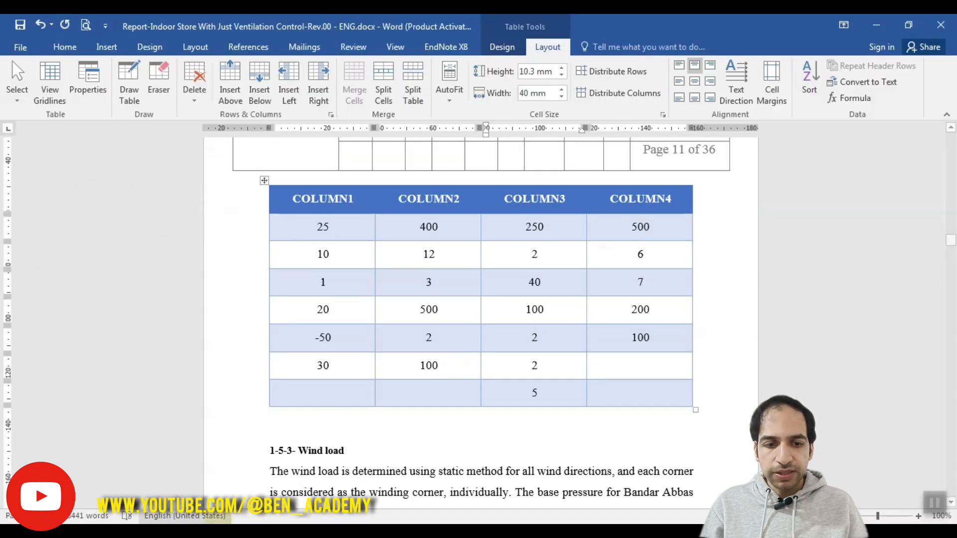
# Switch to Calculator to divide 50 by 3 and multiply 16 by 3, checking the remainder, and return to the MOD cell in the table
pyautogui.click(174, 535)
pyautogui.write('50/3')
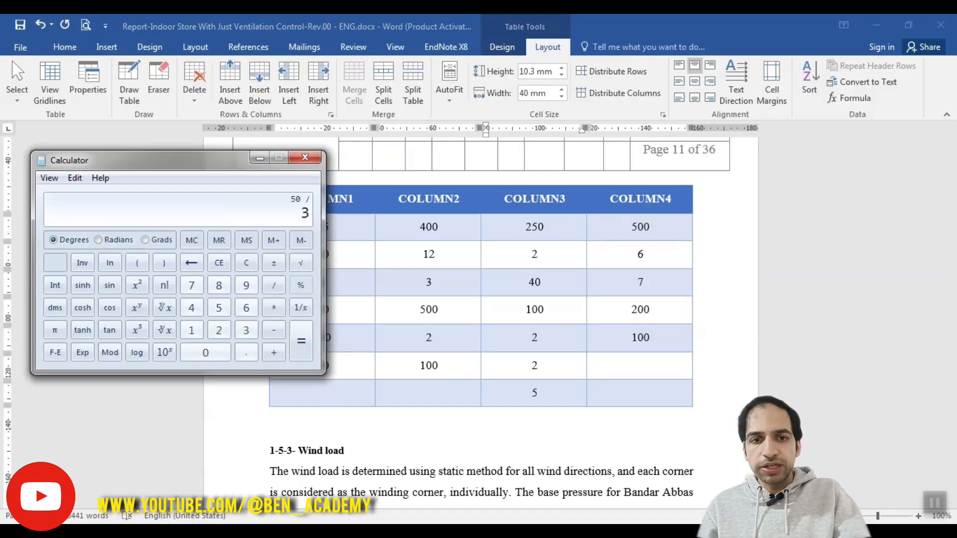
pyautogui.press('Return')
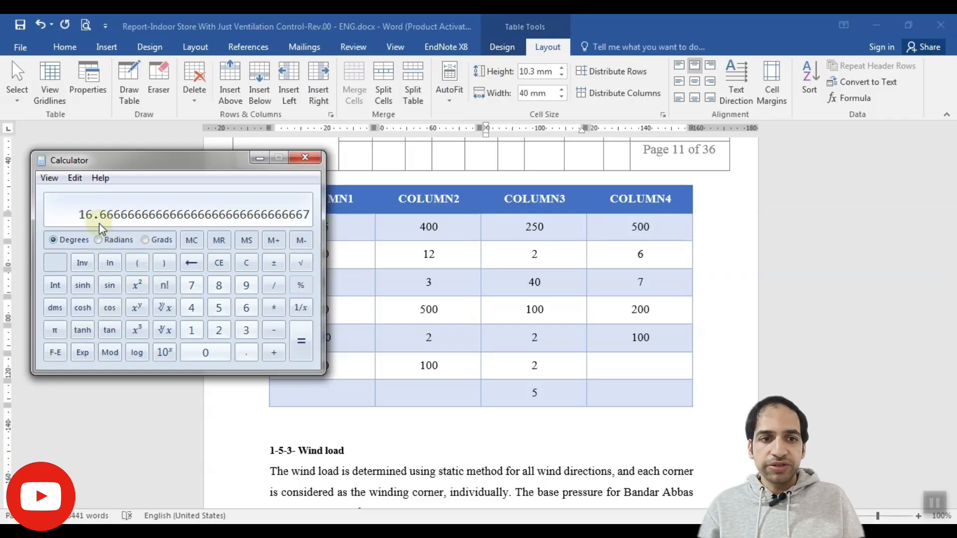
pyautogui.write('16')
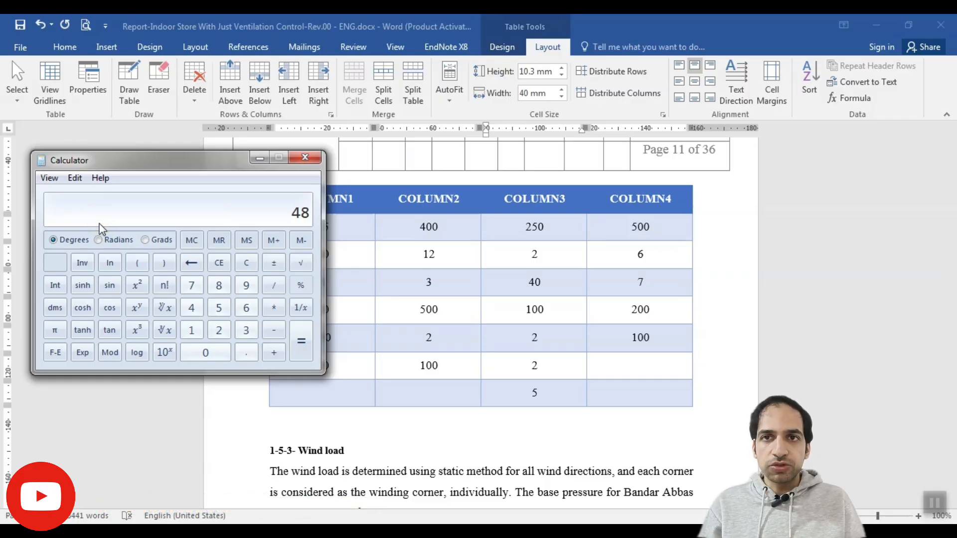
pyautogui.click(257, 157)
pyautogui.click(541, 338)
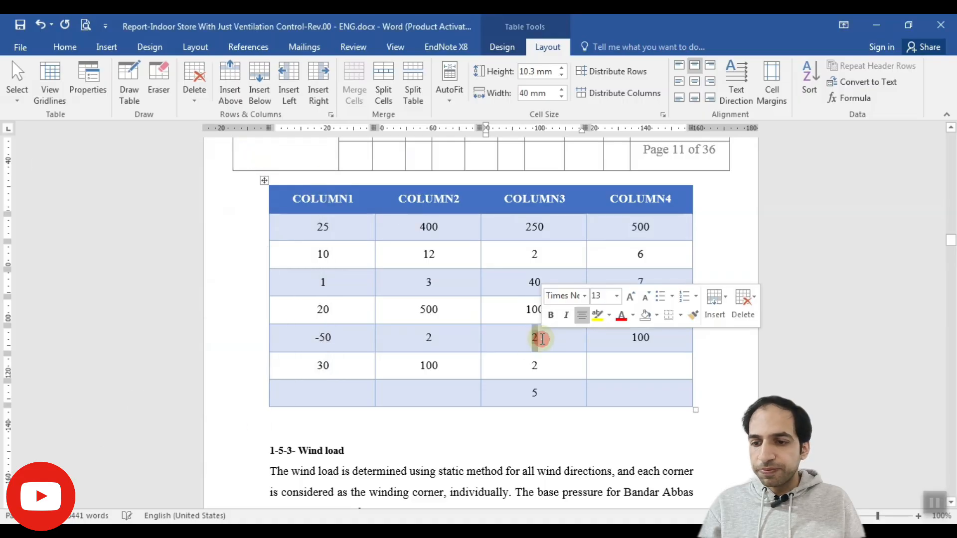